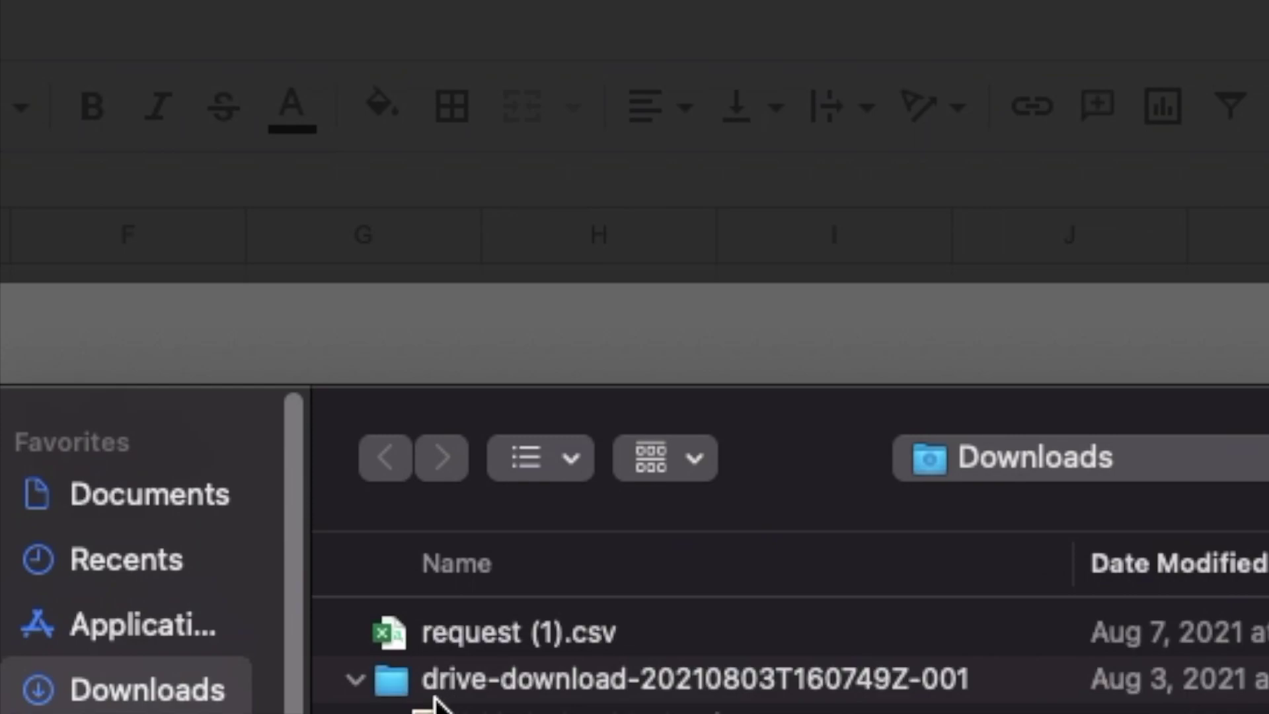
# Step: Import request (1).csv from Downloads, replacing the current spreadsheet and detecting the separator automatically
pyautogui.click(467, 634)
pyautogui.click(802, 448)
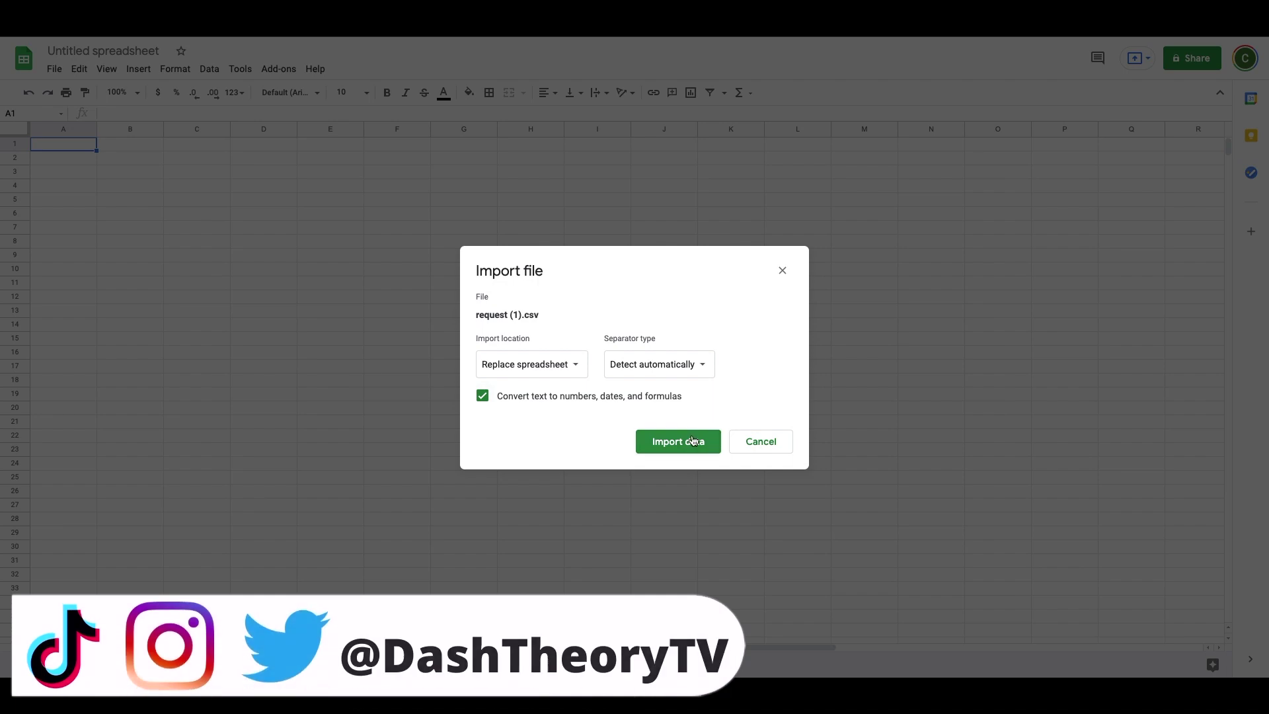
pyautogui.click(692, 440)
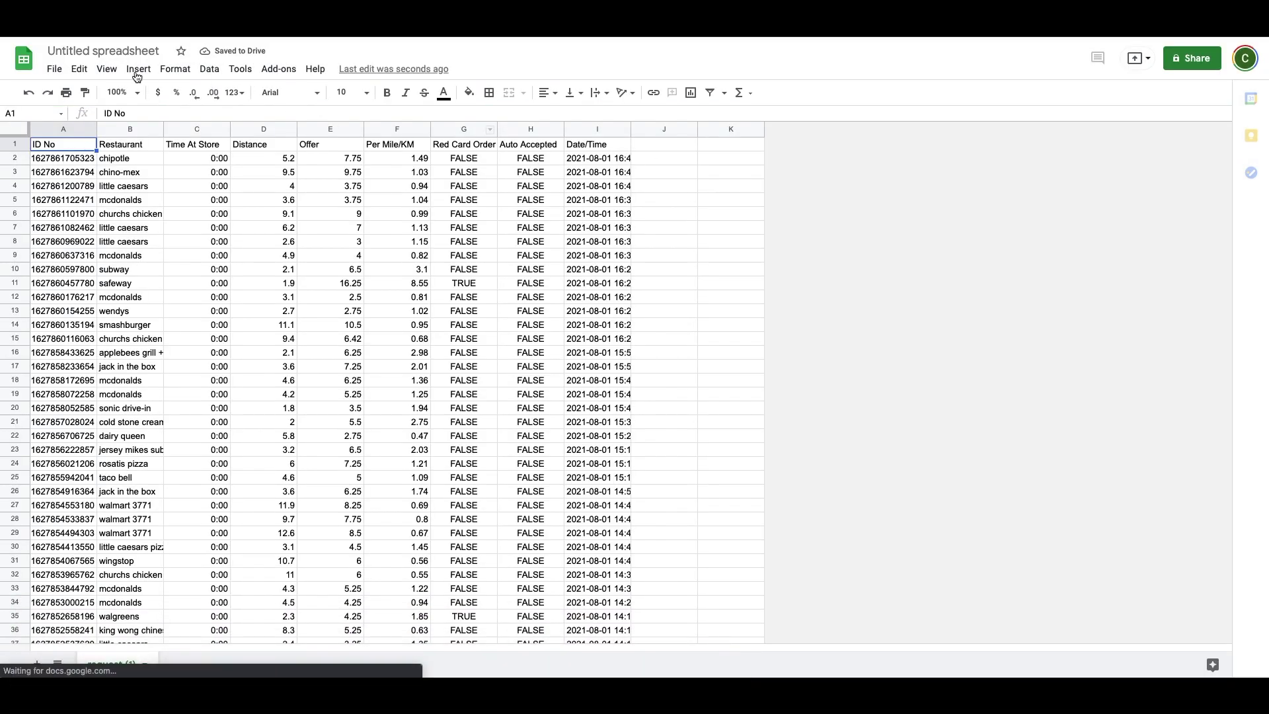
# Step: Rename the spreadsheet as July Offer Data
pyautogui.click(127, 51)
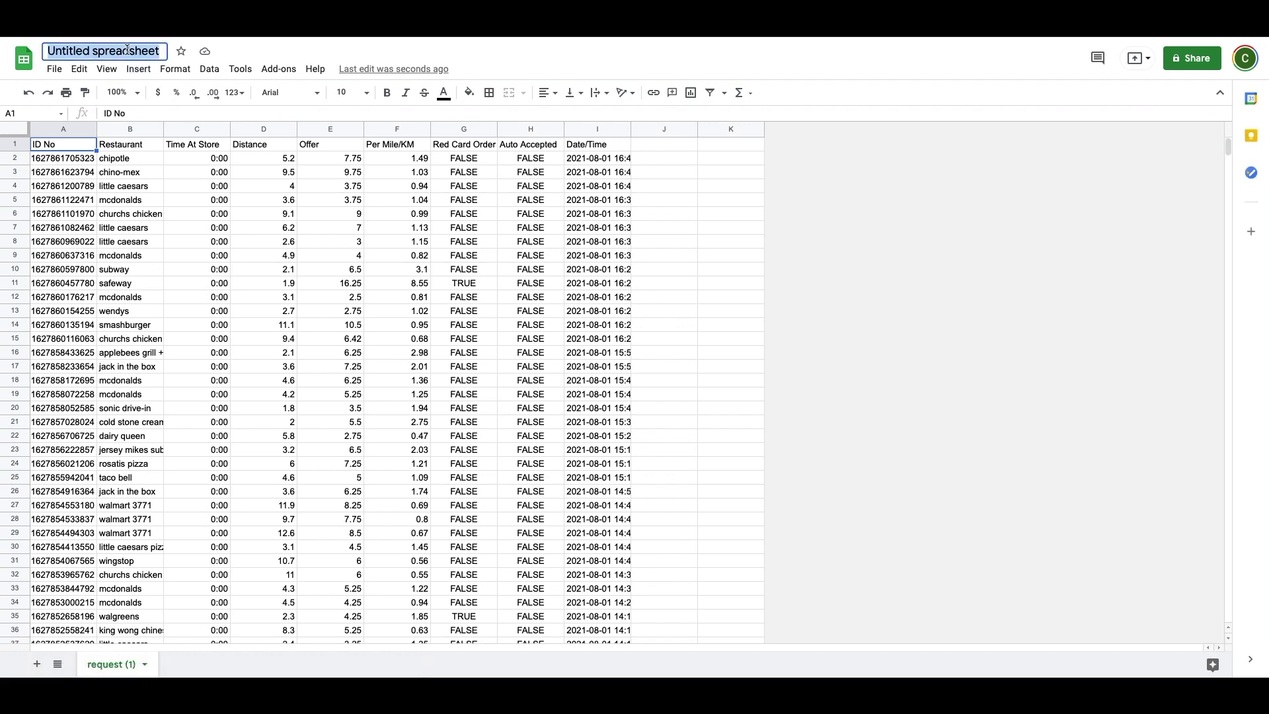
pyautogui.write('July')
pyautogui.press('Return')
pyautogui.write('Offr')
pyautogui.press('BackSpace')
pyautogui.write('er Data')
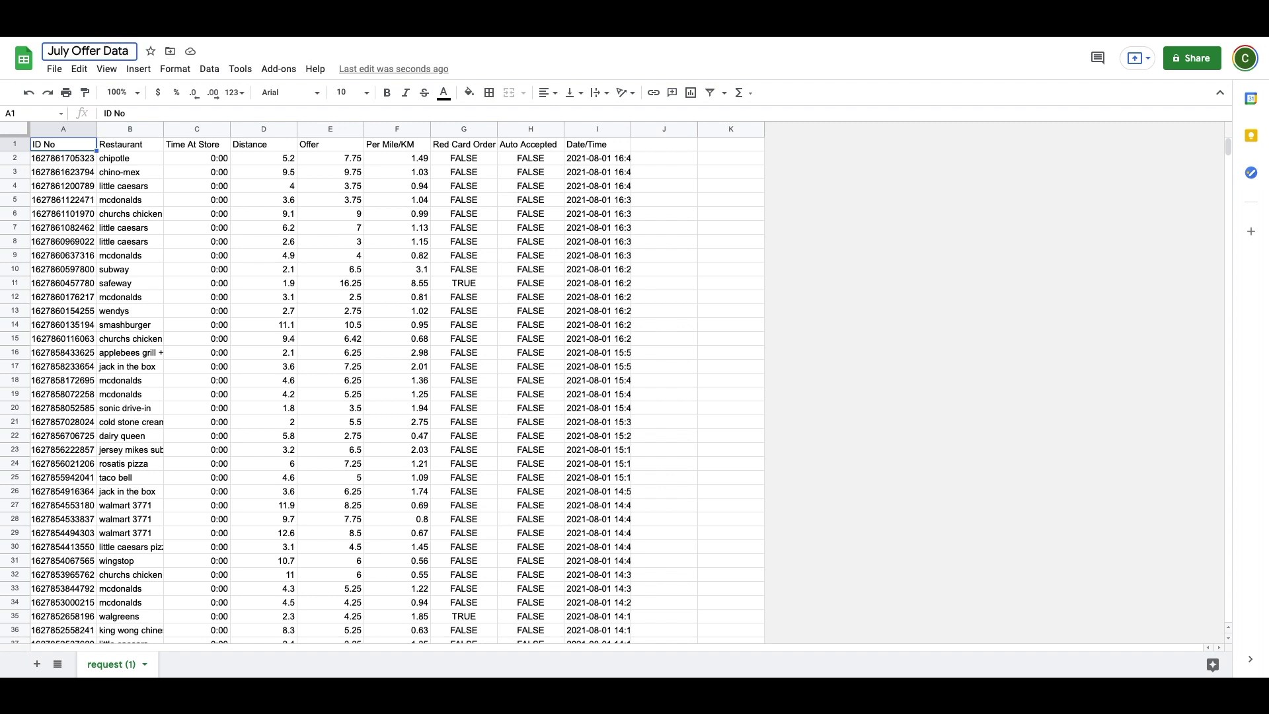
pyautogui.click(173, 217)
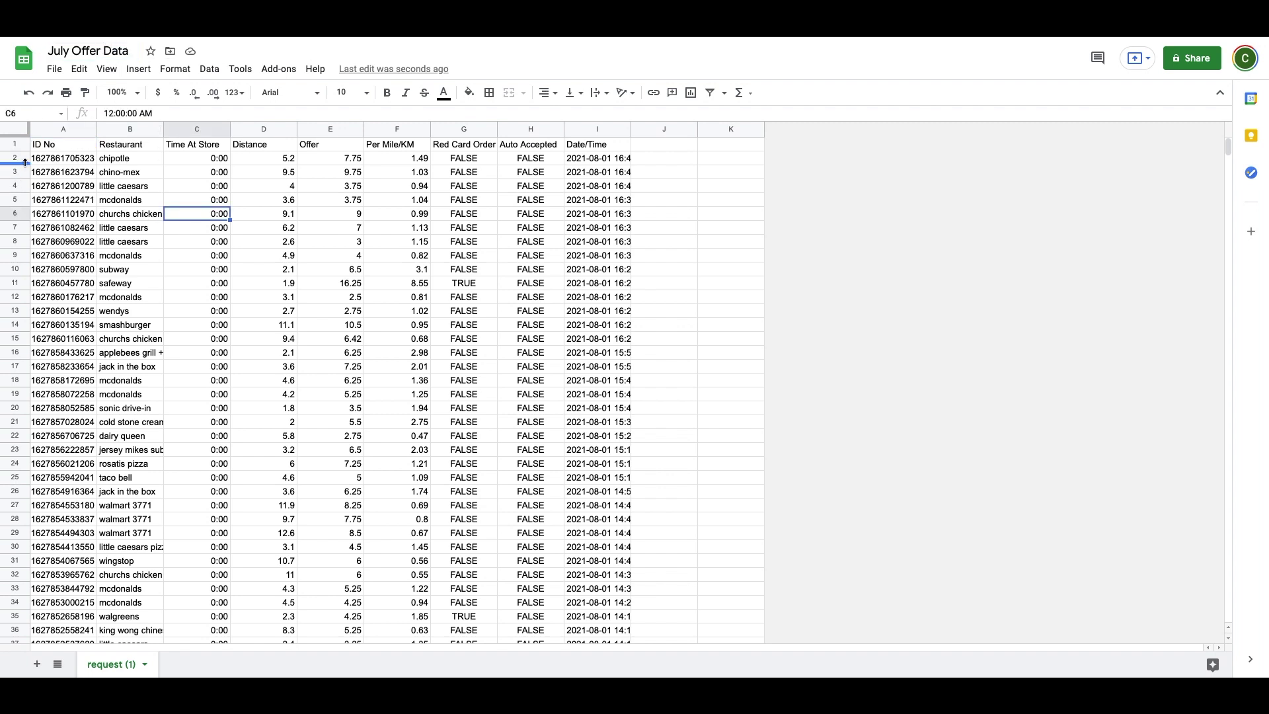
# Step: Format the header row 1 as bold, italic and underlined
pyautogui.click(16, 145)
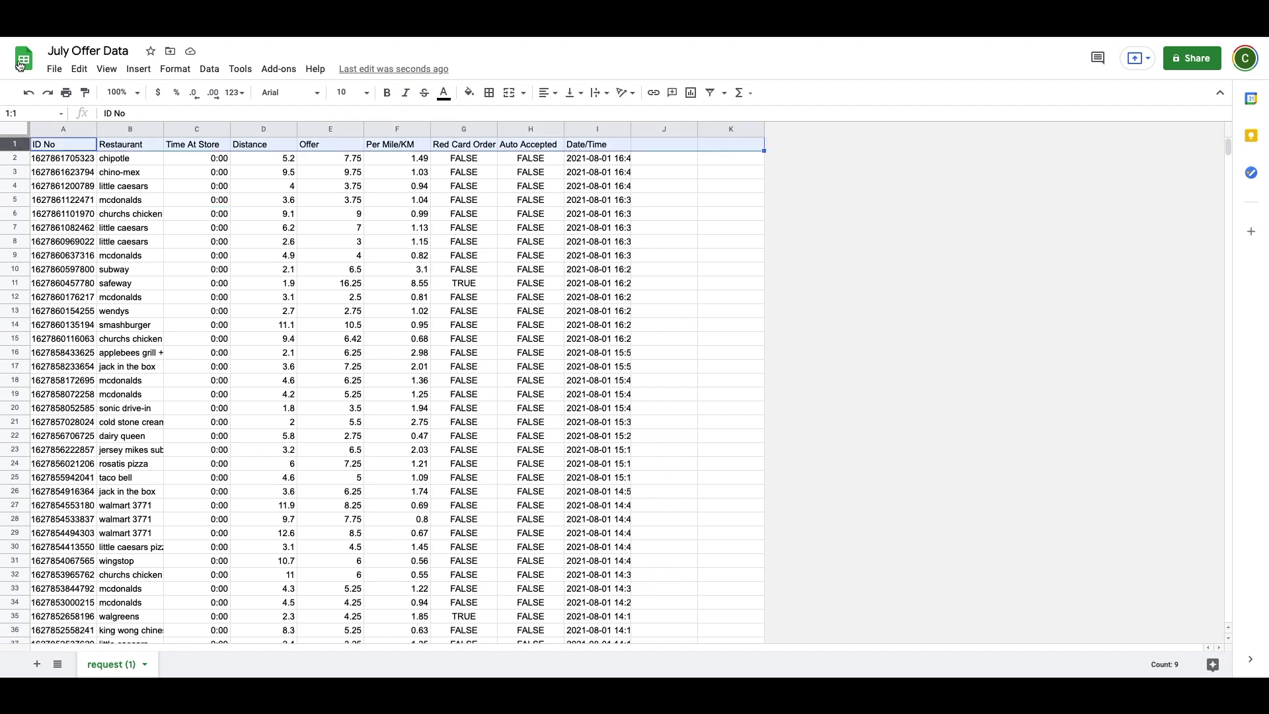
pyautogui.click(388, 93)
pyautogui.click(402, 94)
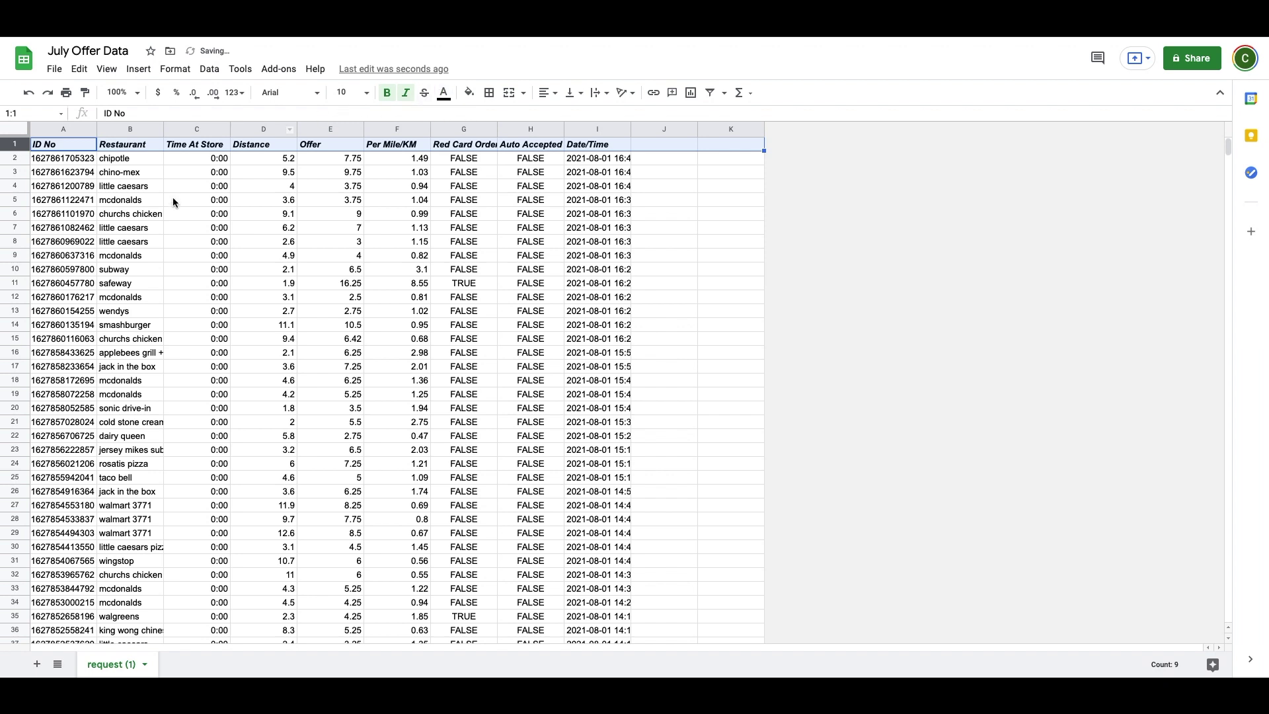
pyautogui.press('super+u')
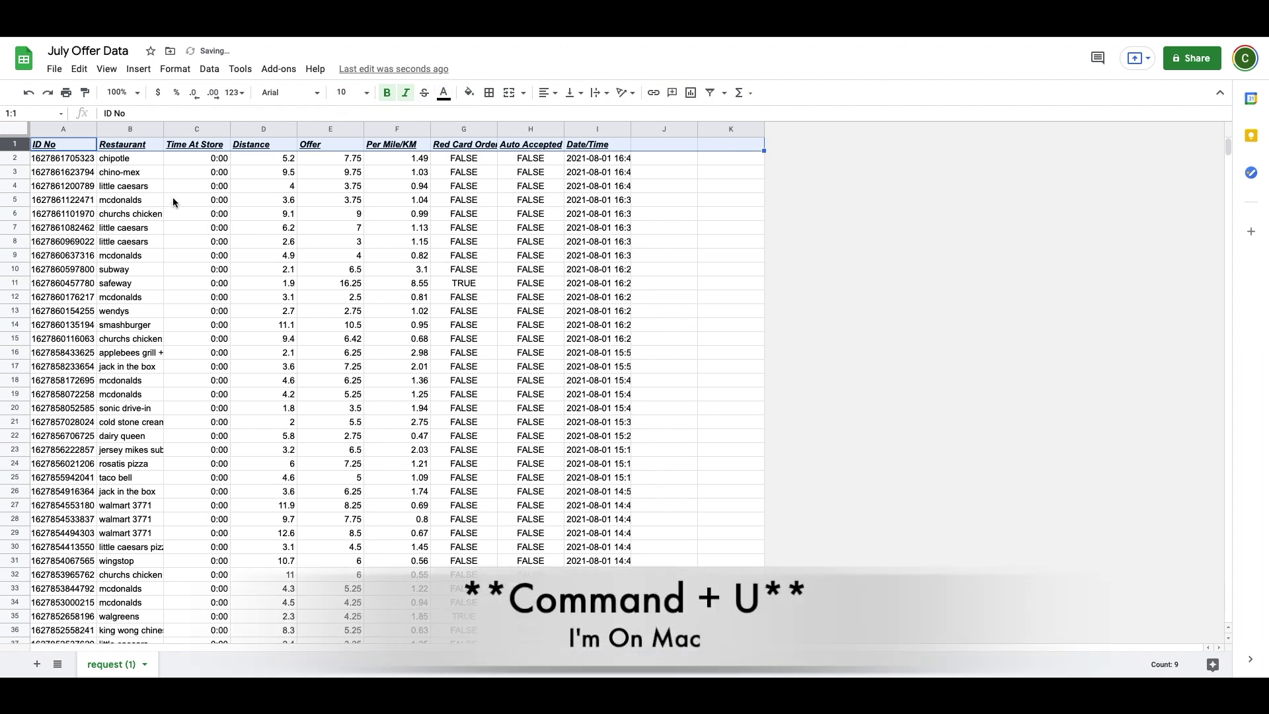
pyautogui.click(487, 151)
pyautogui.click(476, 285)
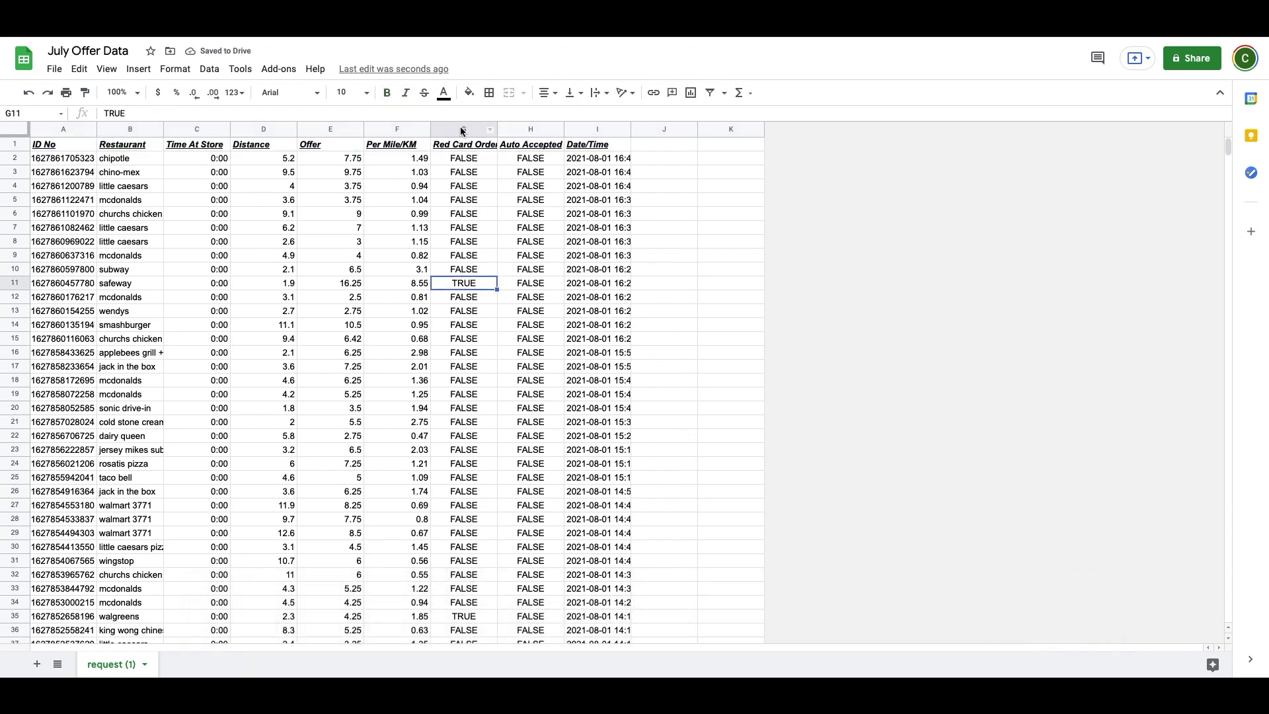
pyautogui.click(461, 131)
pyautogui.rightClick(463, 132)
pyautogui.click(398, 214)
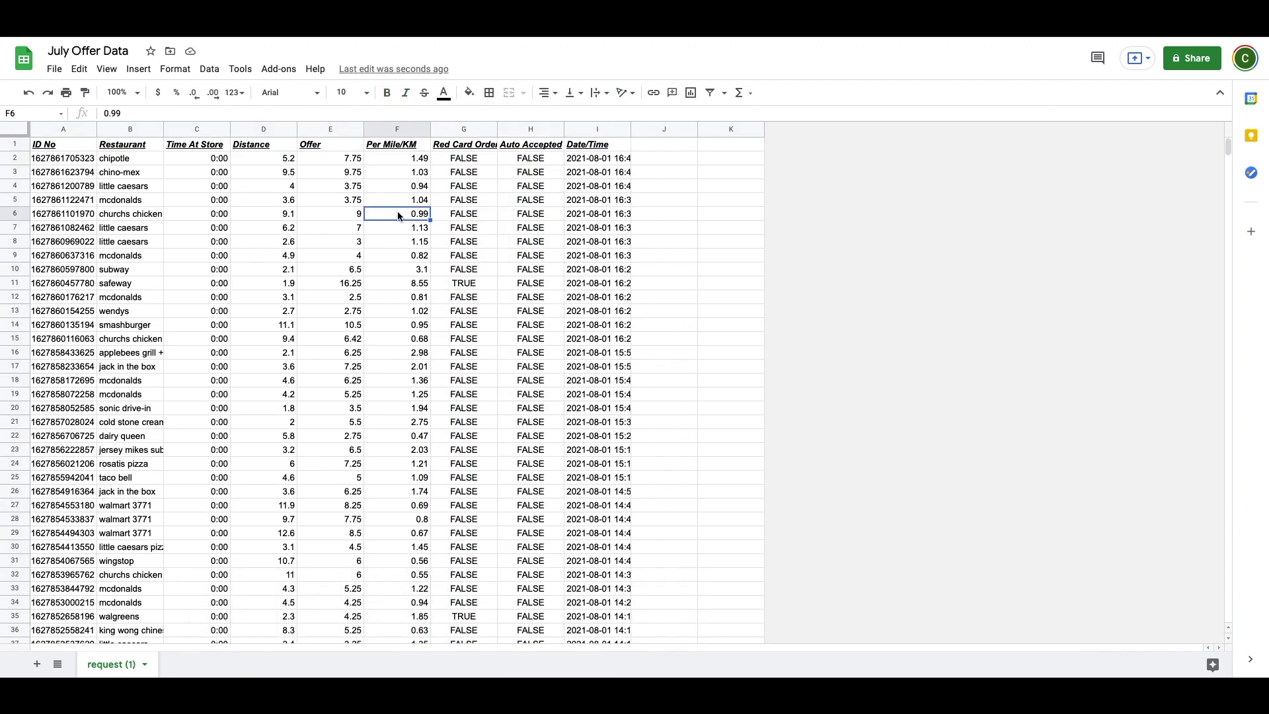
# Step: Hide the Red Card Order and Auto Accepted columns
pyautogui.click(462, 130)
pyautogui.rightClick(463, 131)
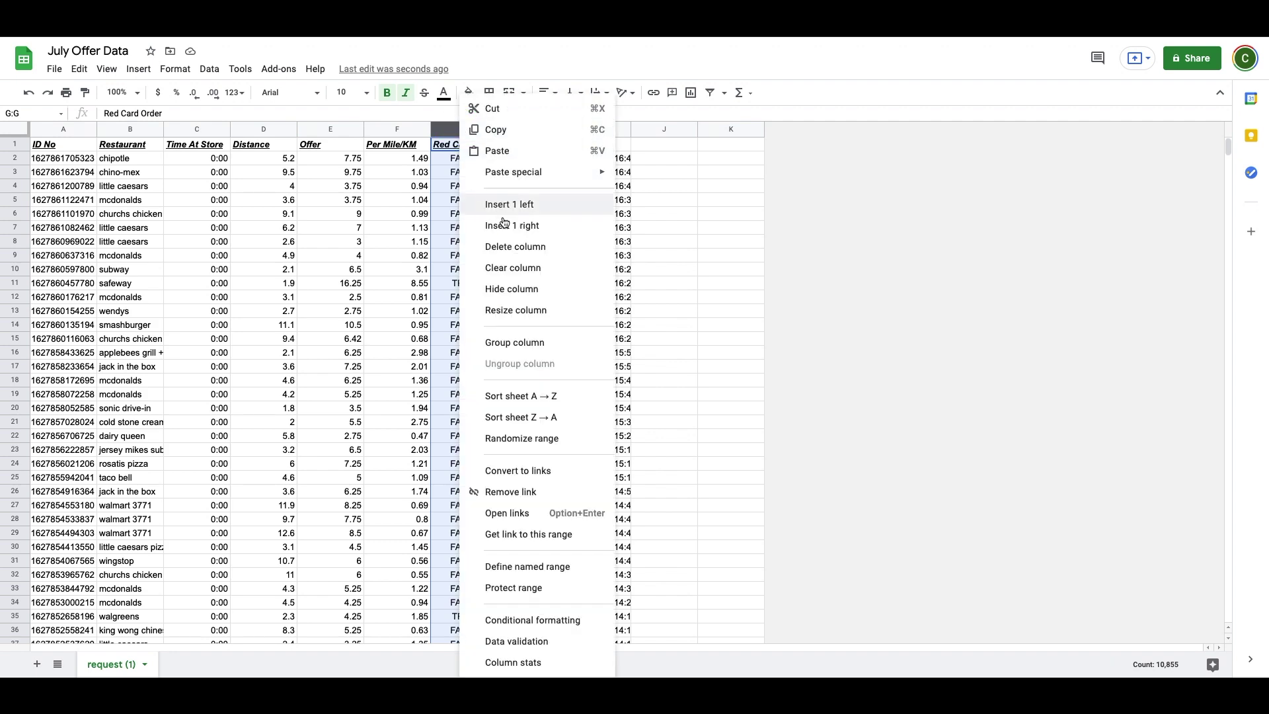
pyautogui.click(518, 289)
pyautogui.rightClick(464, 130)
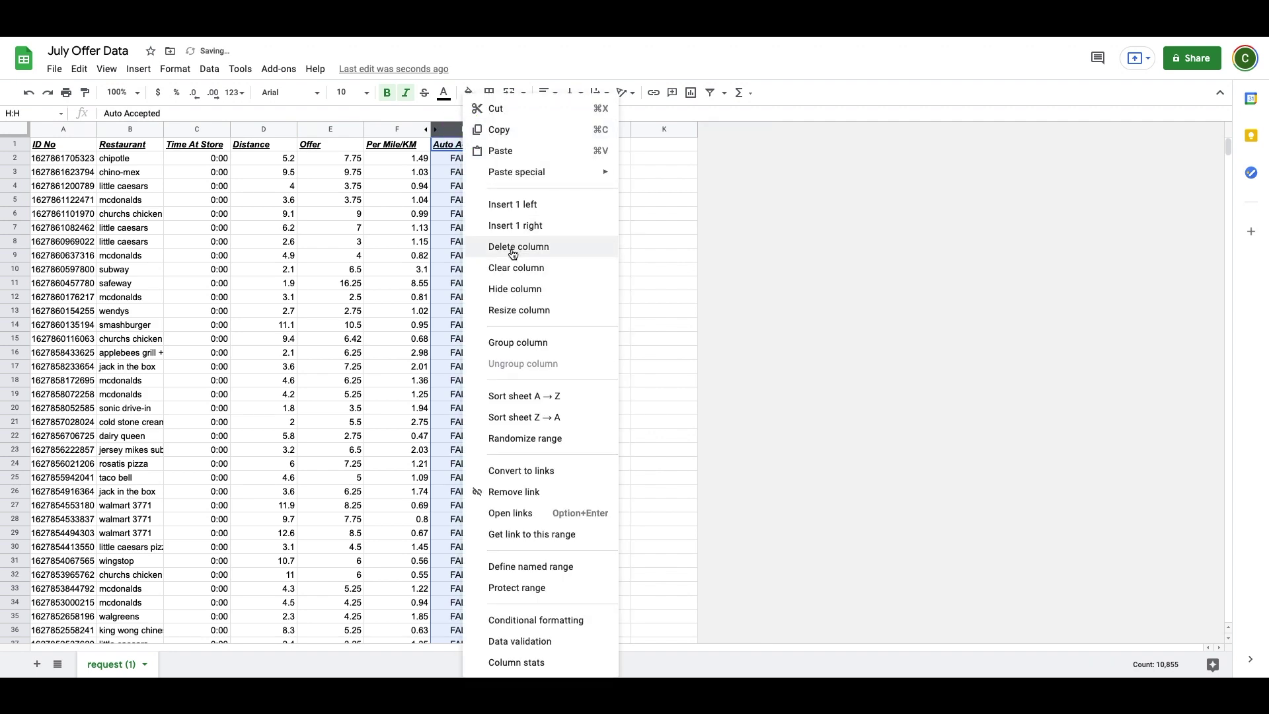
pyautogui.click(516, 289)
pyautogui.click(530, 395)
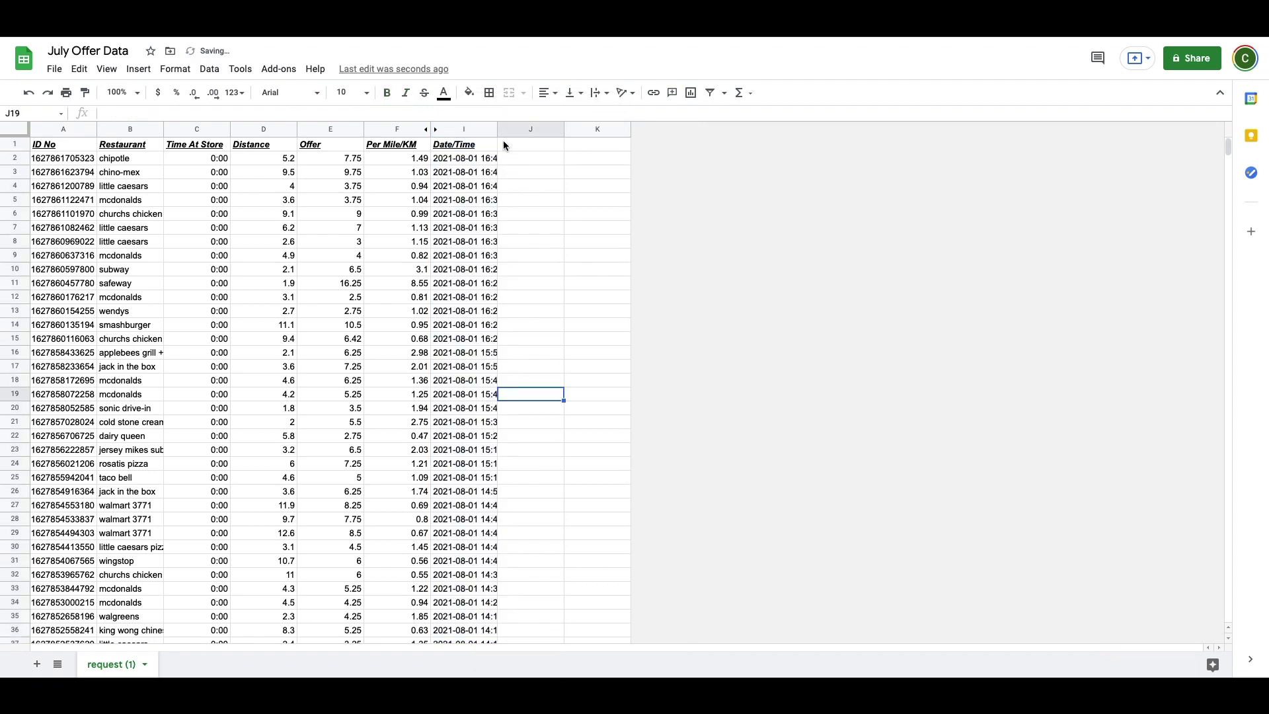
# Step: Apply the custom date and time format "Tuesday, August 5, 1930 at 1:30:30 PM" to the Date/Time column
pyautogui.click(465, 130)
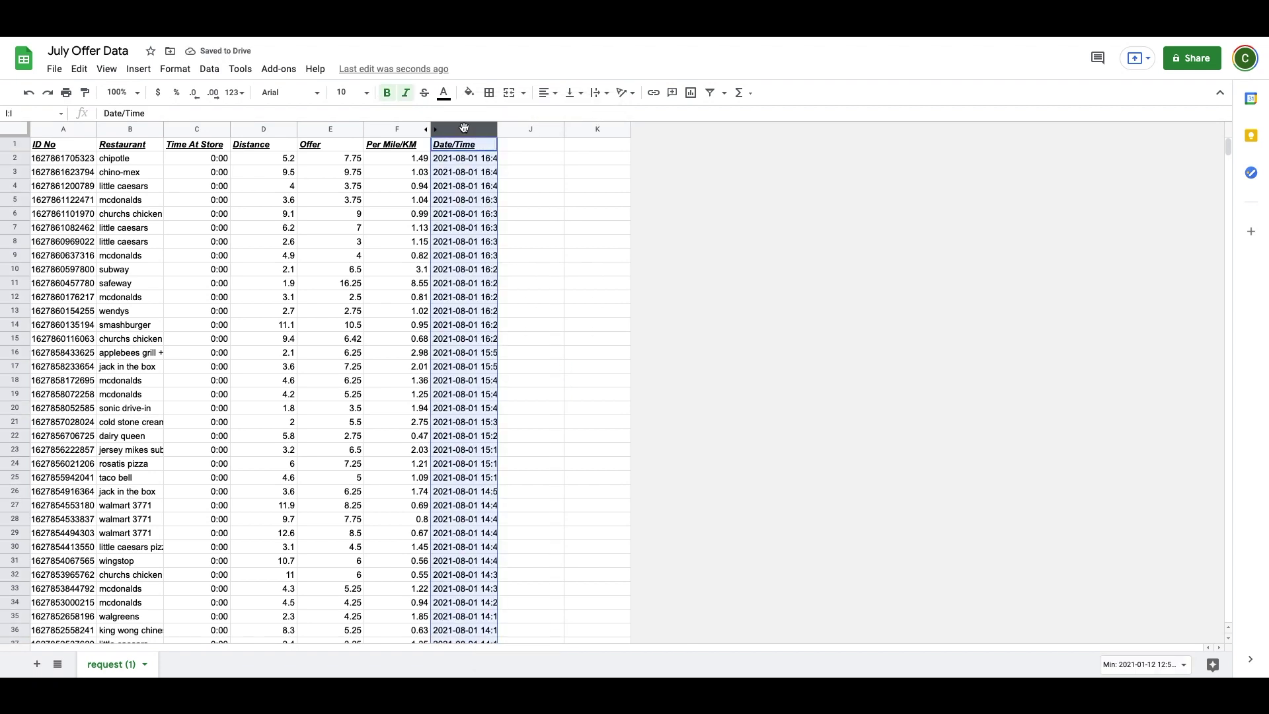
pyautogui.click(234, 93)
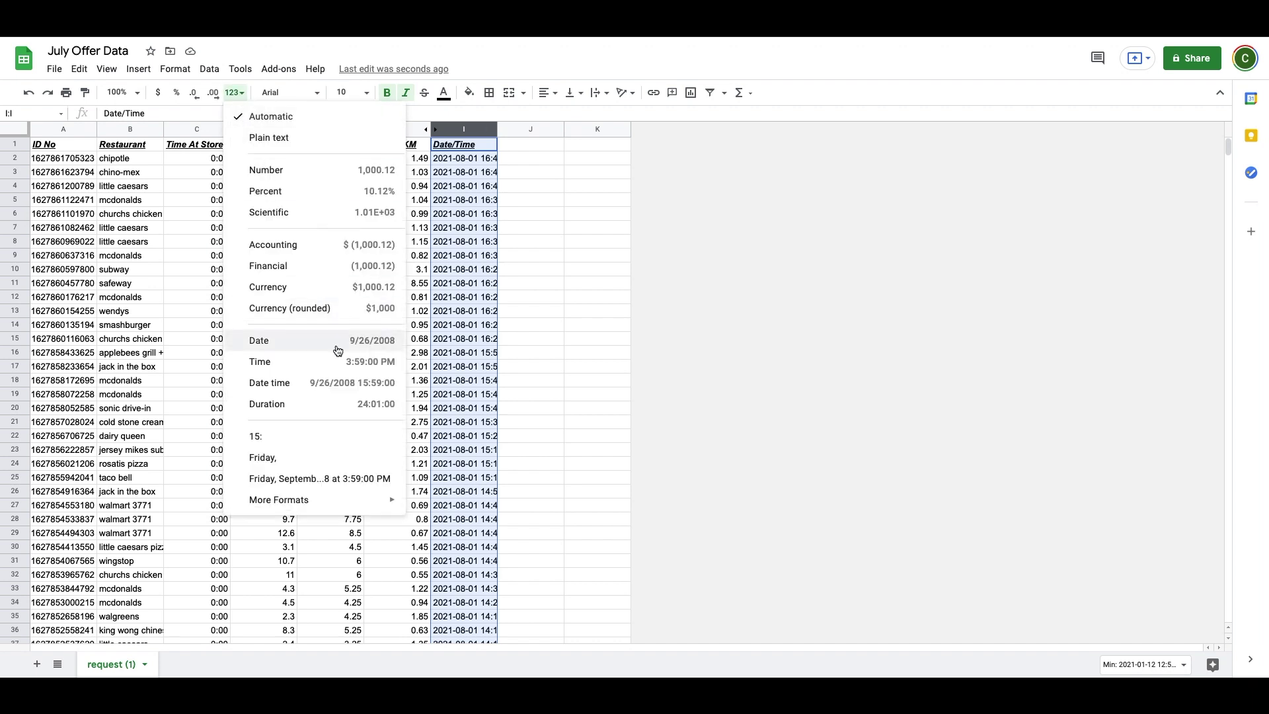
pyautogui.moveTo(313, 508)
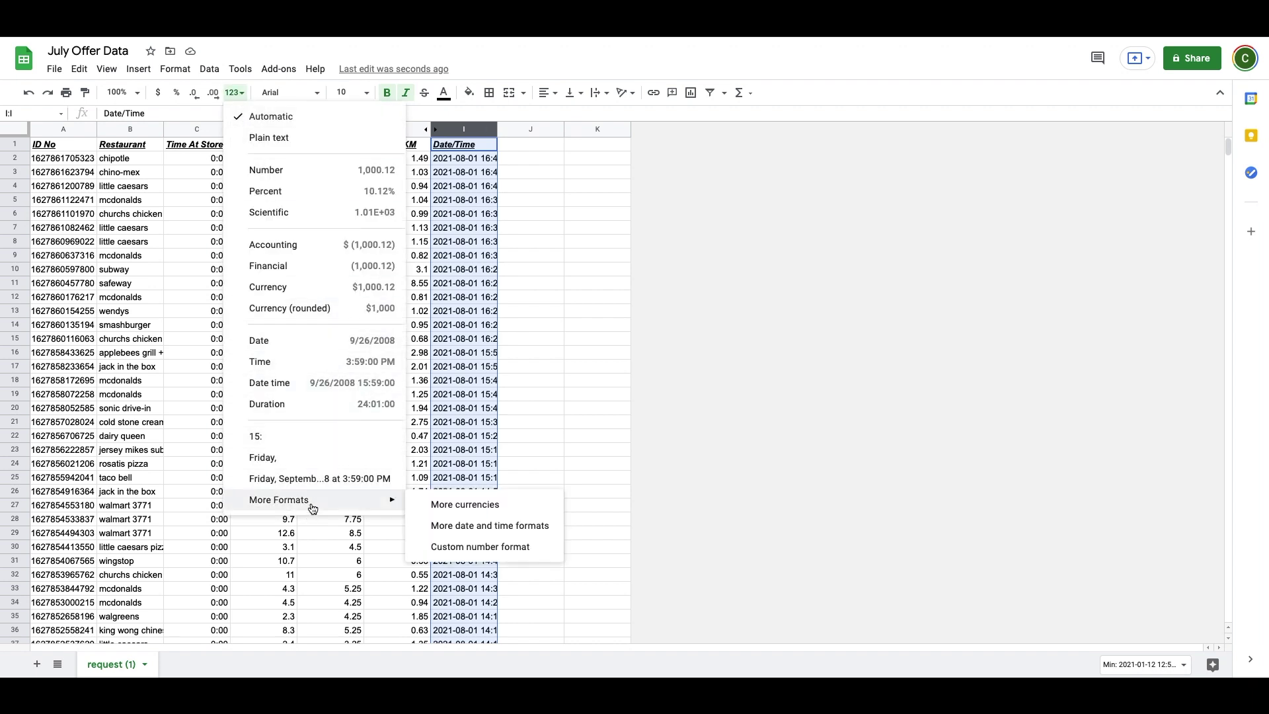
pyautogui.click(476, 532)
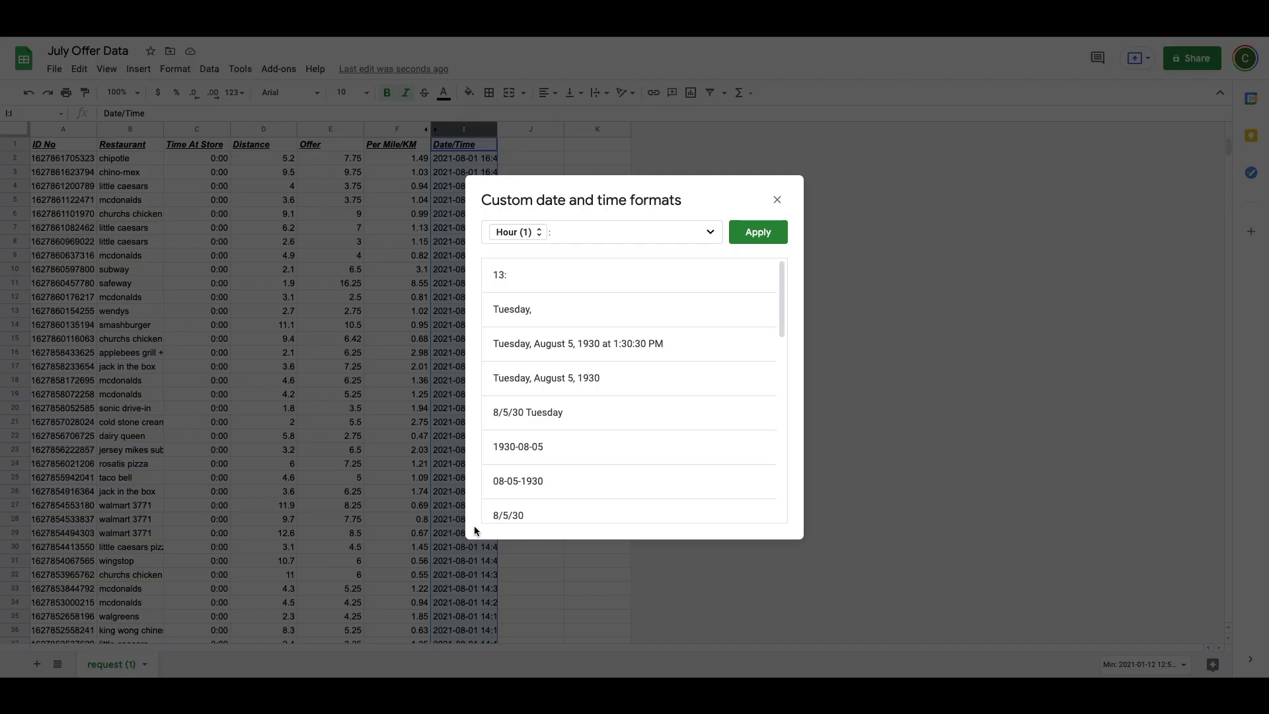
pyautogui.click(568, 344)
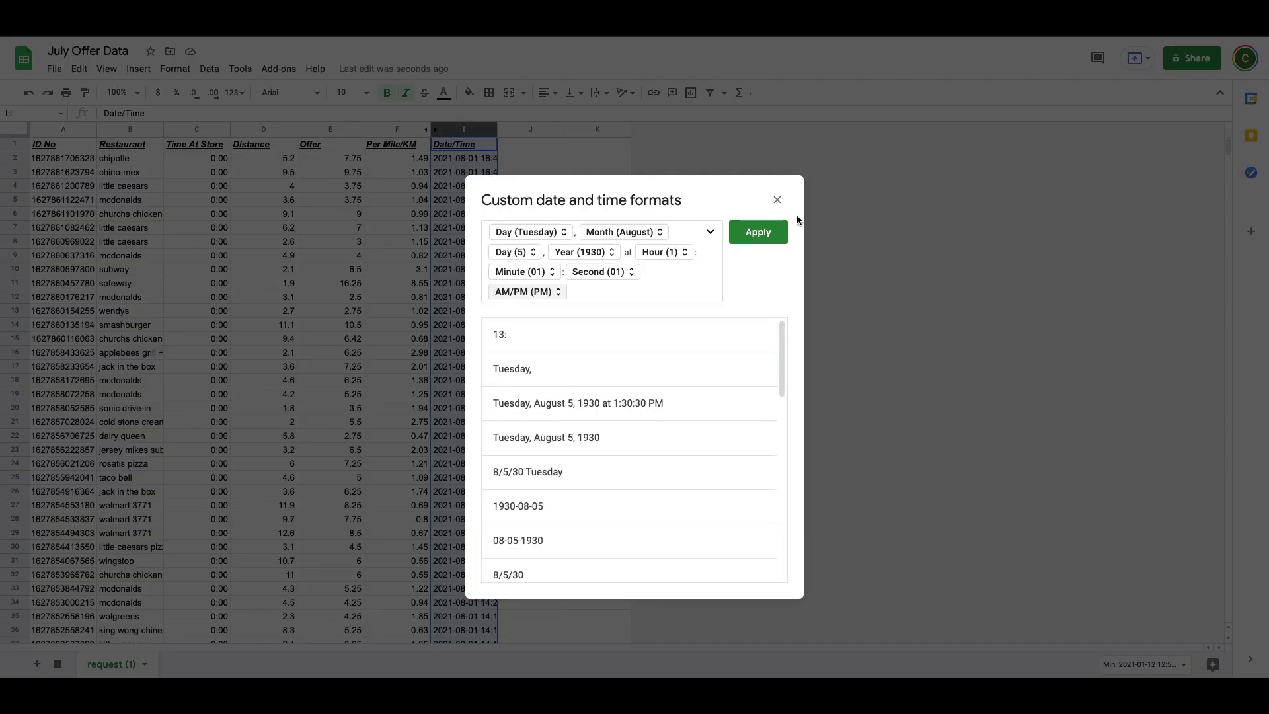
pyautogui.click(755, 244)
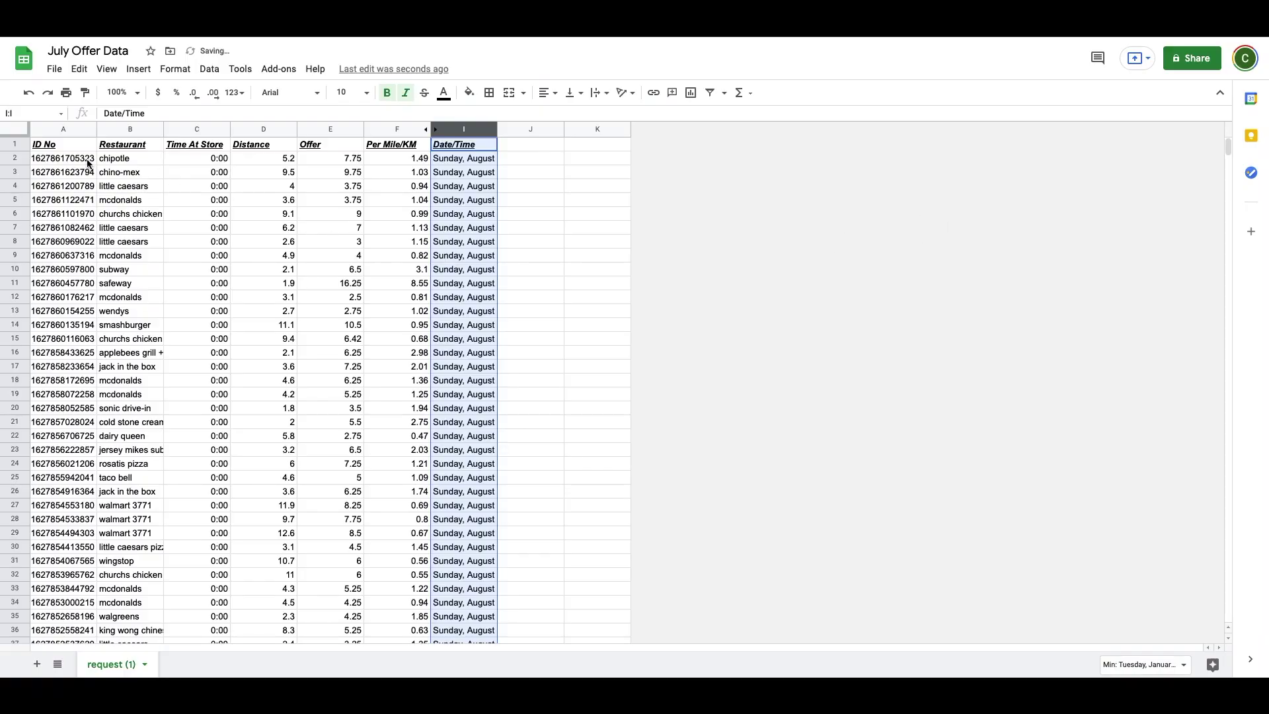
# Step: Center the contents of the whole sheet and fit the column widths to their data
pyautogui.click(15, 129)
pyautogui.click(549, 94)
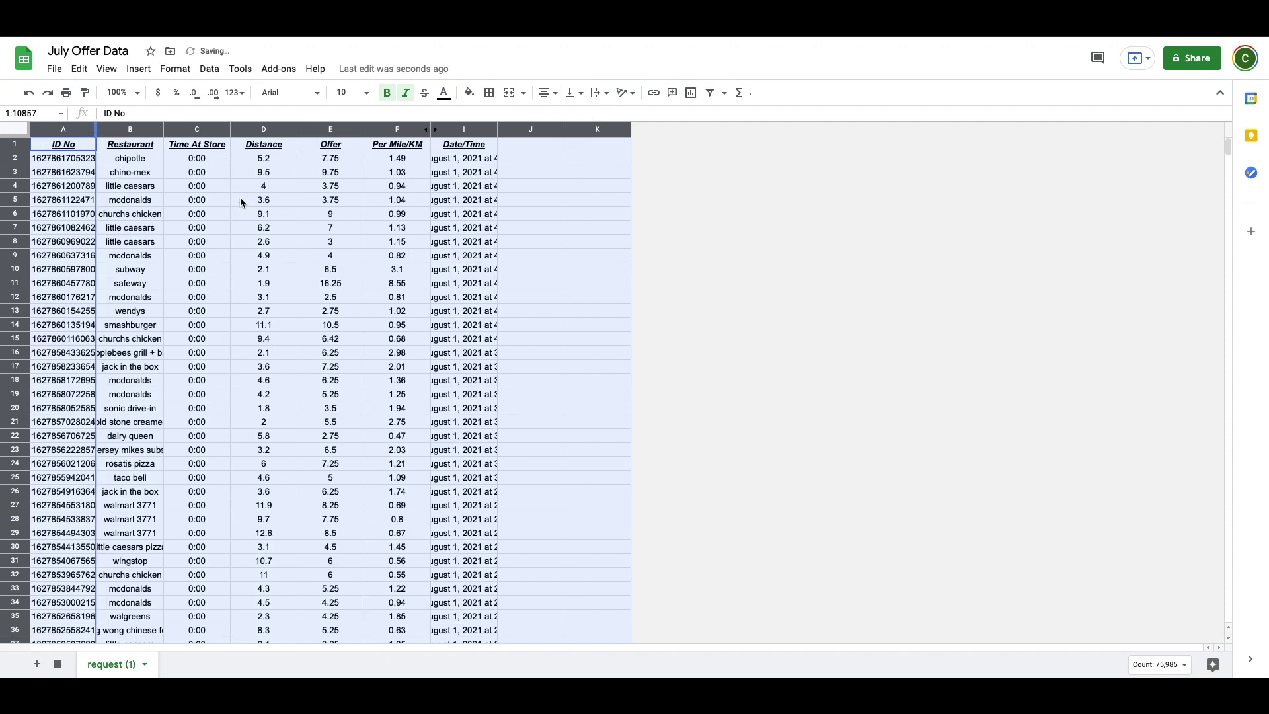
pyautogui.click(629, 451)
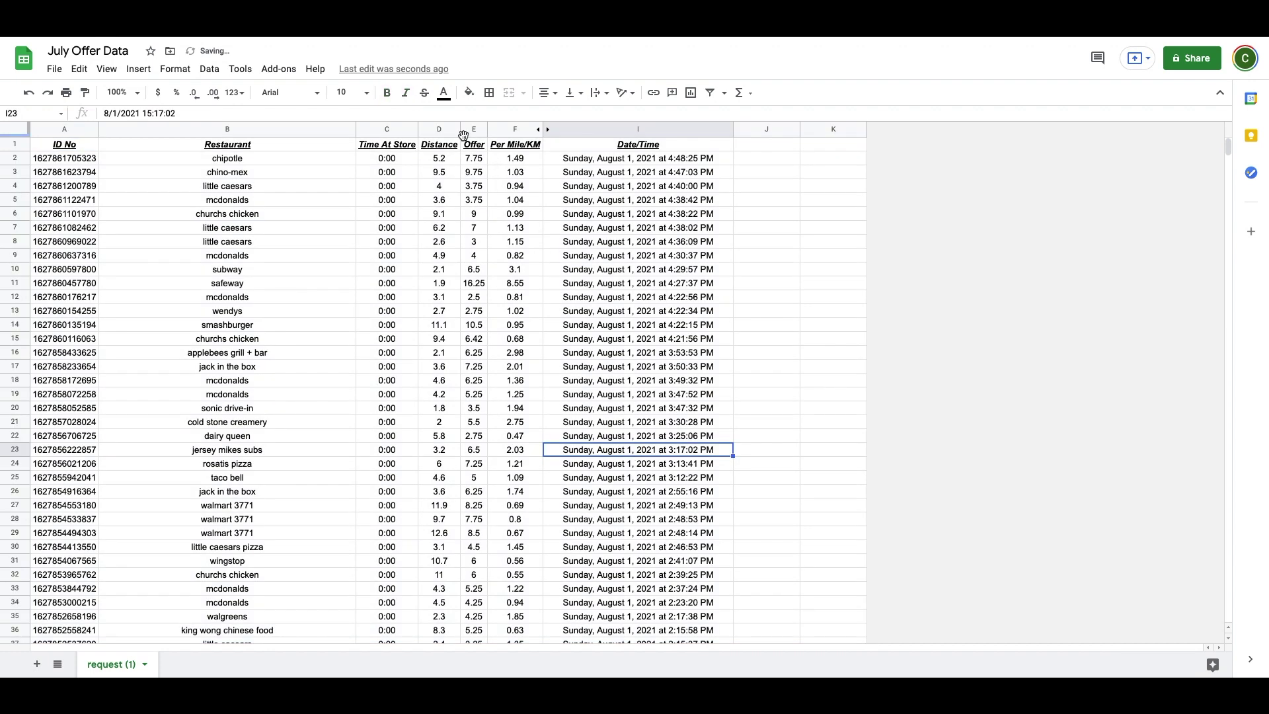
# Step: Format the Offer and Per Mile/KM columns as dollar currency
pyautogui.moveTo(473, 128); pyautogui.dragTo(518, 129)
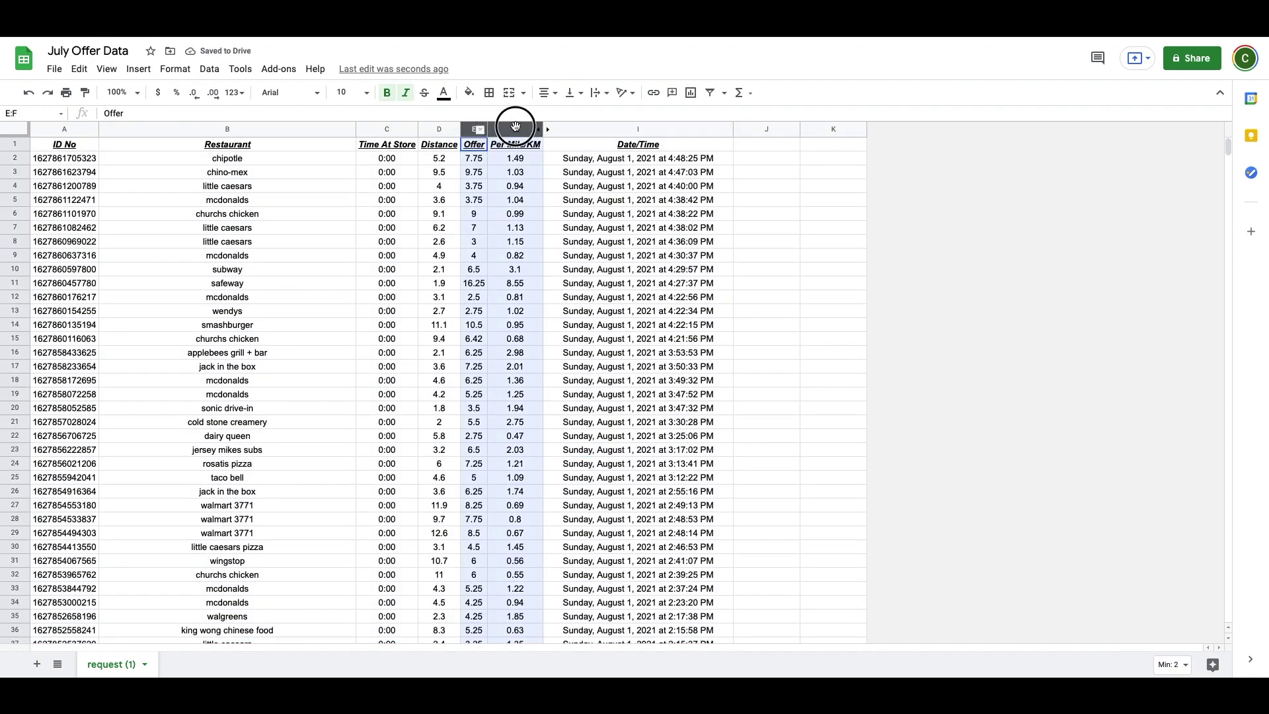
pyautogui.click(158, 92)
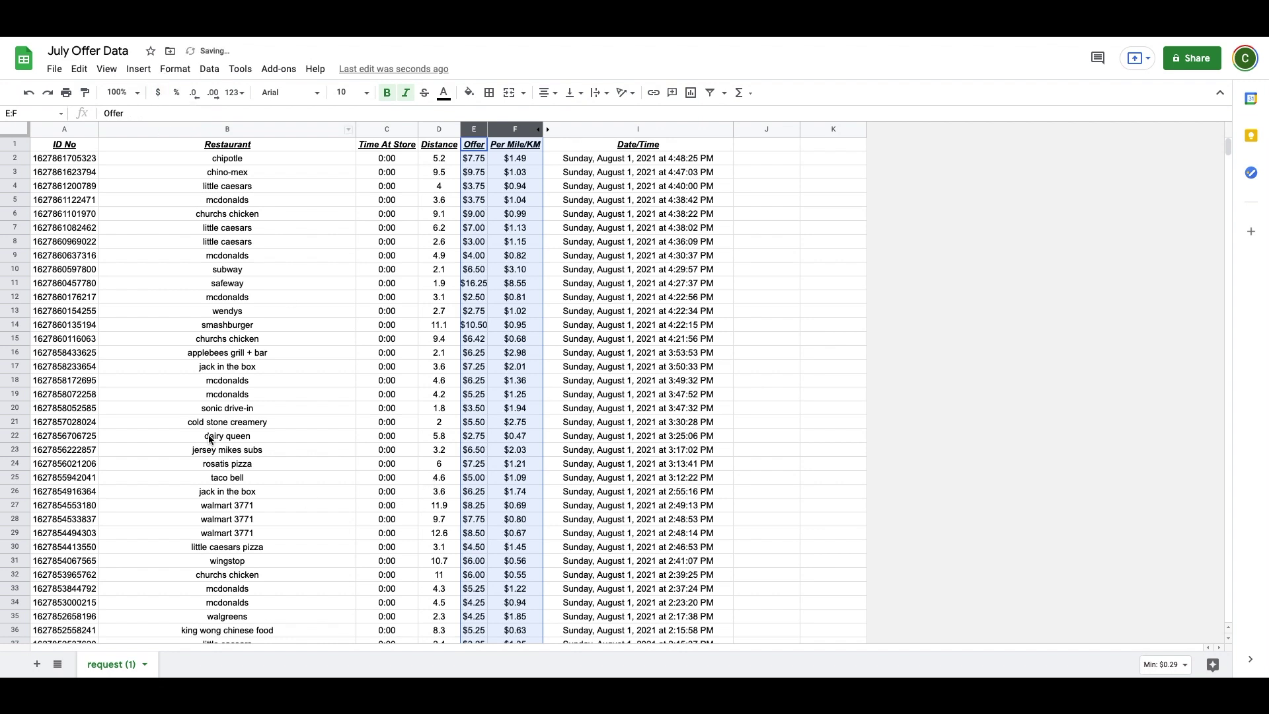
pyautogui.click(221, 370)
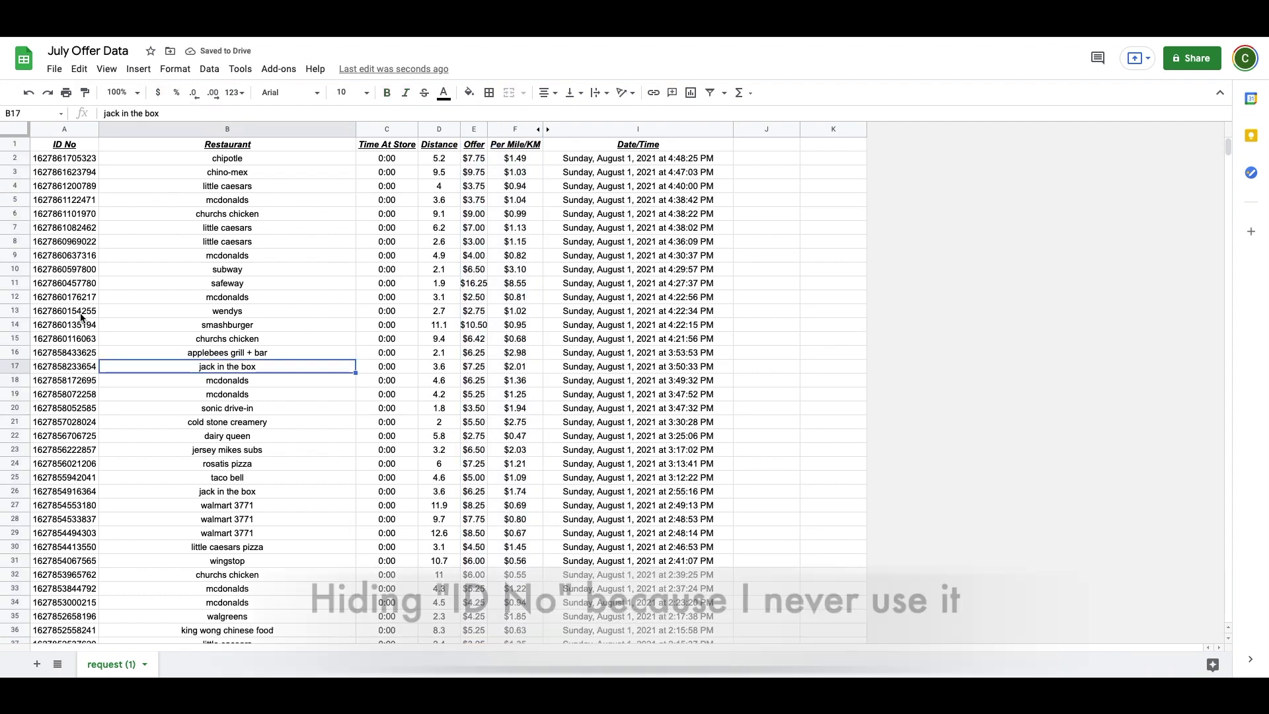
# Step: Hide the ID No column
pyautogui.click(56, 129)
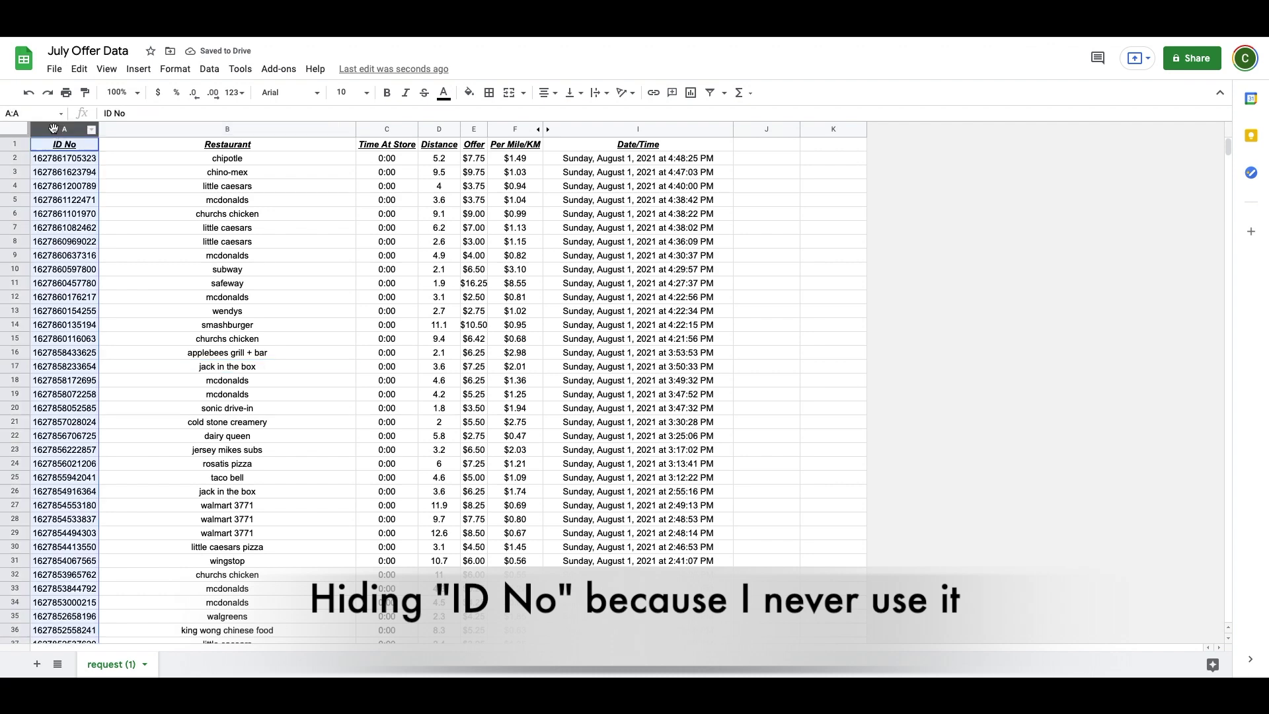
pyautogui.rightClick(56, 129)
pyautogui.click(108, 289)
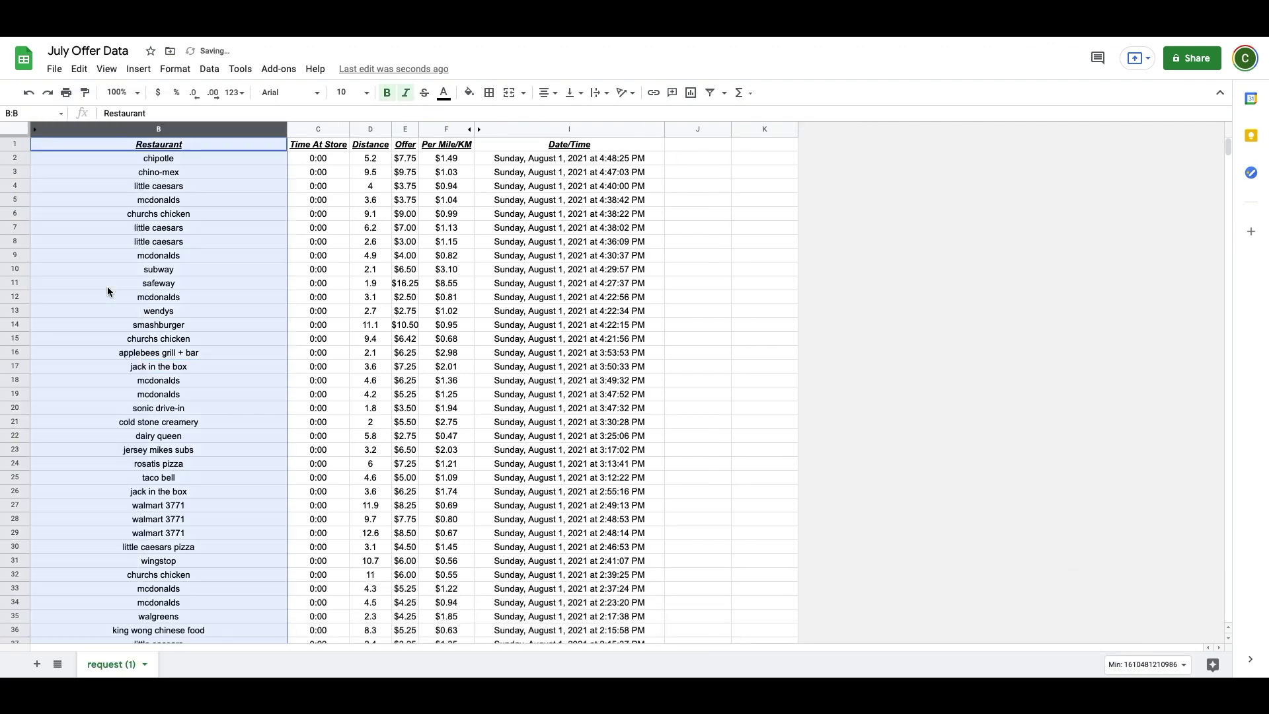
pyautogui.click(713, 381)
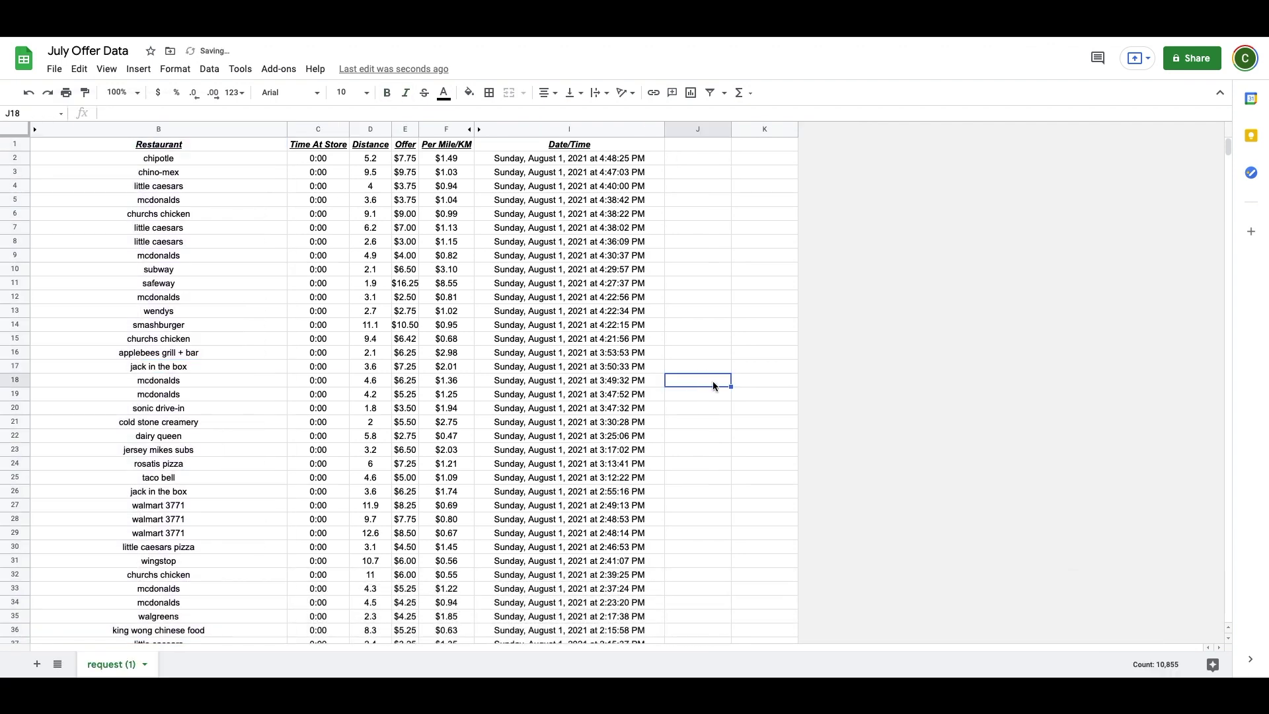
# Step: Create a filter on the header row 1 so every column can be filtered
pyautogui.click(14, 145)
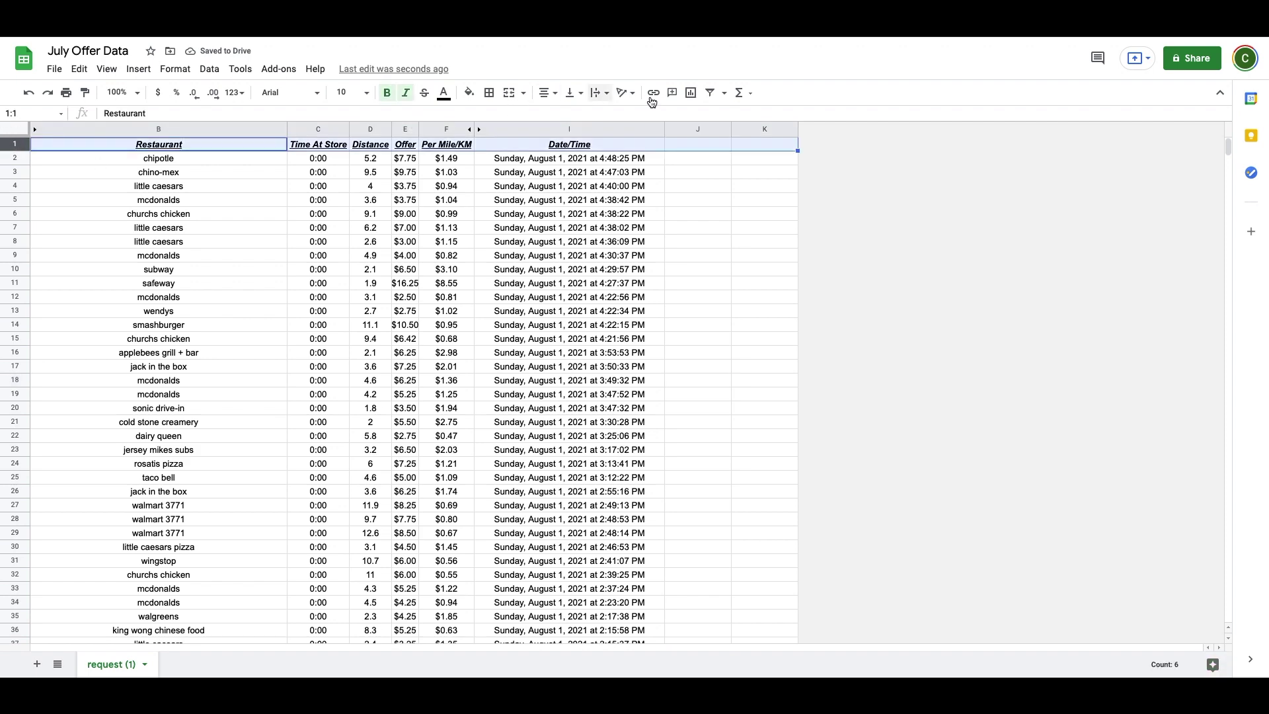
pyautogui.click(716, 93)
pyautogui.click(638, 355)
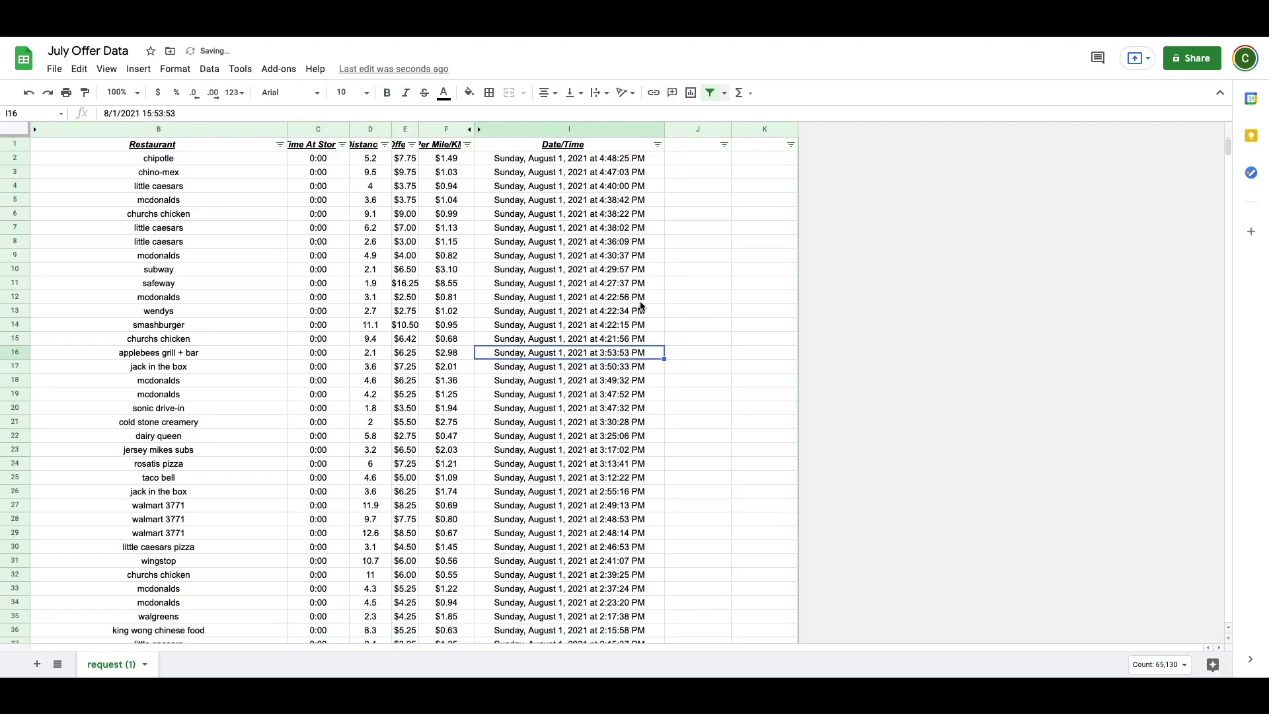
# Step: Start a condition filter on the Date/Time column using the "Is between" condition
pyautogui.click(655, 143)
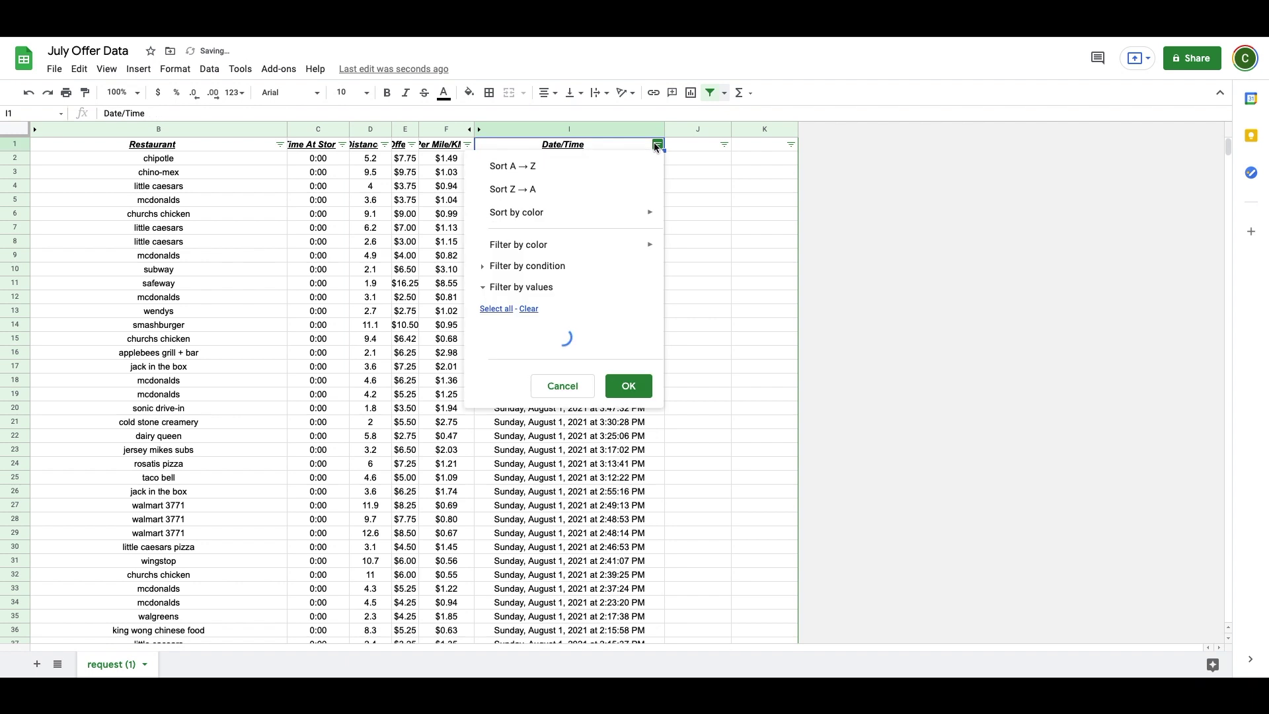
pyautogui.click(481, 266)
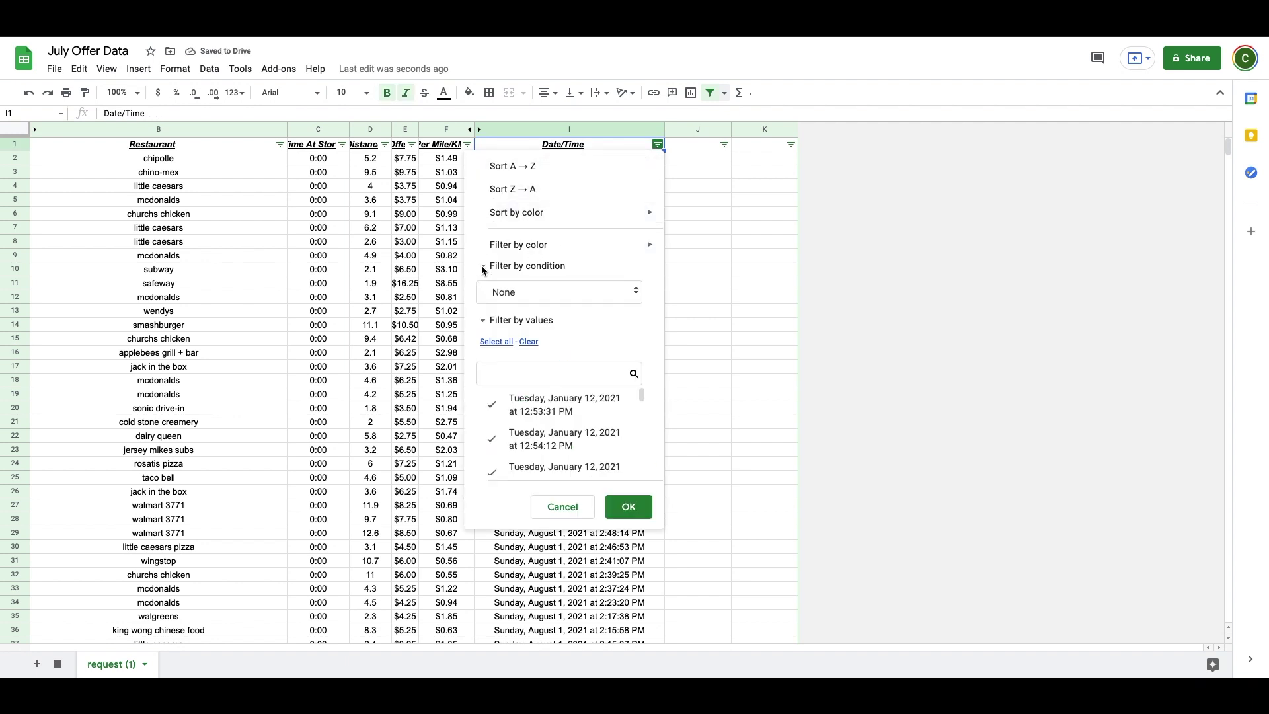
pyautogui.click(636, 291)
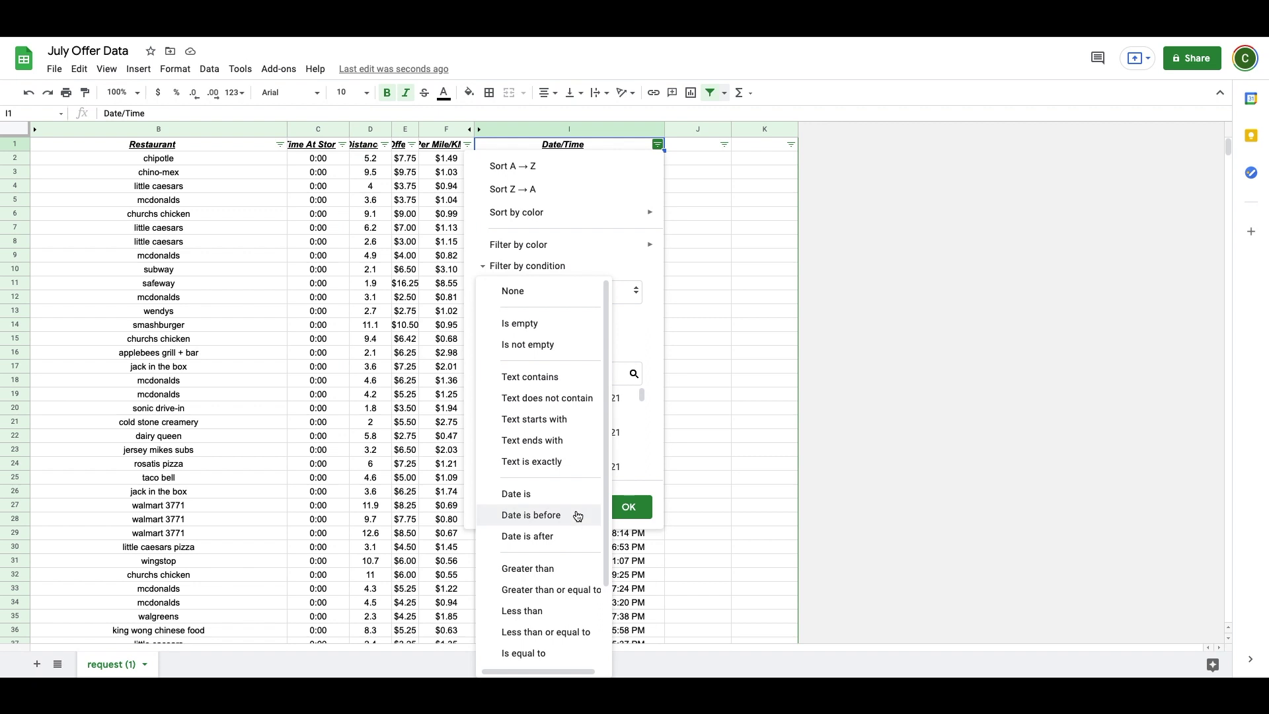
pyautogui.scroll(-2, 533, 461)
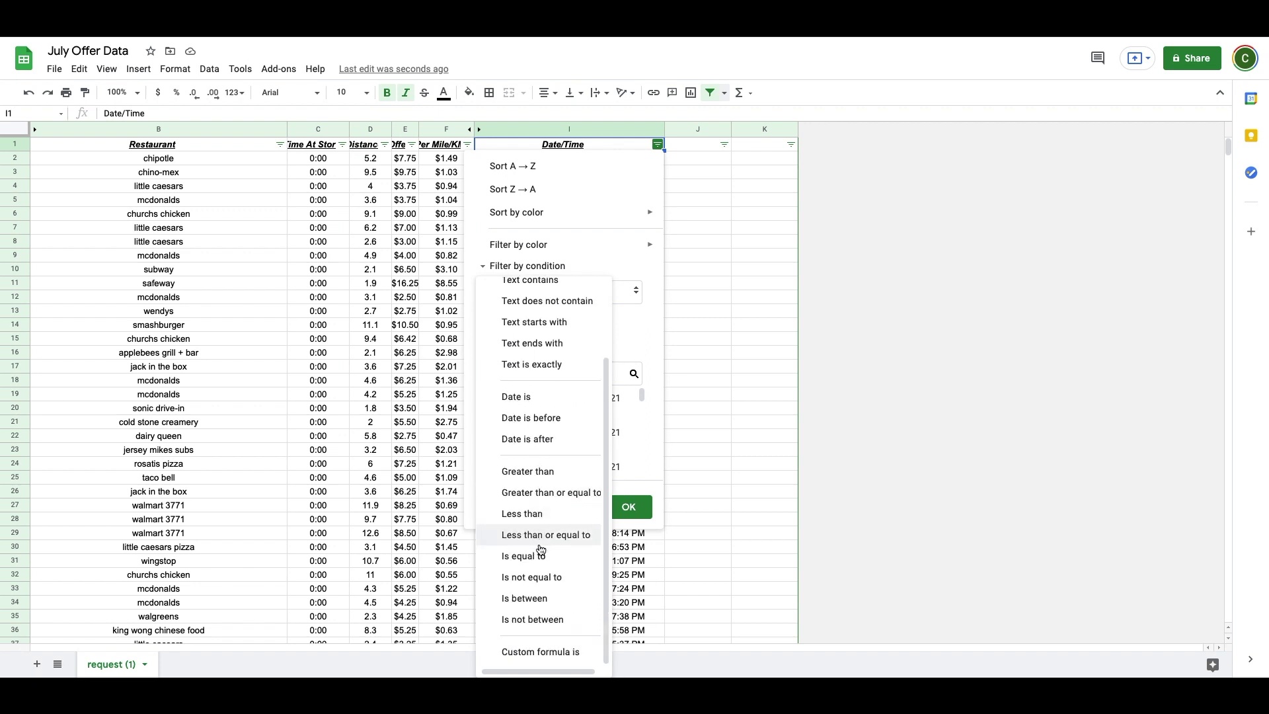
pyautogui.click(536, 607)
# Step: Set the Date/Time filter range from 7/1/2021 to 8/1/2021 and apply it
pyautogui.click(519, 321)
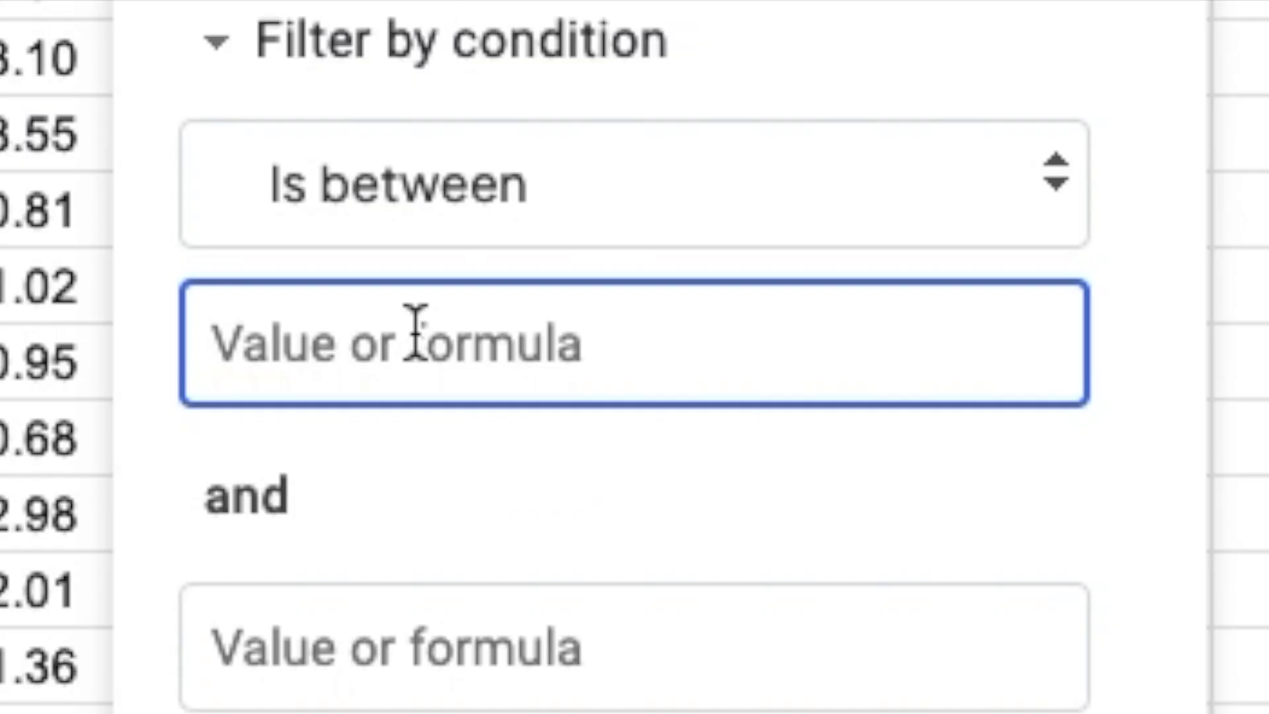
pyautogui.write('7')
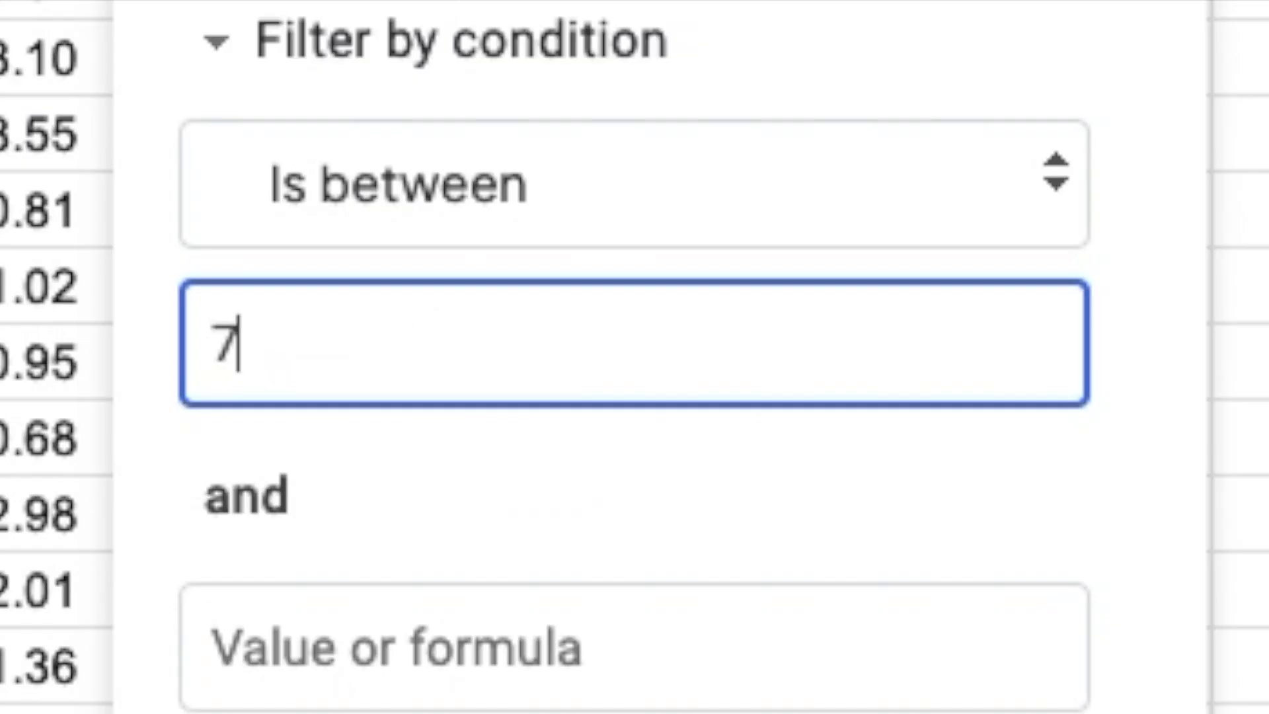
pyautogui.write('/1/2')
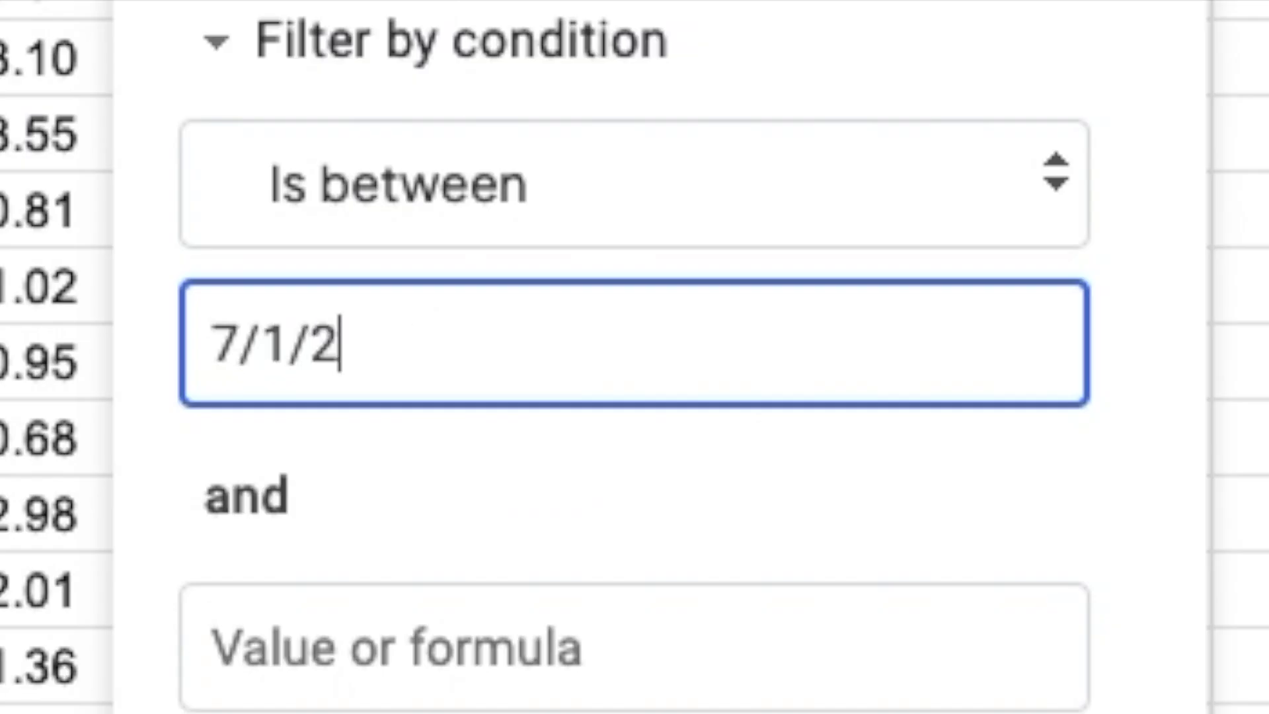
pyautogui.write('021')
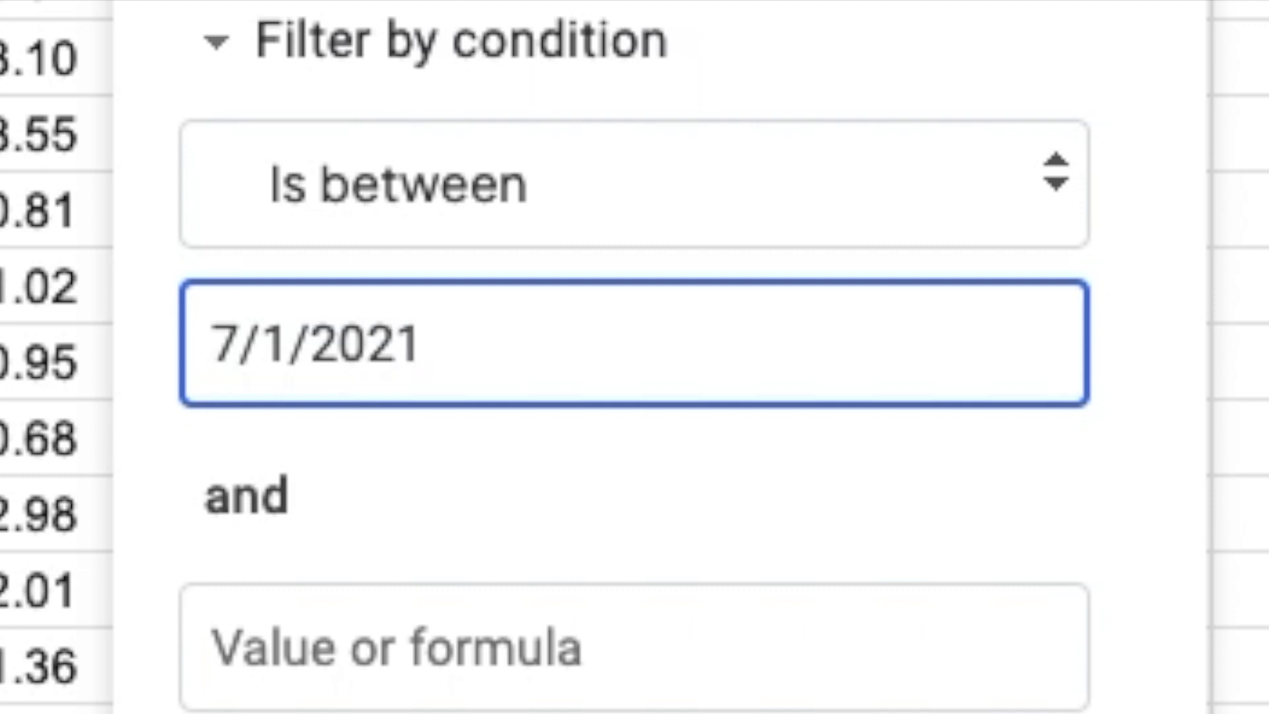
pyautogui.click(307, 655)
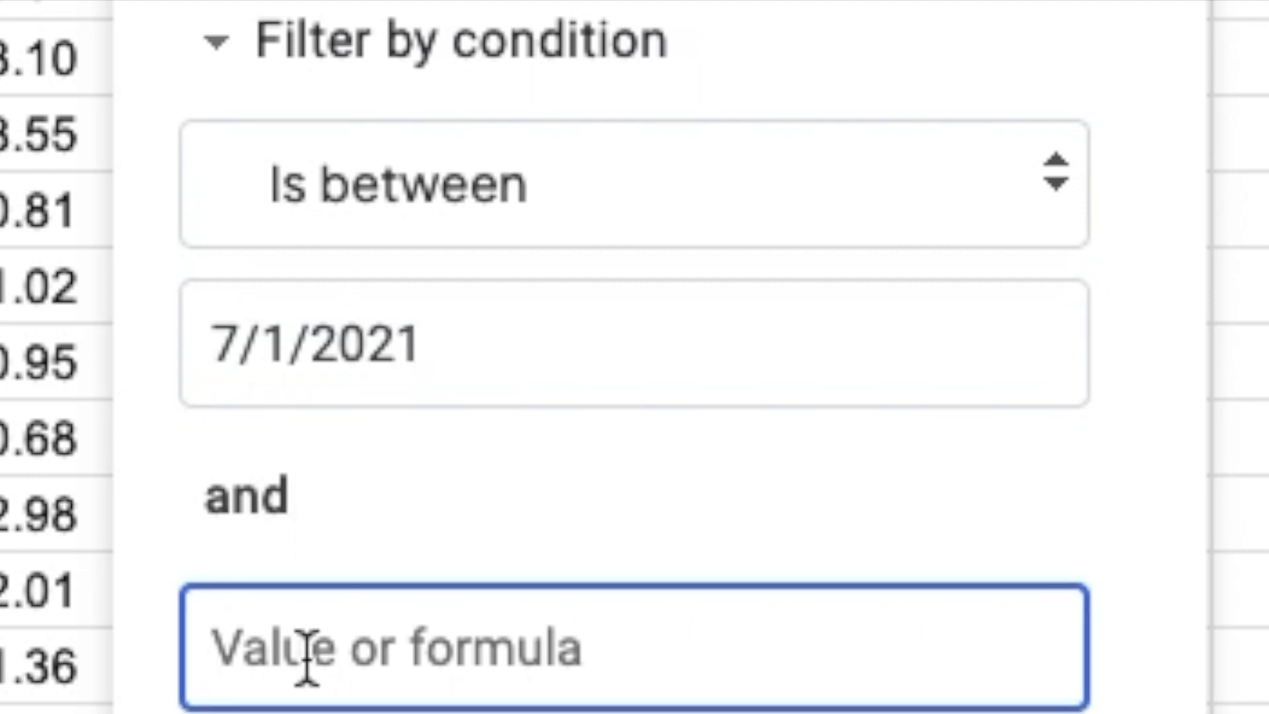
pyautogui.write('8/1/2021')
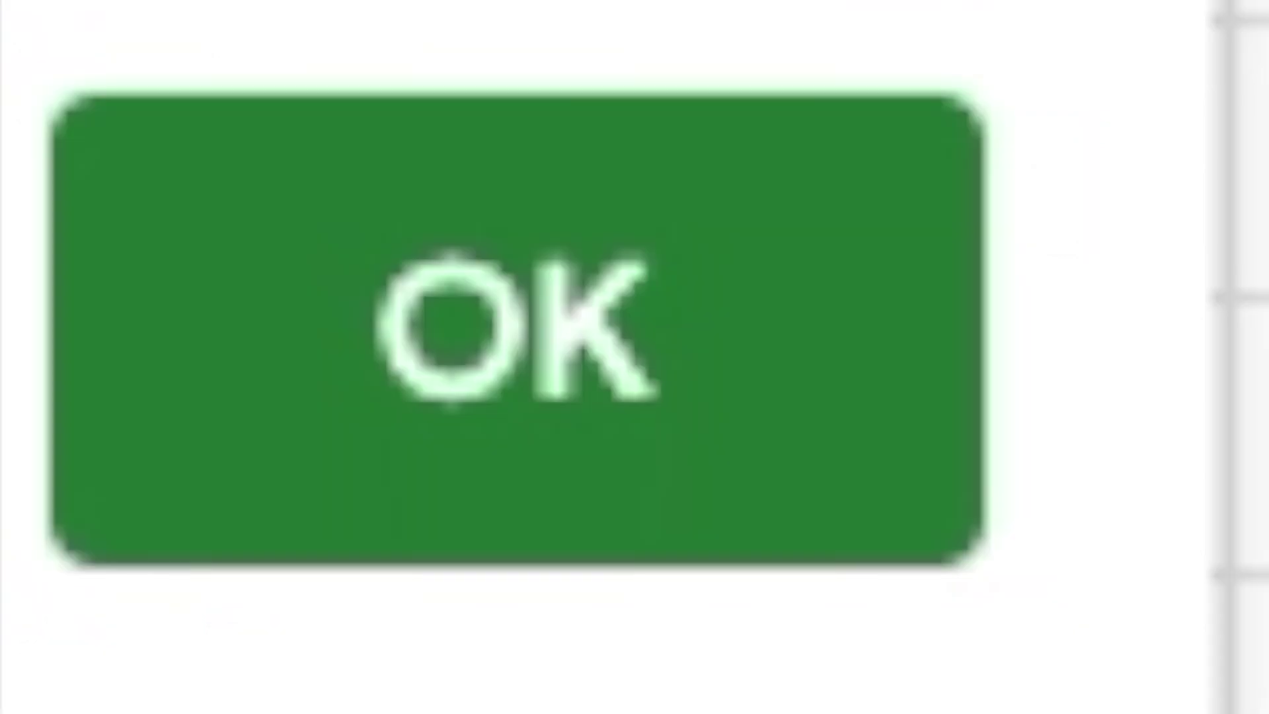
pyautogui.click(423, 145)
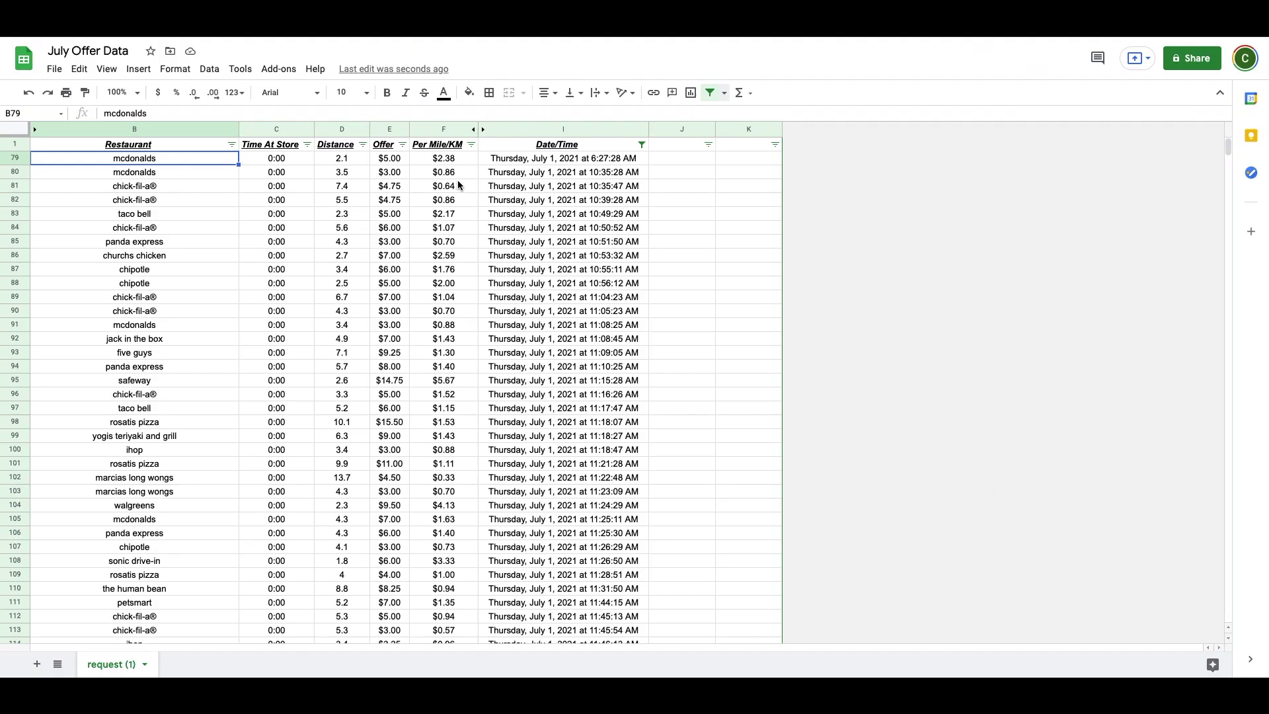
# Step: Check the summary statistics for the Offer column
pyautogui.click(388, 129)
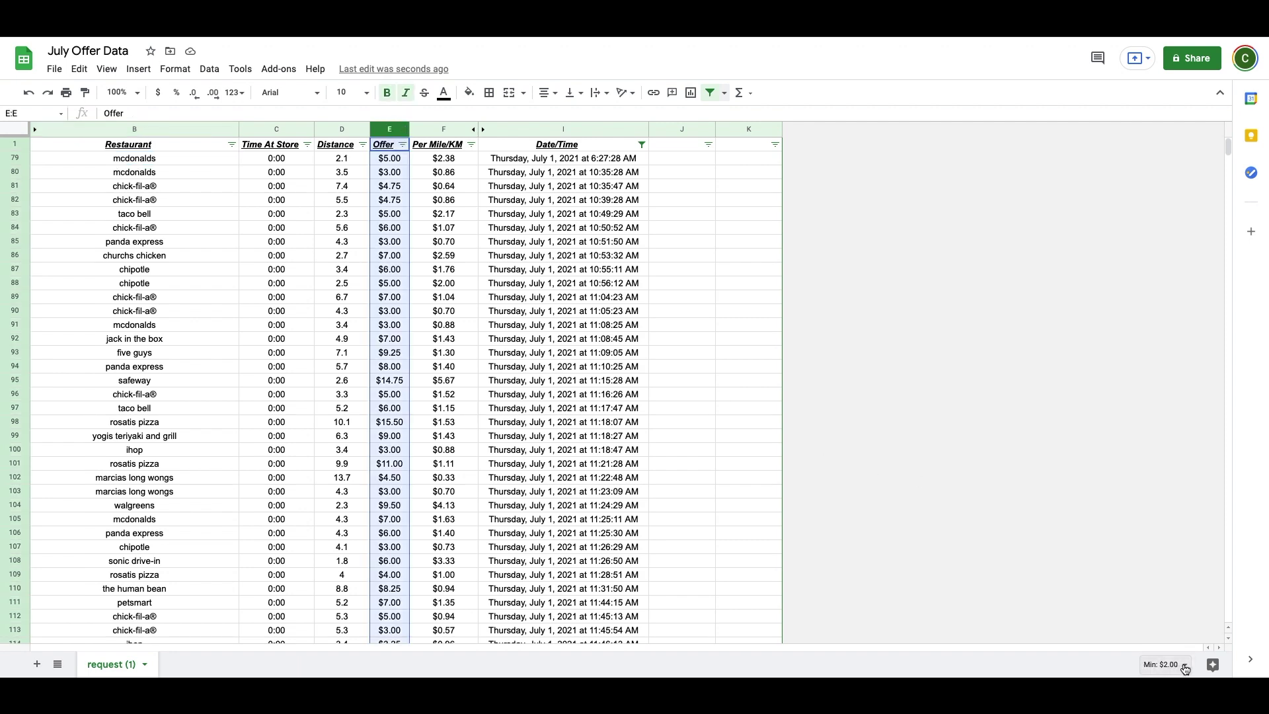
pyautogui.click(1185, 669)
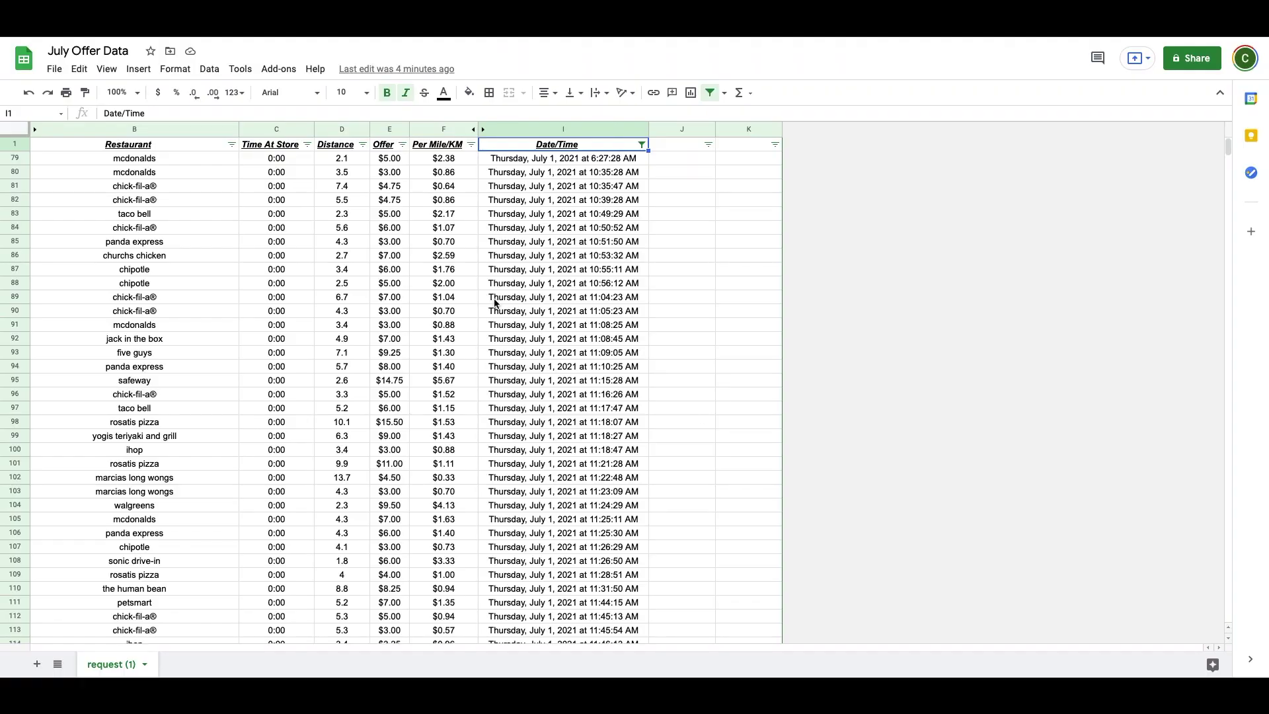
# Step: Insert a chart from the Offer and Restaurant columns, keeping the column chart type
pyautogui.click(388, 129)
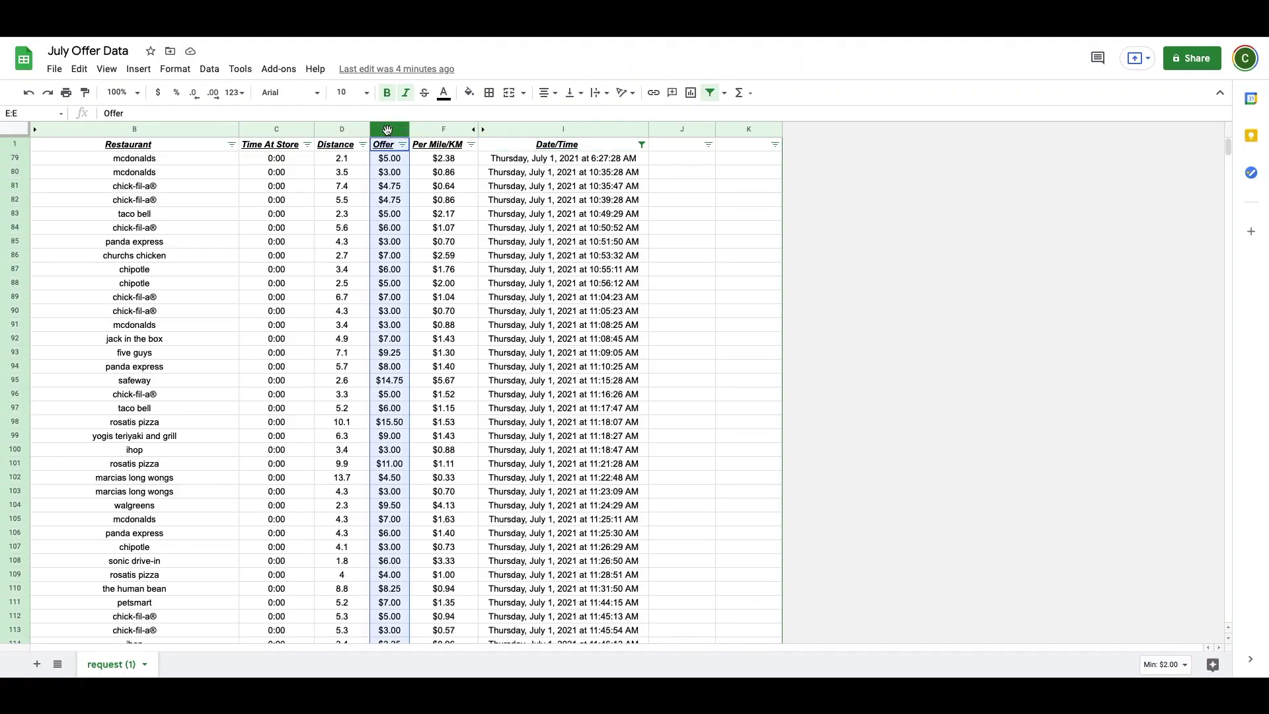
pyautogui.click(177, 126)
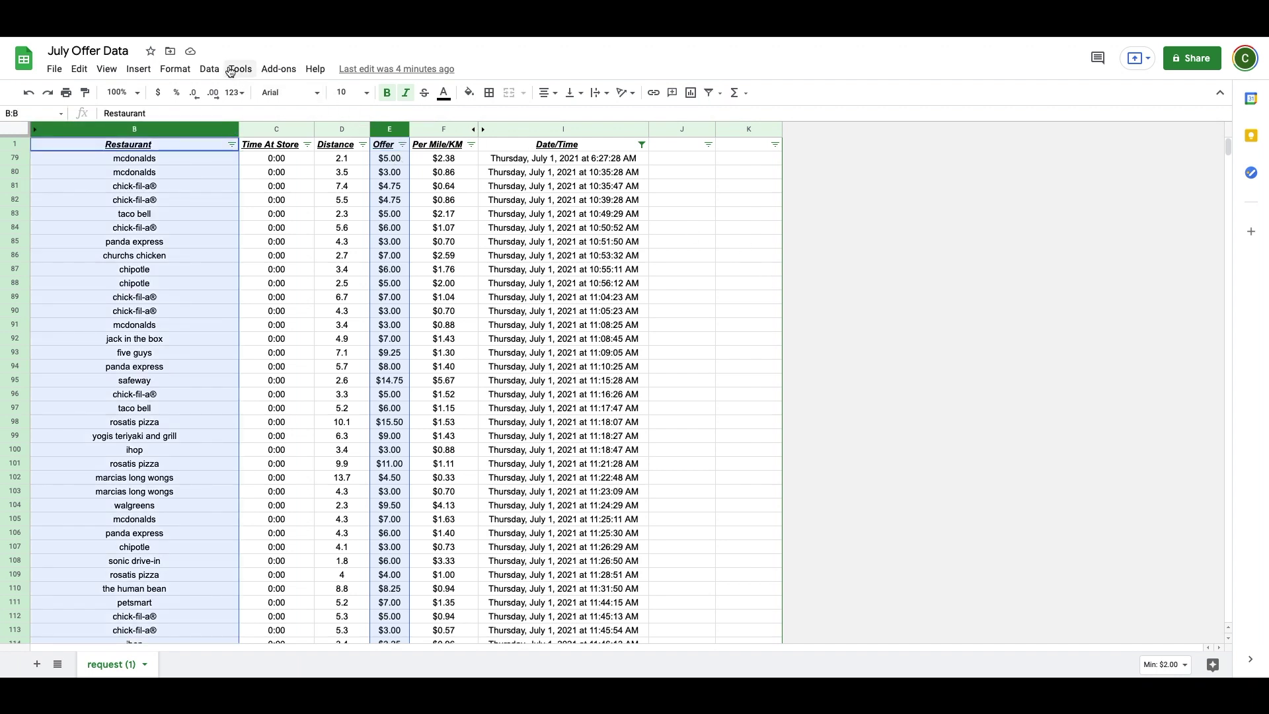
pyautogui.click(691, 94)
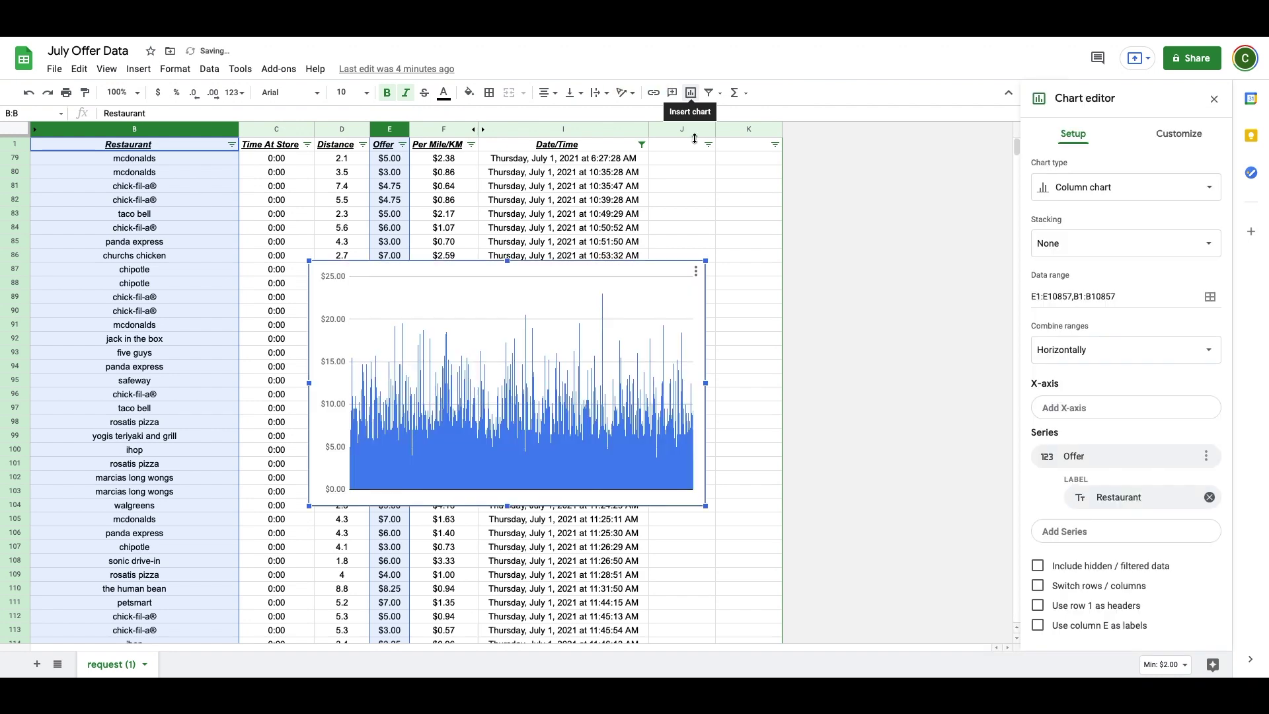
pyautogui.click(1101, 188)
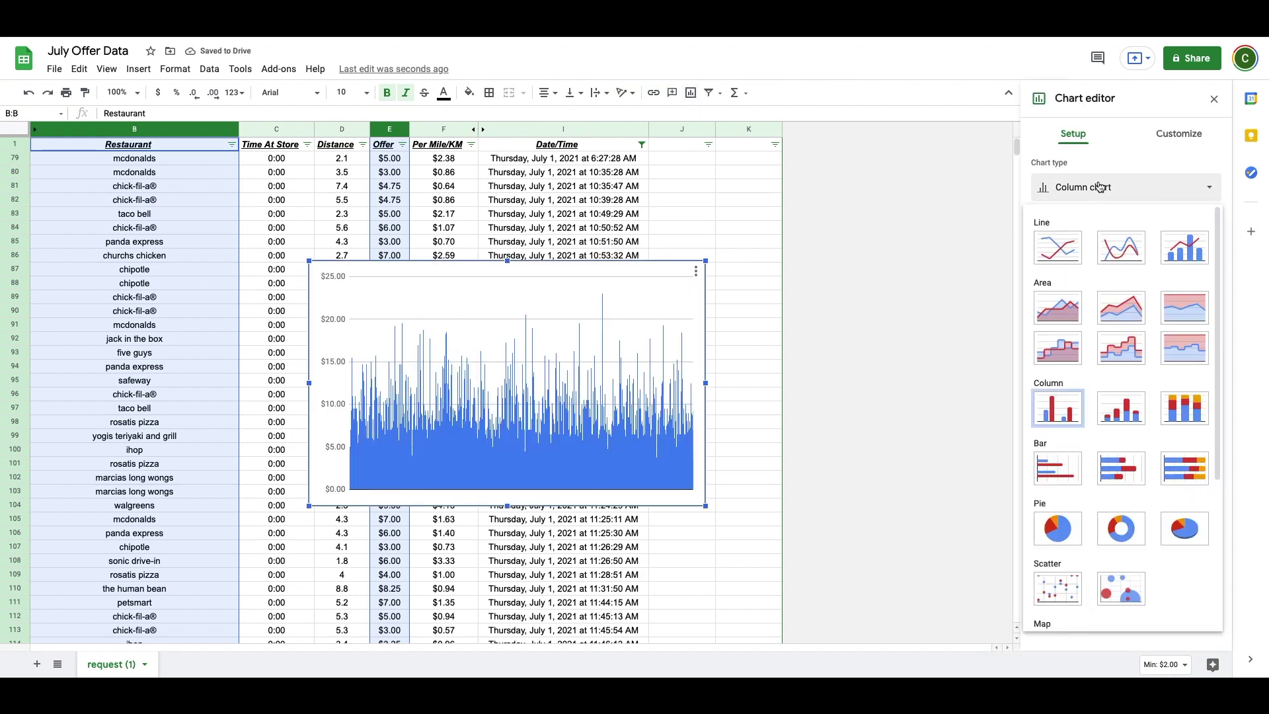
pyautogui.click(1077, 136)
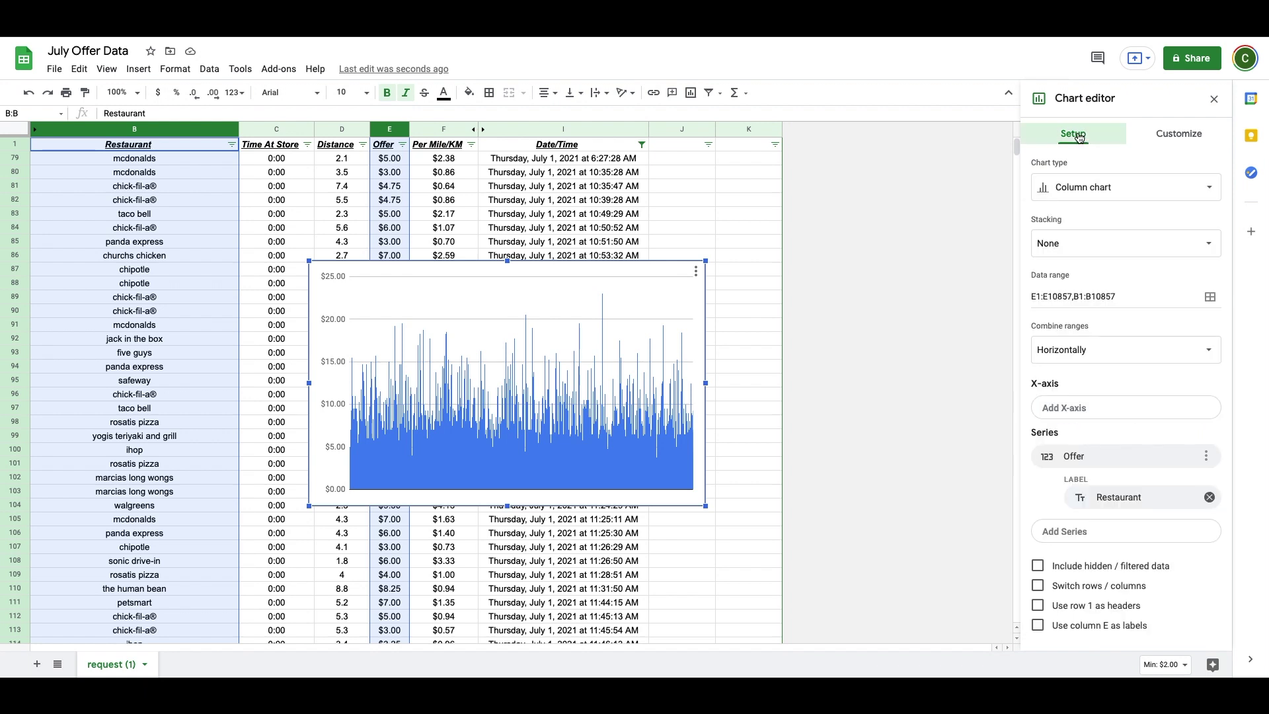
# Step: Set the chart's X-axis to Restaurant and aggregate the data
pyautogui.click(1068, 410)
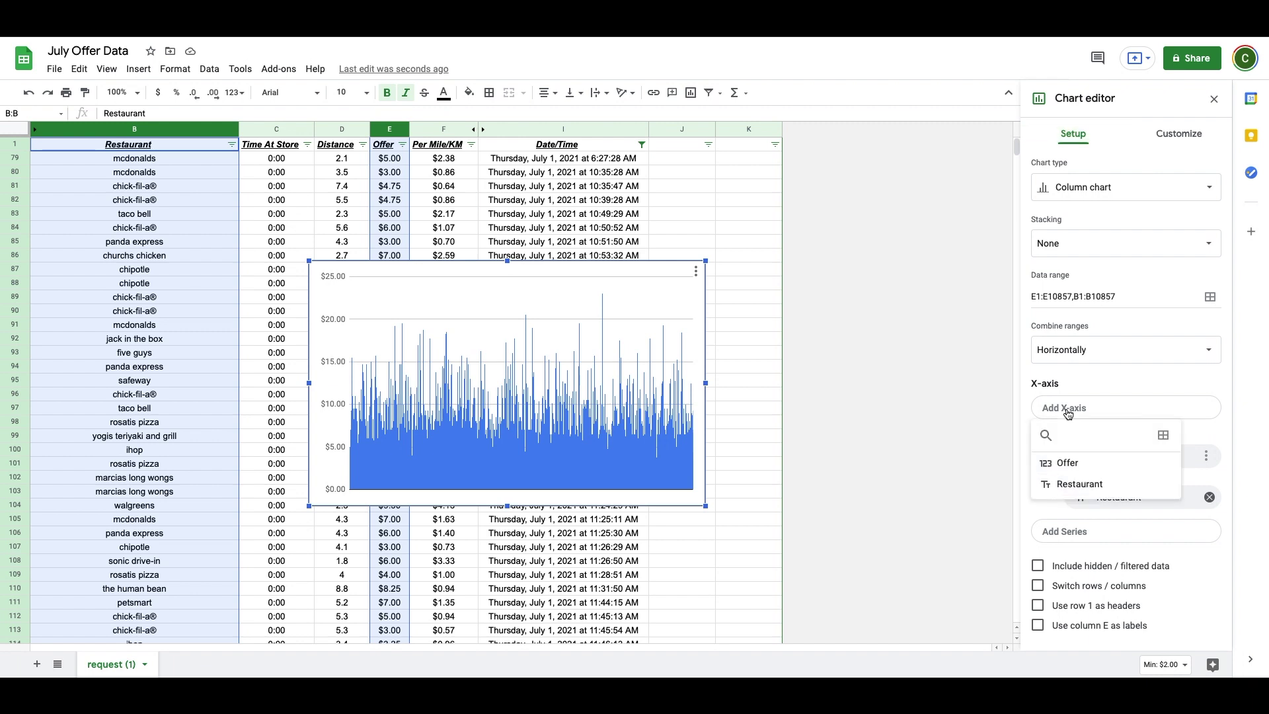
pyautogui.click(1078, 486)
pyautogui.click(1038, 439)
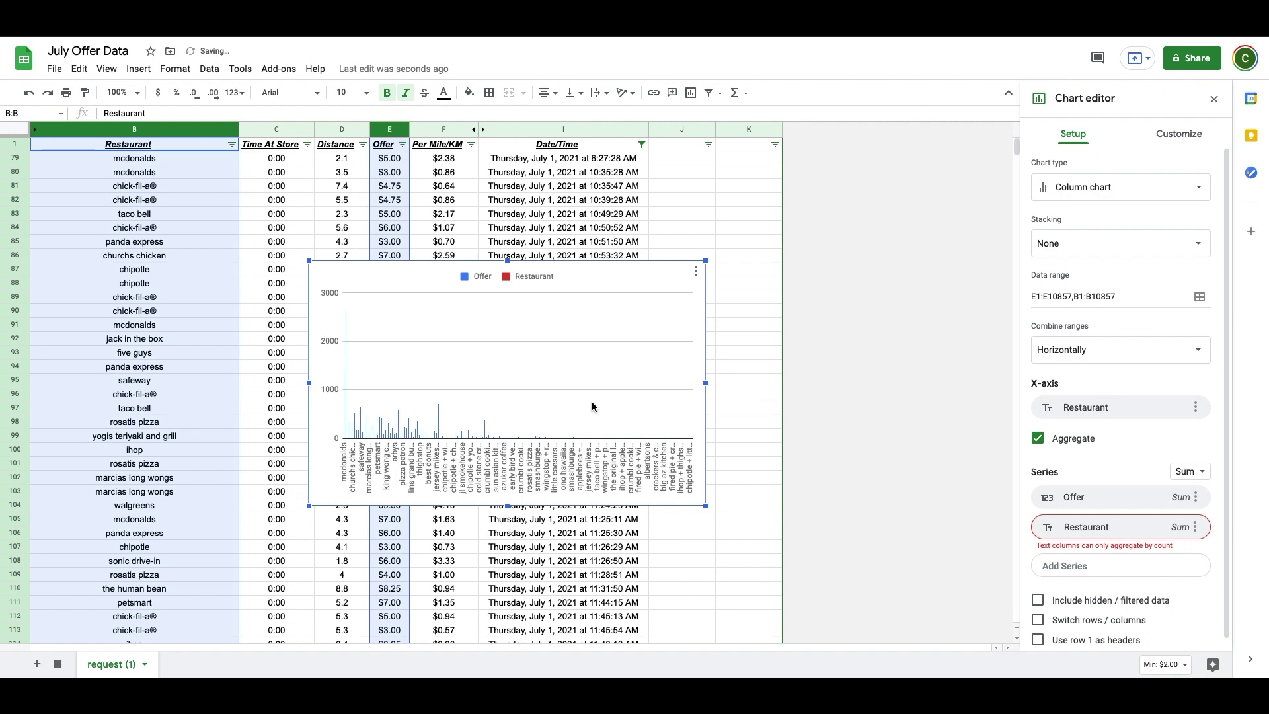
# Step: Remove the Restaurant series from the chart, leaving Offer as the only series
pyautogui.click(1078, 503)
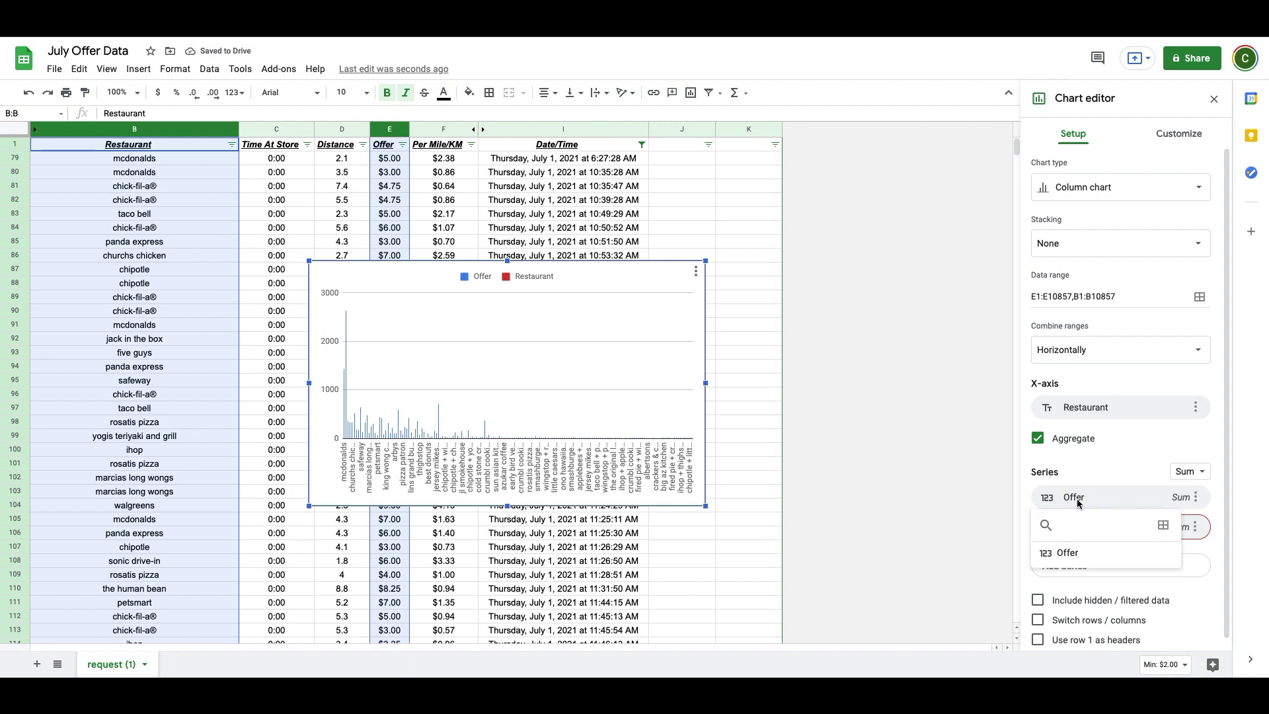
pyautogui.click(1141, 502)
pyautogui.click(1195, 527)
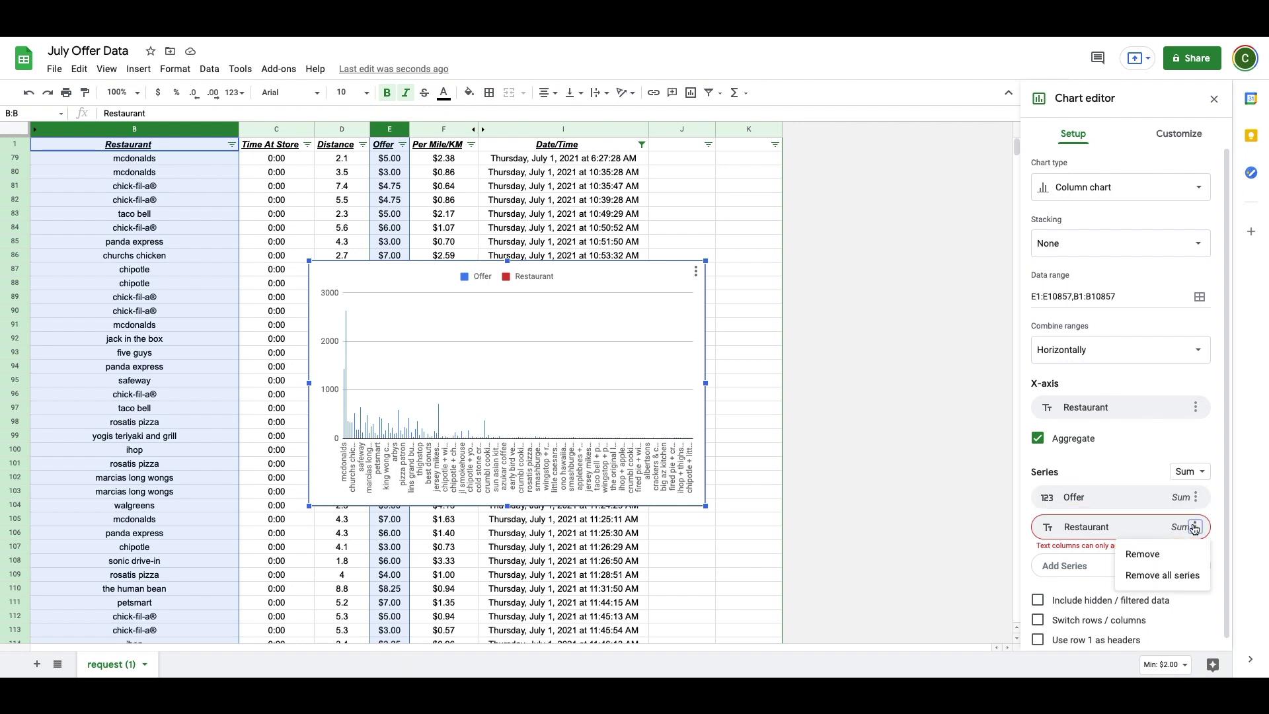
pyautogui.click(1161, 555)
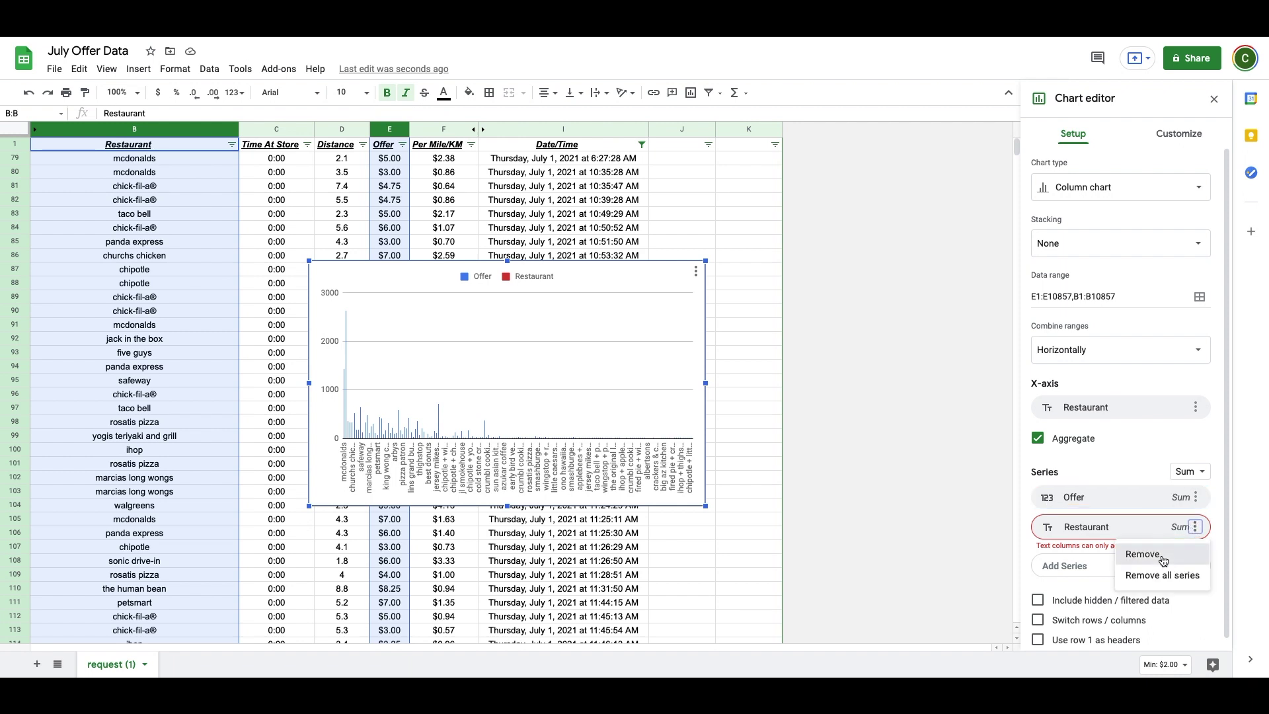
# Step: Aggregate the Offer series by Average and change the chart to a smooth line chart
pyautogui.click(1193, 500)
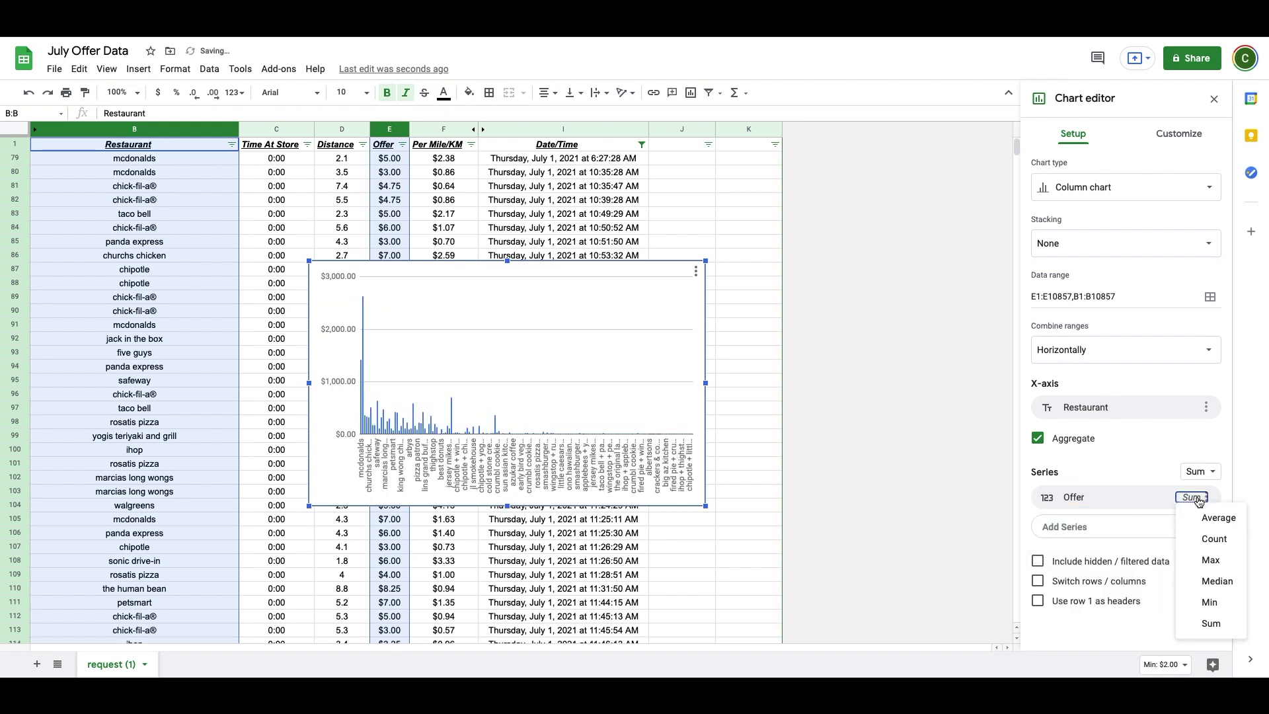
pyautogui.click(1209, 519)
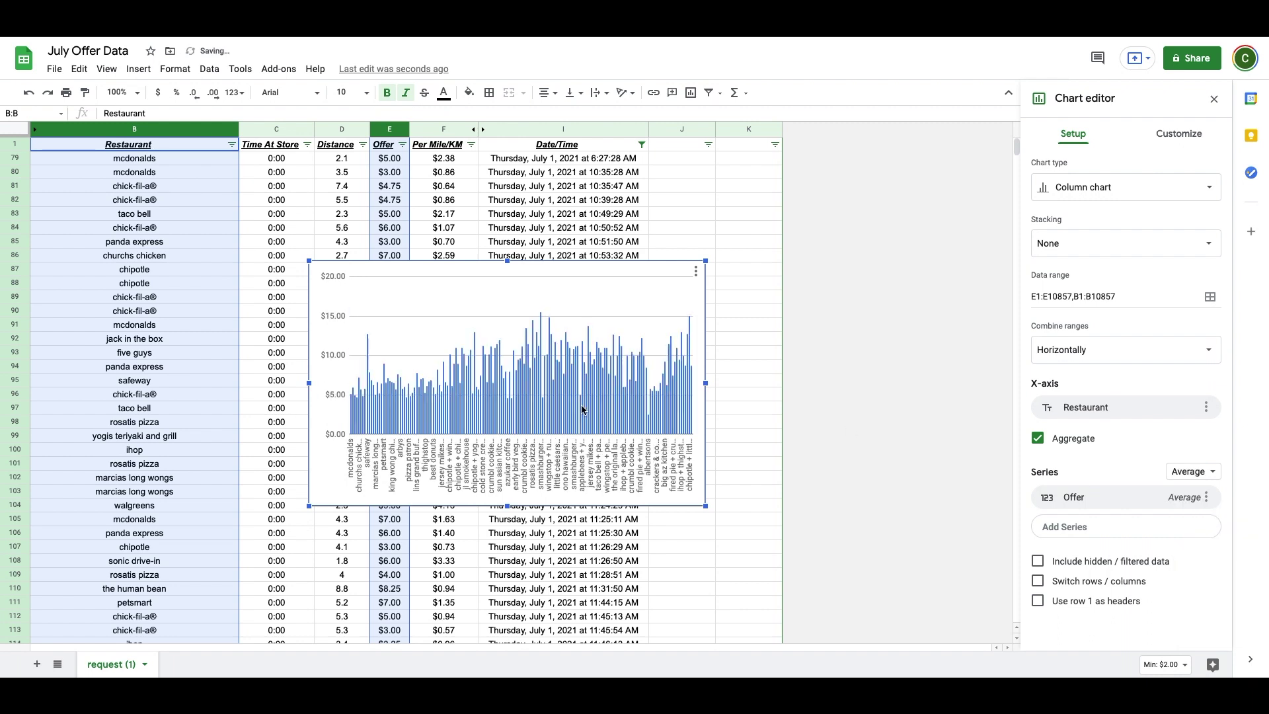
pyautogui.click(1102, 187)
pyautogui.click(1121, 247)
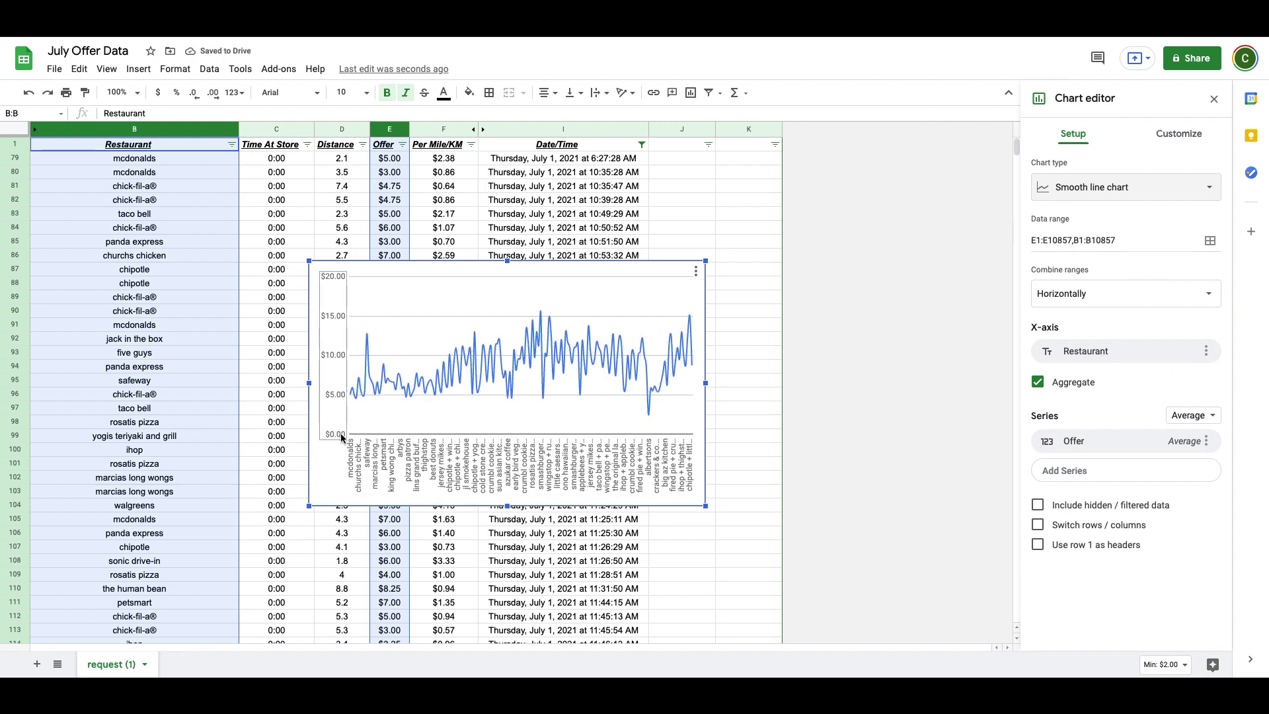
# Step: Sort the data by the Restaurant column from A to Z
pyautogui.click(230, 144)
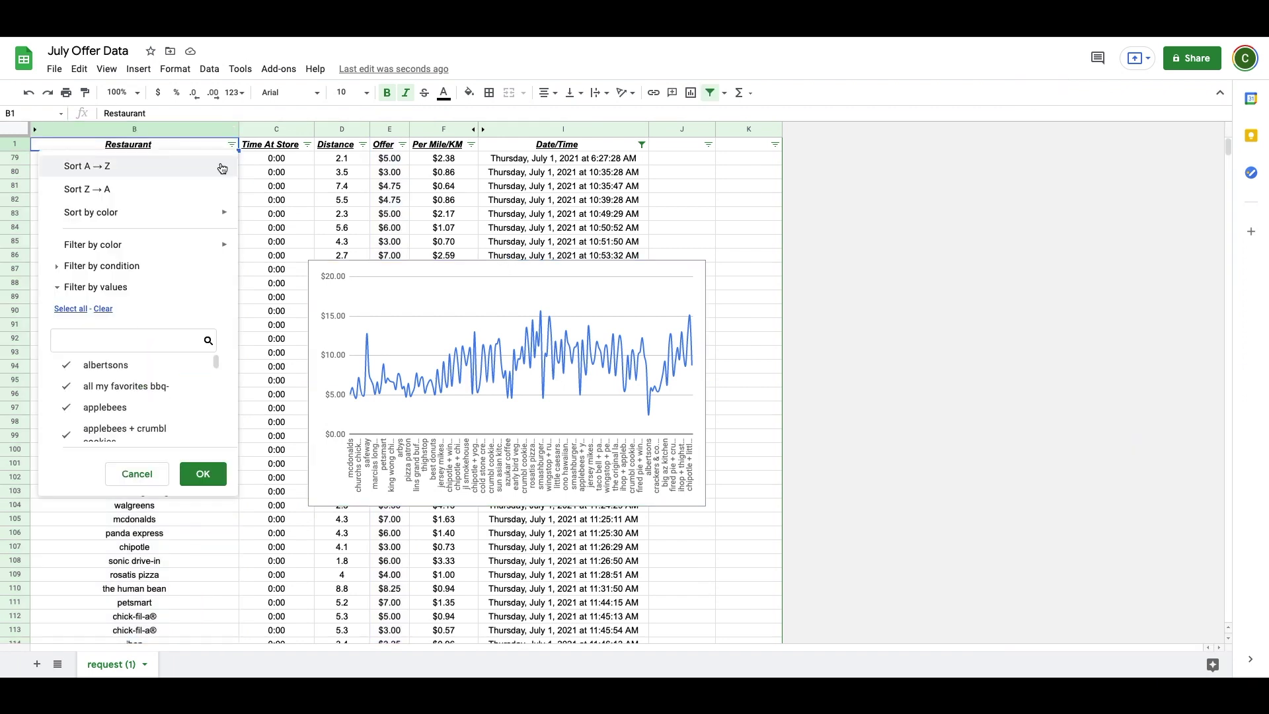
pyautogui.click(173, 171)
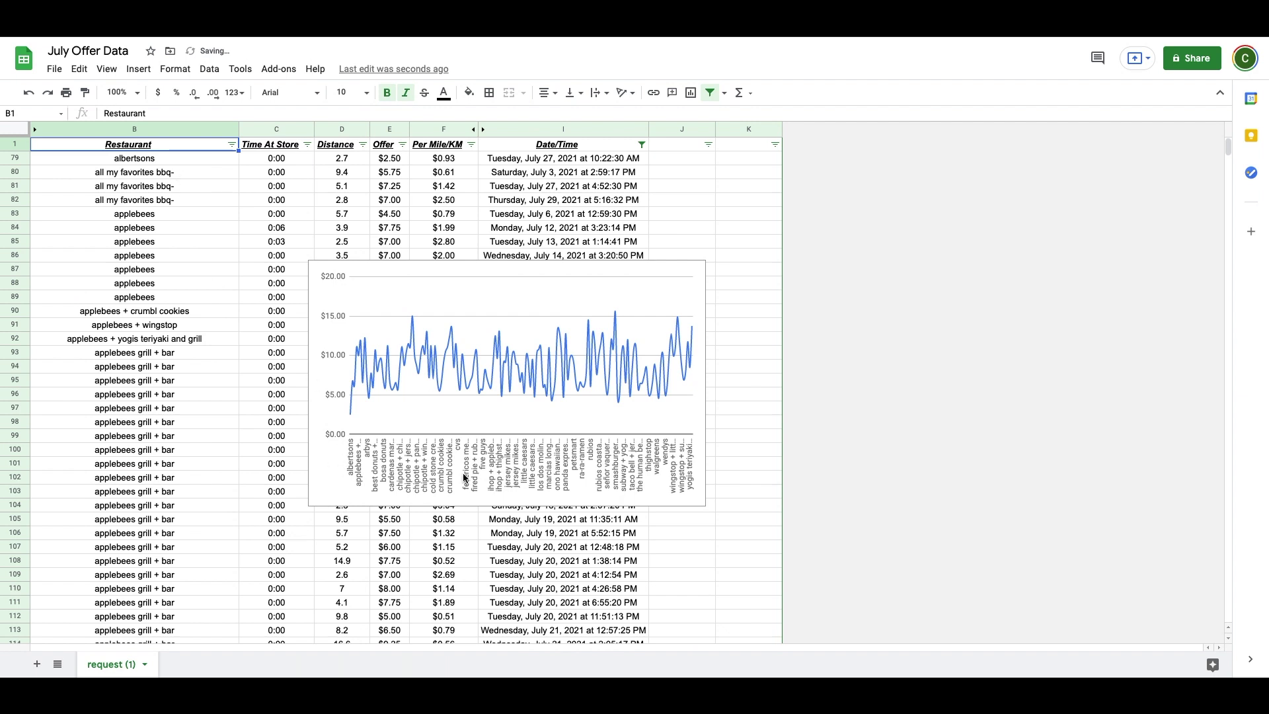
# Step: Filter out Restaurant values containing "+", keeping "applebees grill + bar" included, and select the chart
pyautogui.click(230, 144)
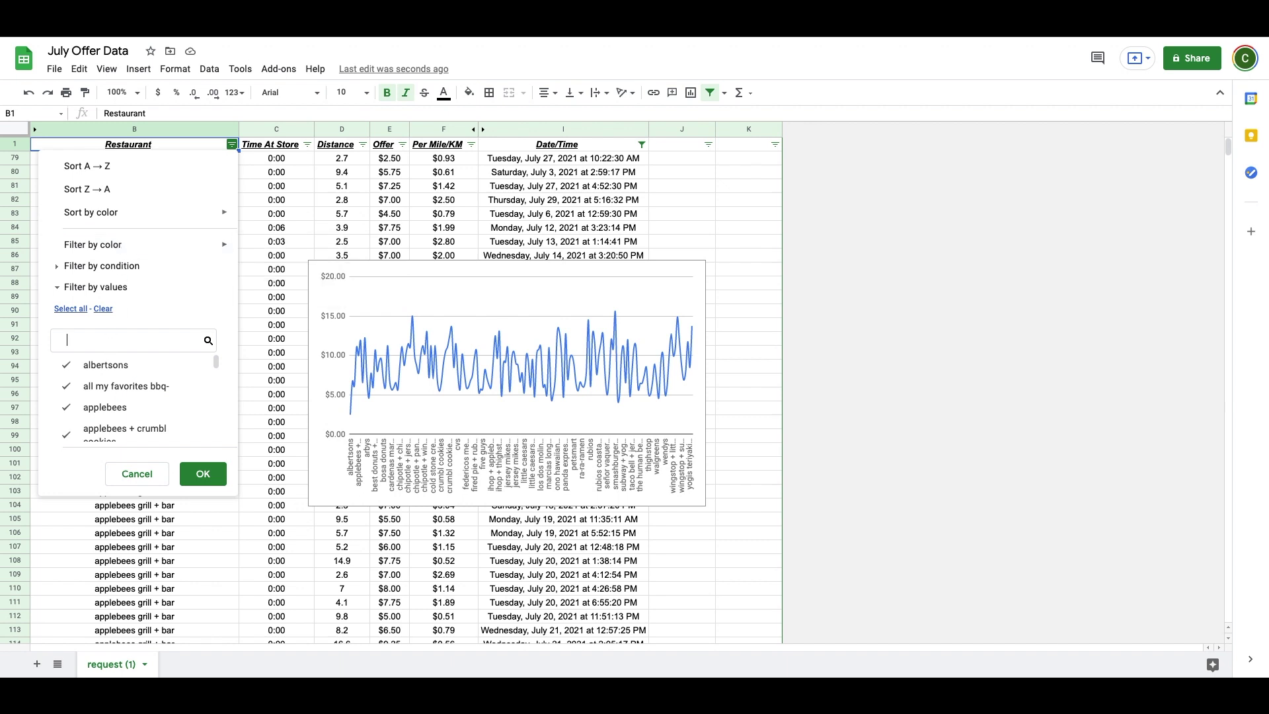
pyautogui.write('+')
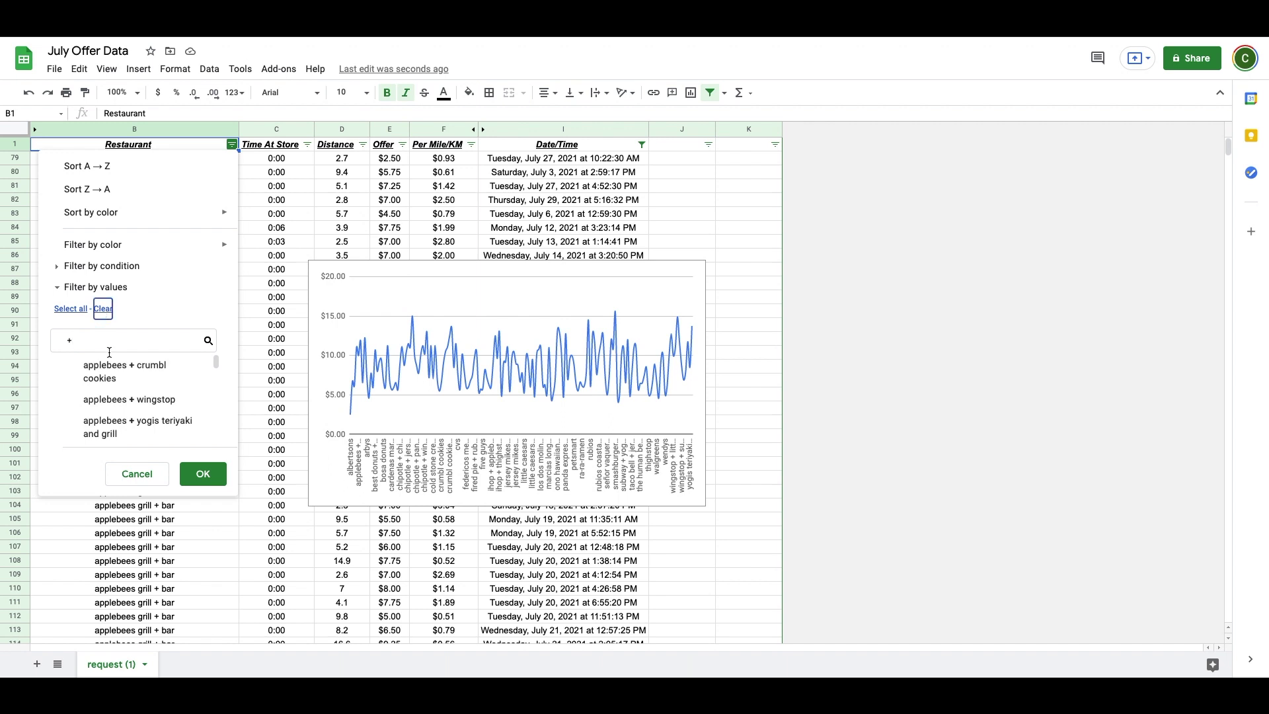
pyautogui.scroll(-2, 120, 378)
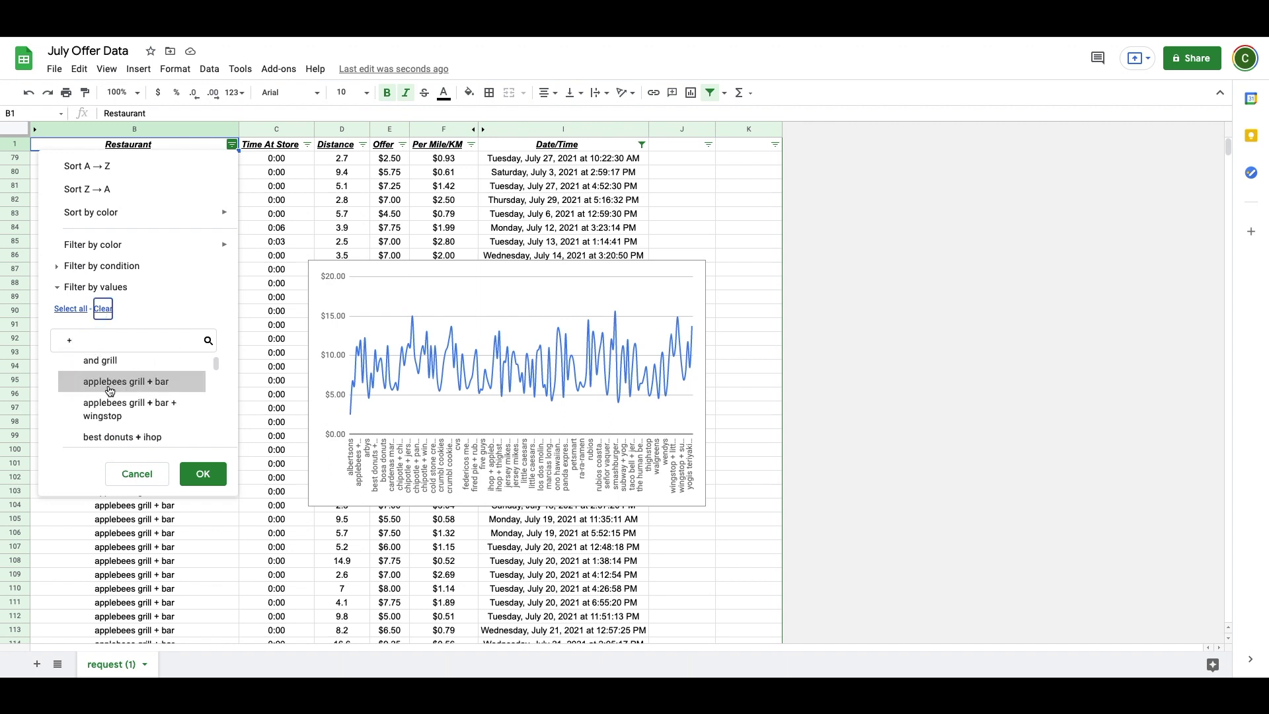
pyautogui.click(65, 382)
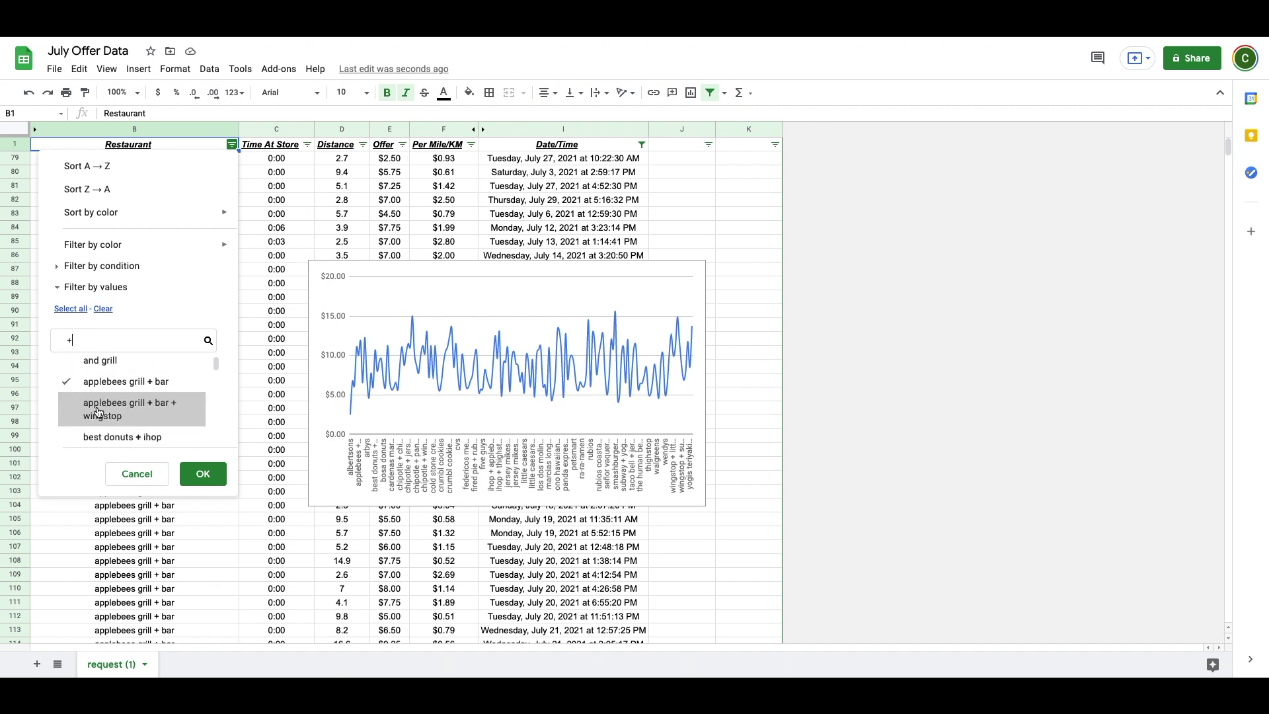
pyautogui.scroll(1, 98, 411)
pyautogui.scroll(-3, 98, 411)
pyautogui.scroll(-4, 98, 411)
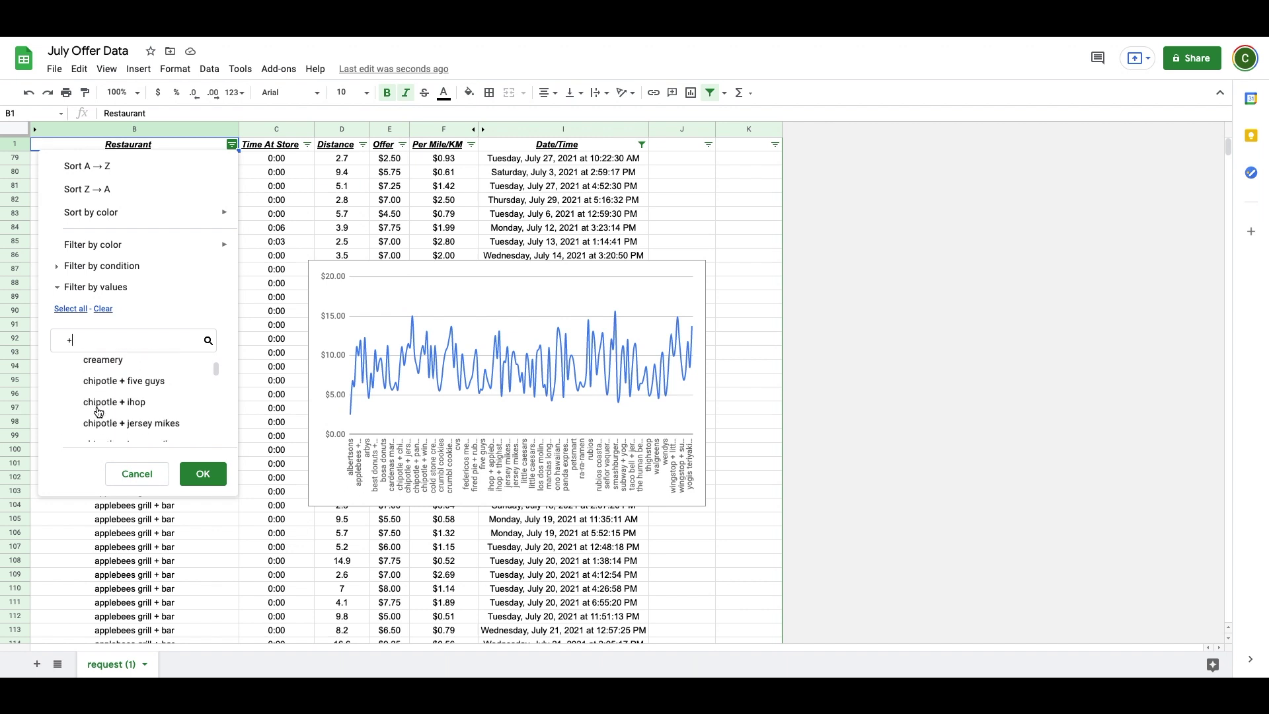
pyautogui.click(204, 479)
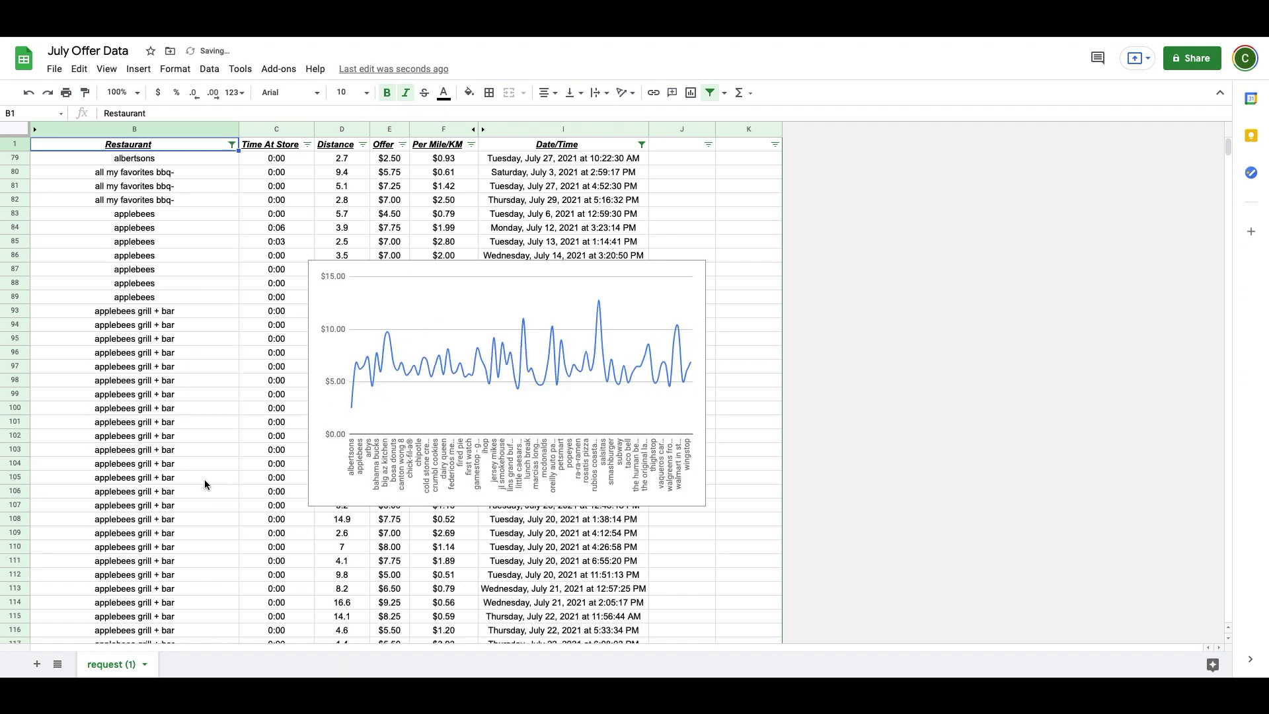
pyautogui.click(327, 421)
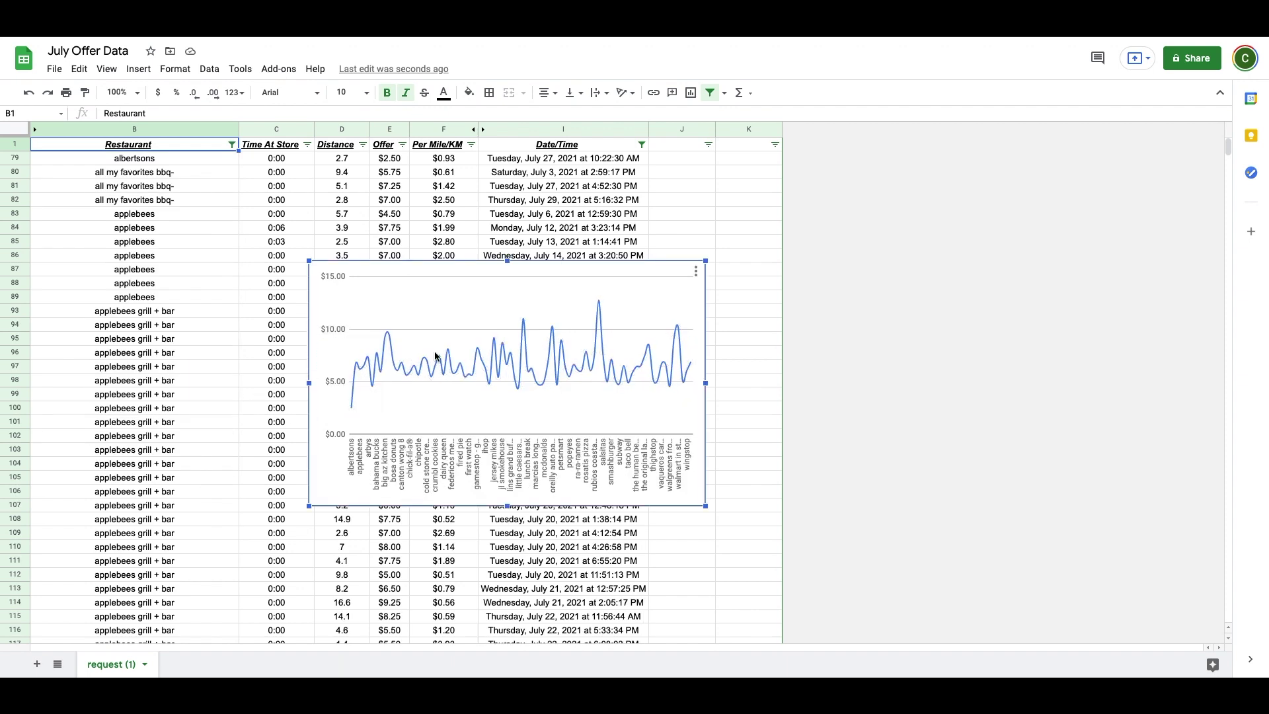
# Step: Remove the Offer range E1:E10857 from the chart's data ranges
pyautogui.moveTo(524, 324)
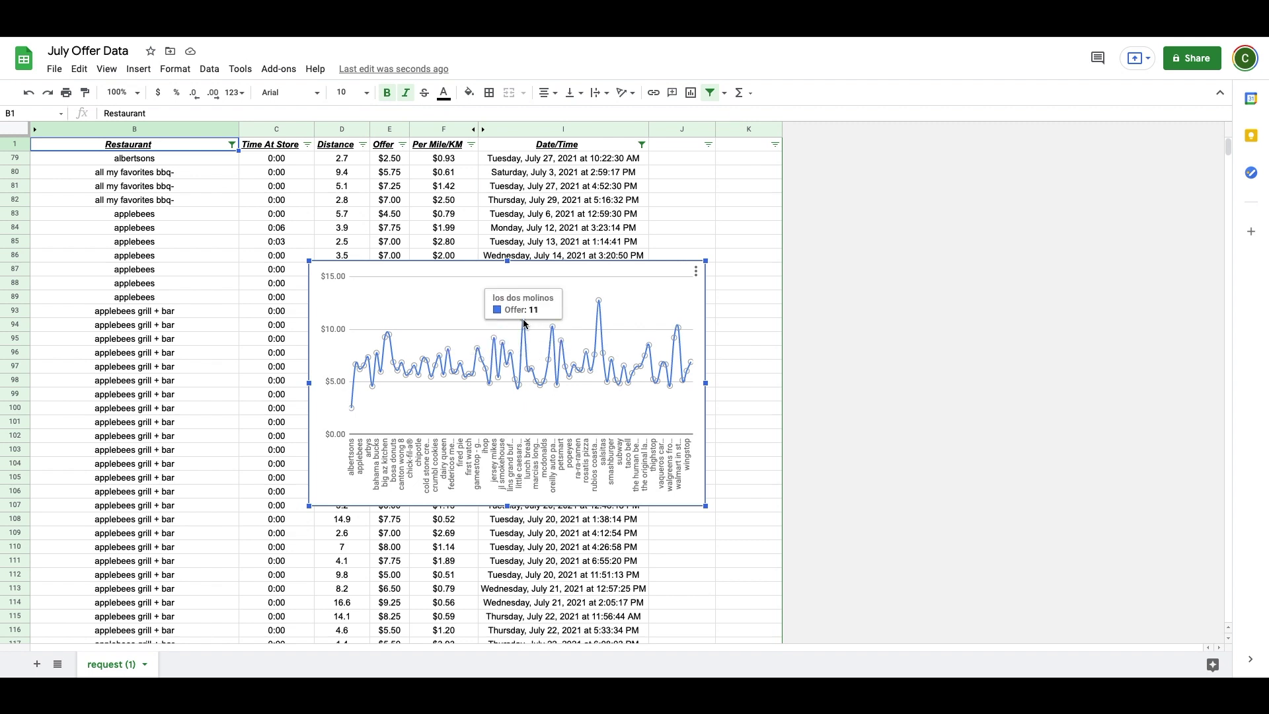
pyautogui.moveTo(678, 328)
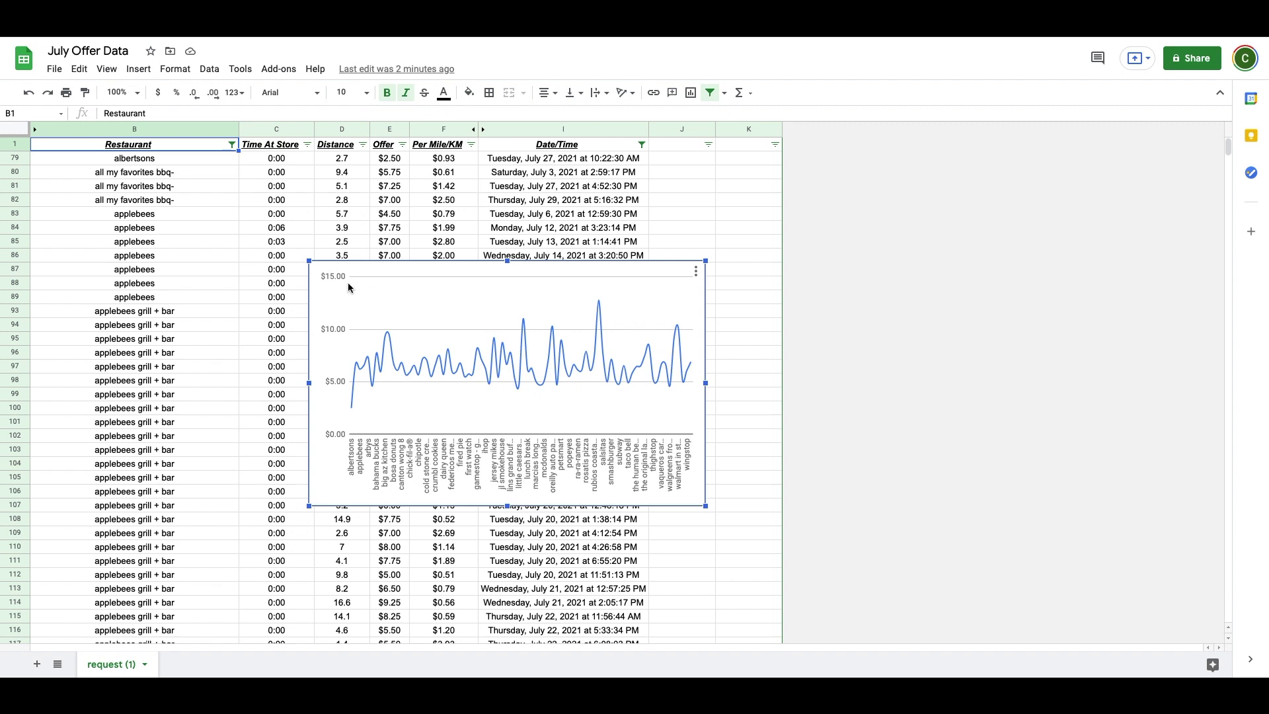
pyautogui.click(696, 271)
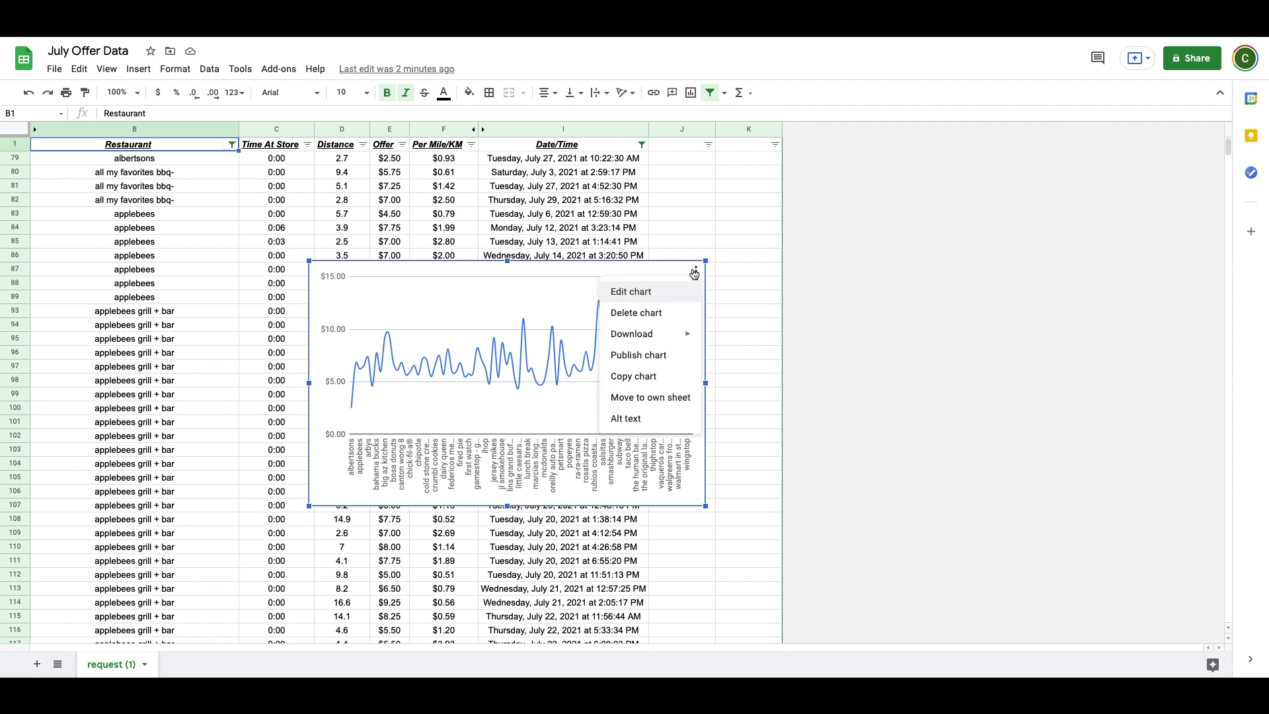
pyautogui.click(664, 298)
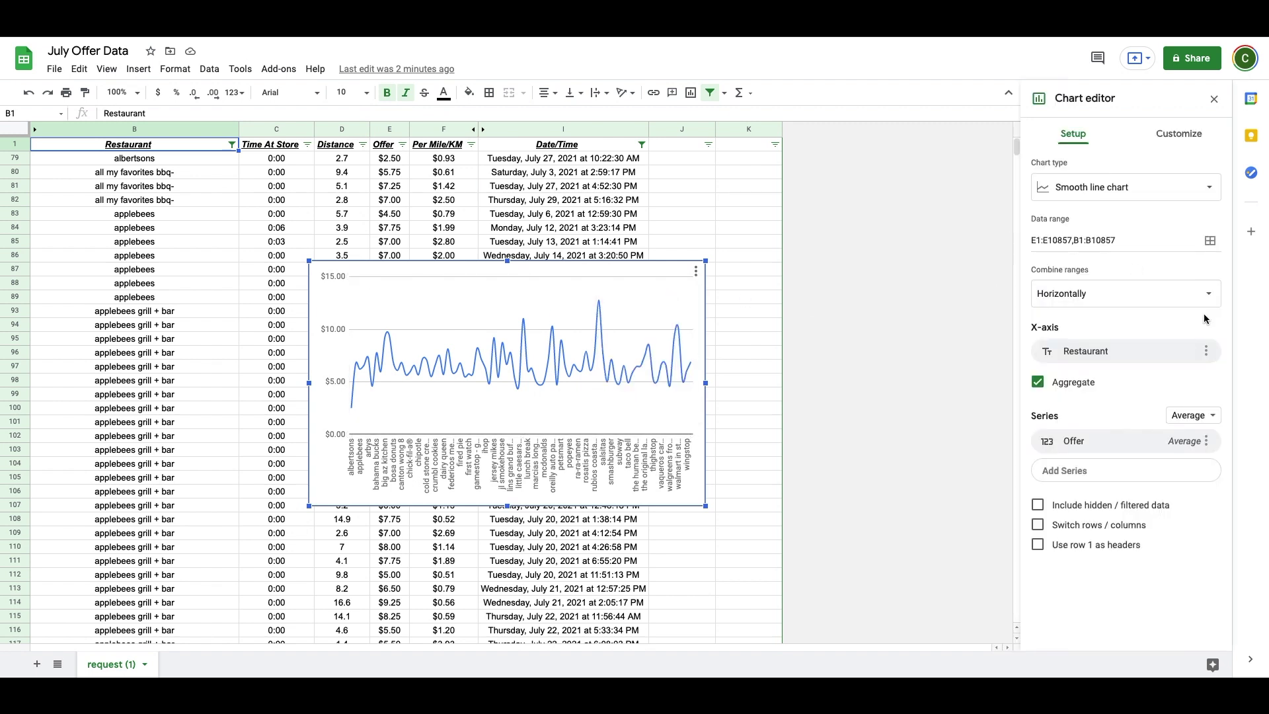
pyautogui.click(1211, 242)
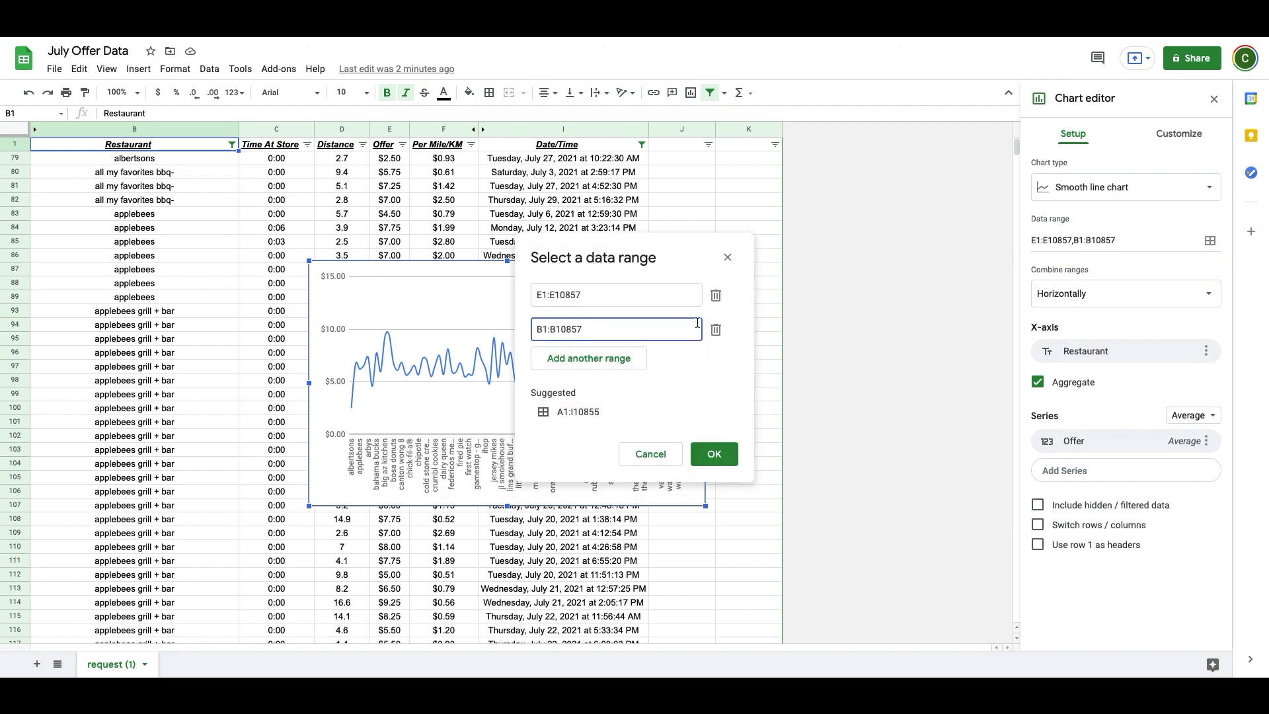
pyautogui.click(714, 299)
# Step: Set the chart's second data range to F1:F10857 alongside B1:B10857 and apply it
pyautogui.click(558, 297)
pyautogui.hotkey('ctrl', 'c')
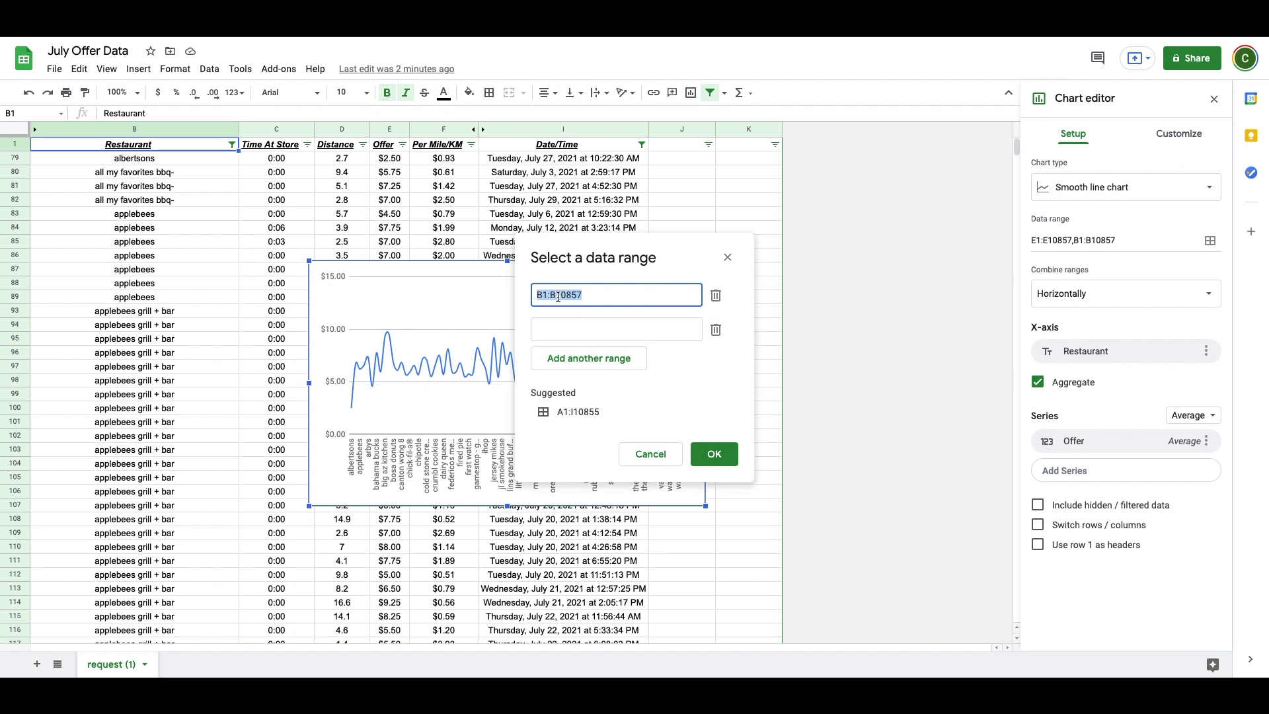
pyautogui.click(554, 335)
pyautogui.hotkey('ctrl', 'v')
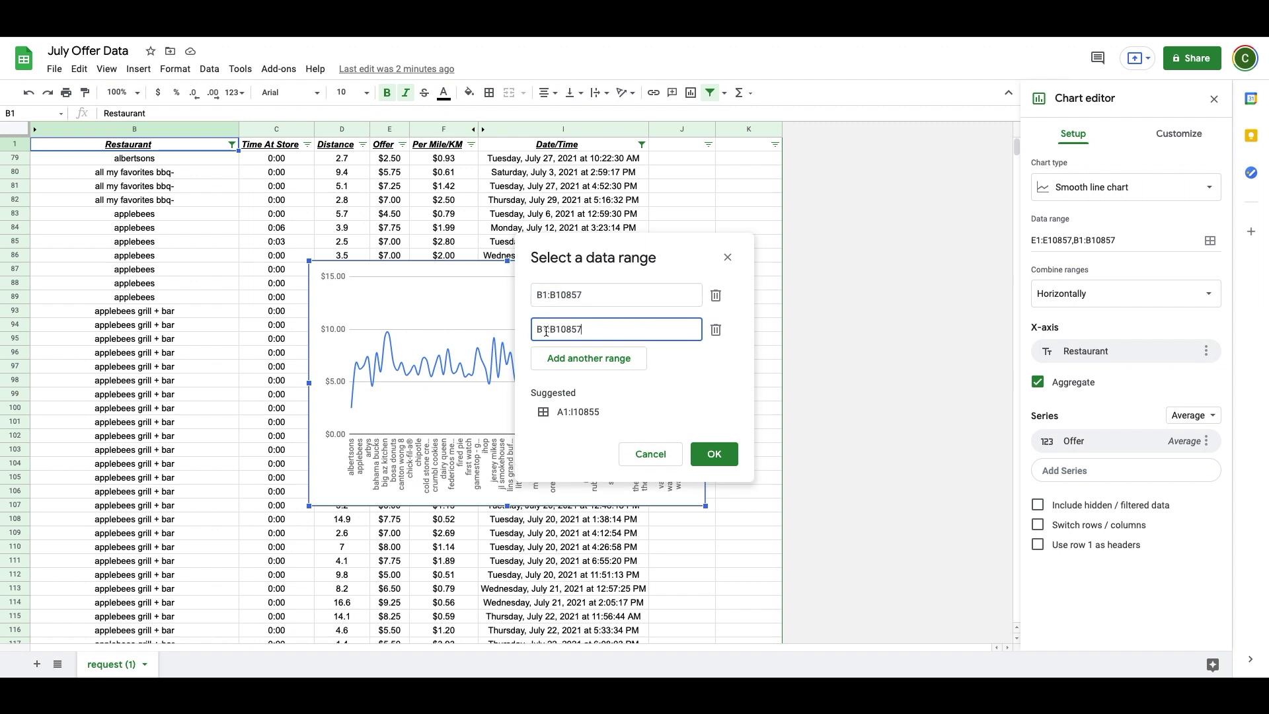
pyautogui.click(540, 329)
pyautogui.press('BackSpace')
pyautogui.write('F')
pyautogui.press('BackSpace')
pyautogui.write('F')
pyautogui.click(715, 455)
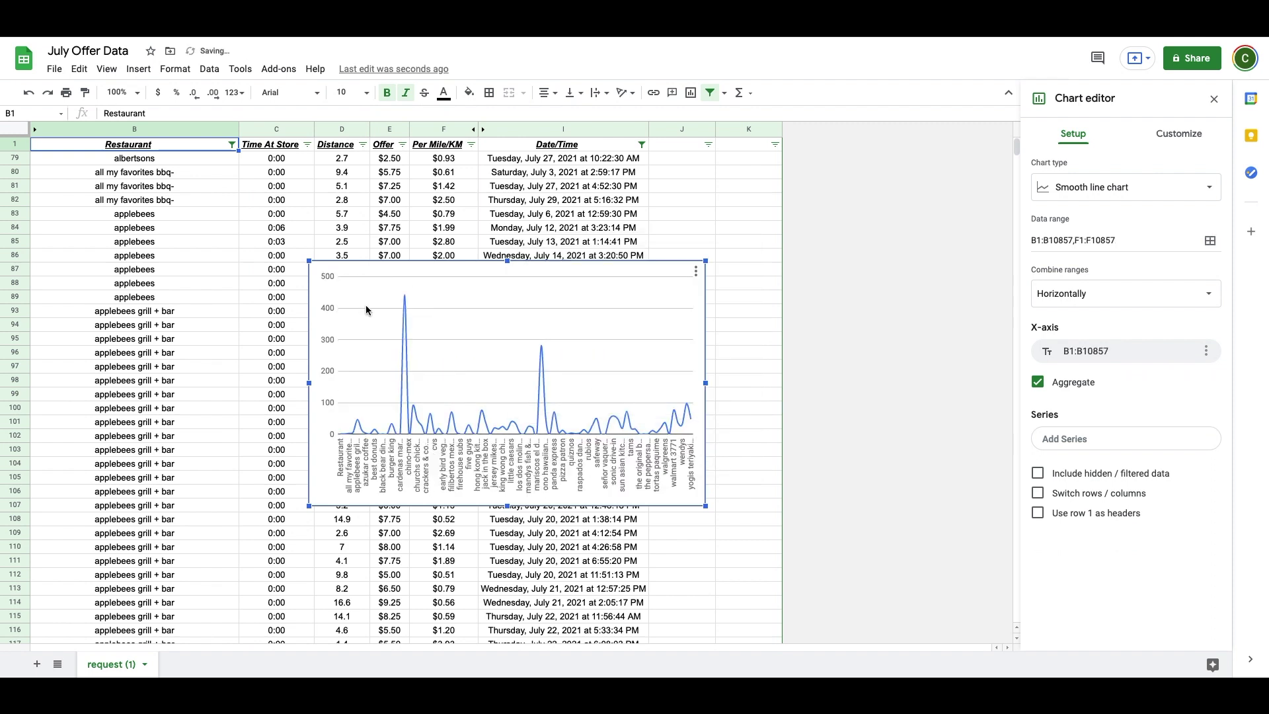
# Step: Add Per Mile/KM as the chart's series and close the chart editor
pyautogui.click(1046, 442)
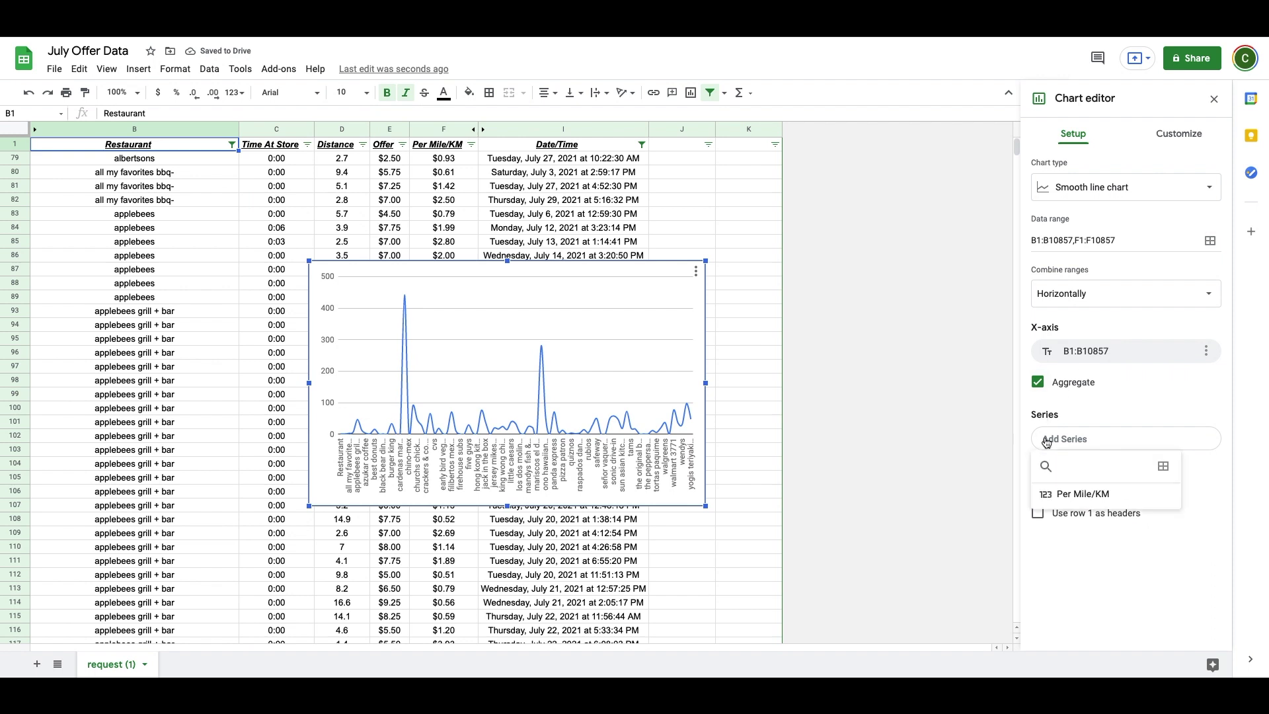
pyautogui.click(1084, 494)
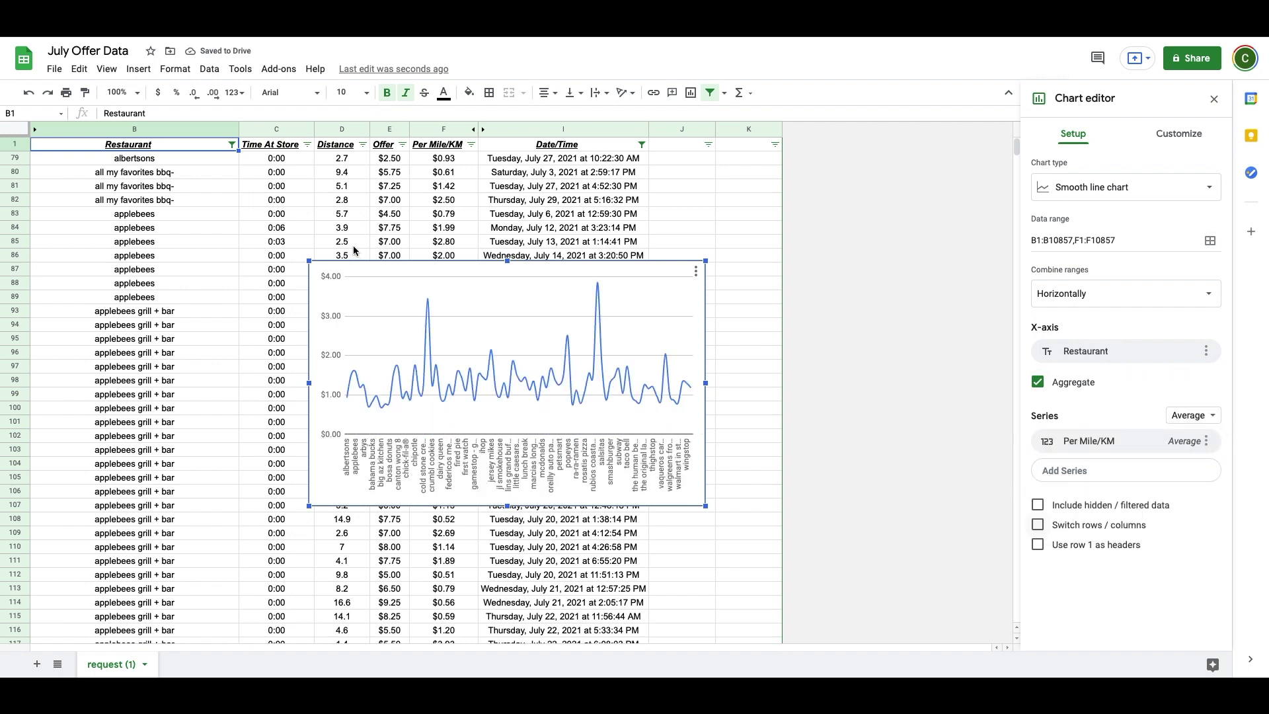
pyautogui.click(347, 395)
pyautogui.click(354, 373)
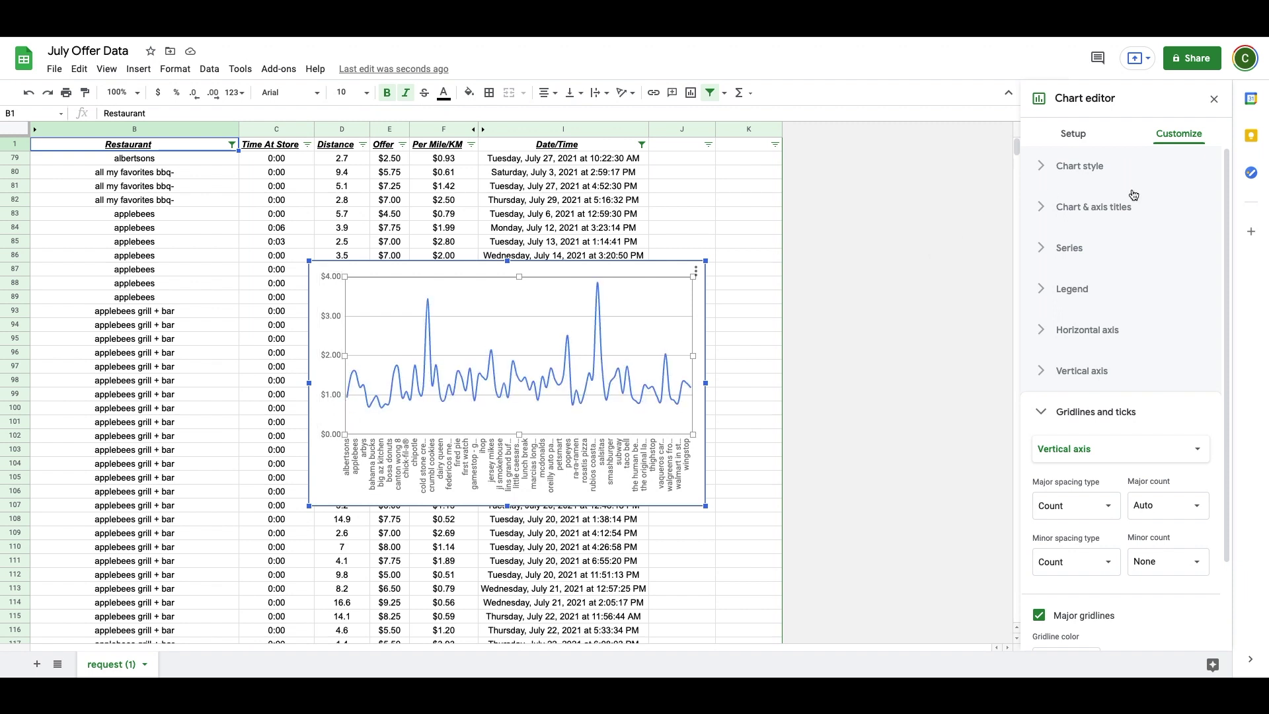
pyautogui.click(1216, 104)
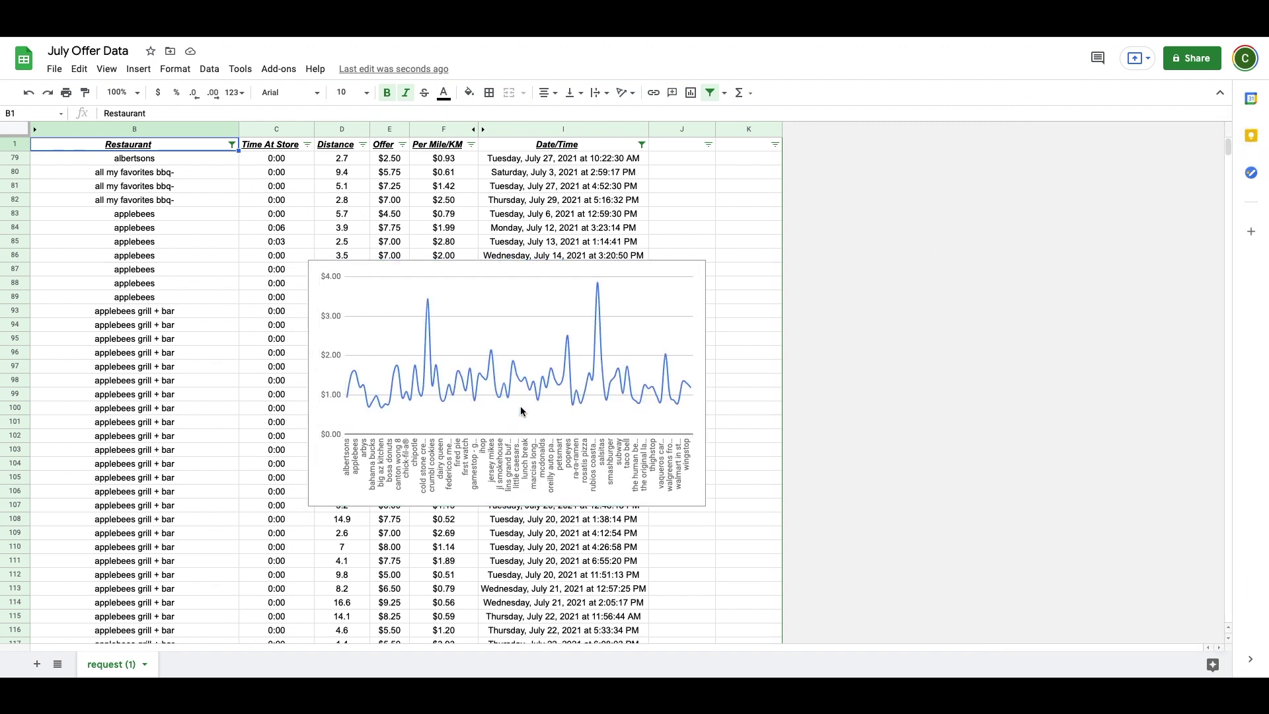
# Step: Check the Per Mile/KM column's summary statistics and examine the restaurants at the peaks of the chart
pyautogui.click(435, 131)
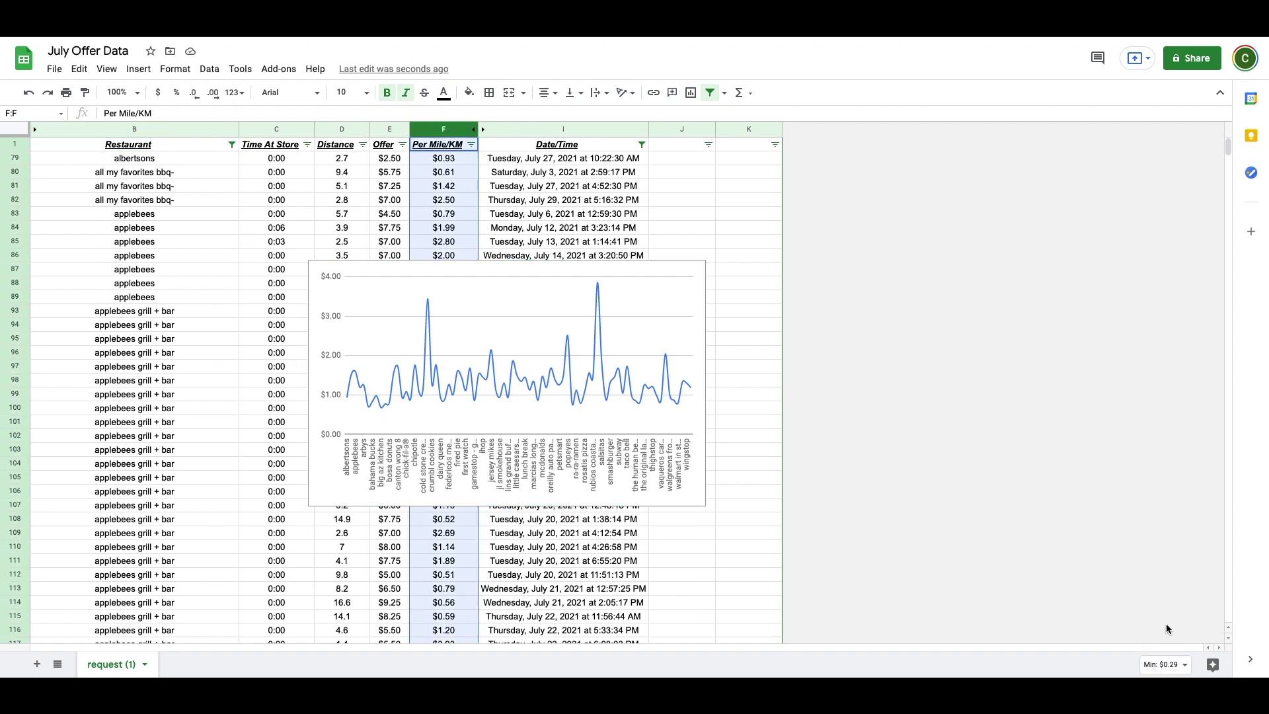
pyautogui.click(1167, 664)
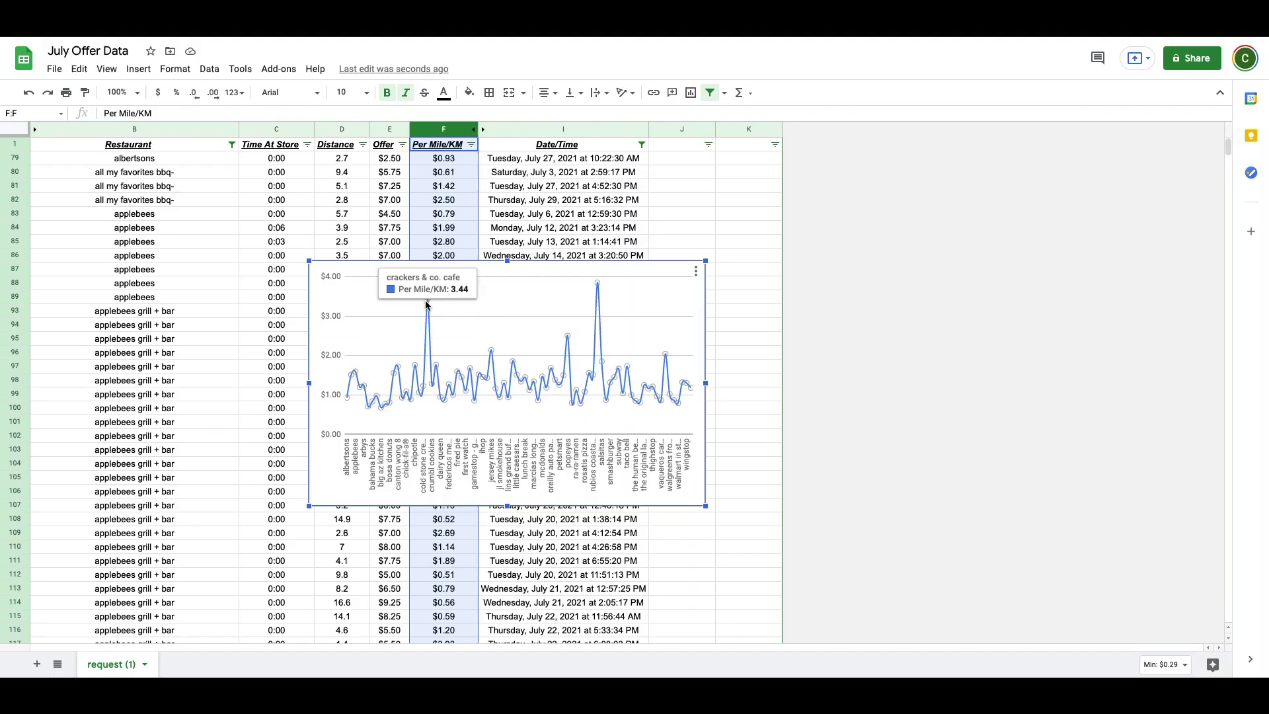
pyautogui.moveTo(598, 284)
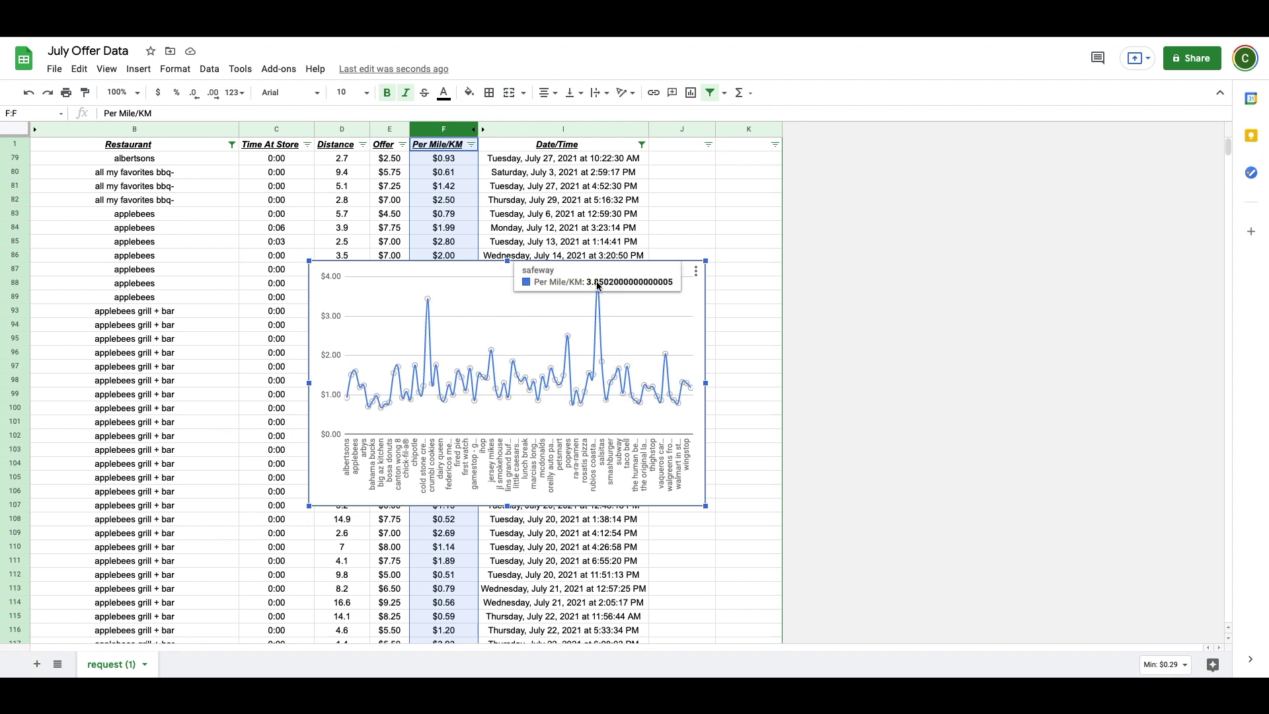
pyautogui.moveTo(397, 370)
pyautogui.moveTo(491, 355)
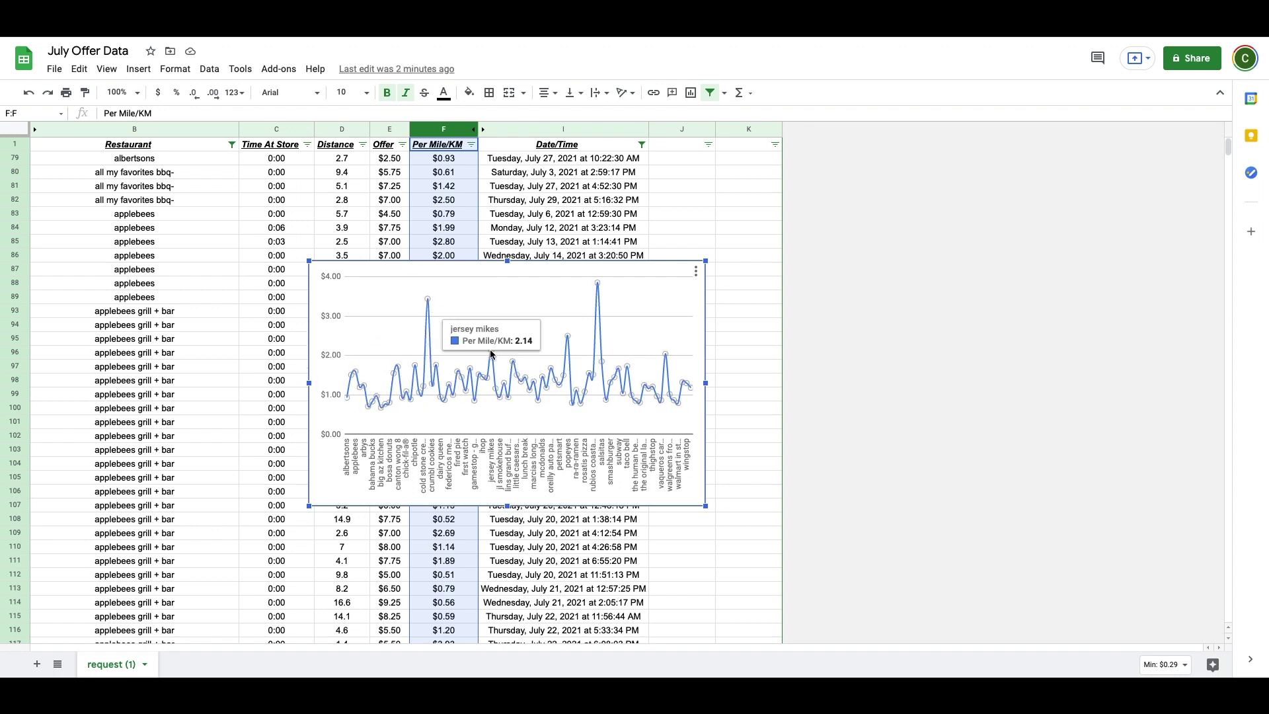
pyautogui.moveTo(525, 379)
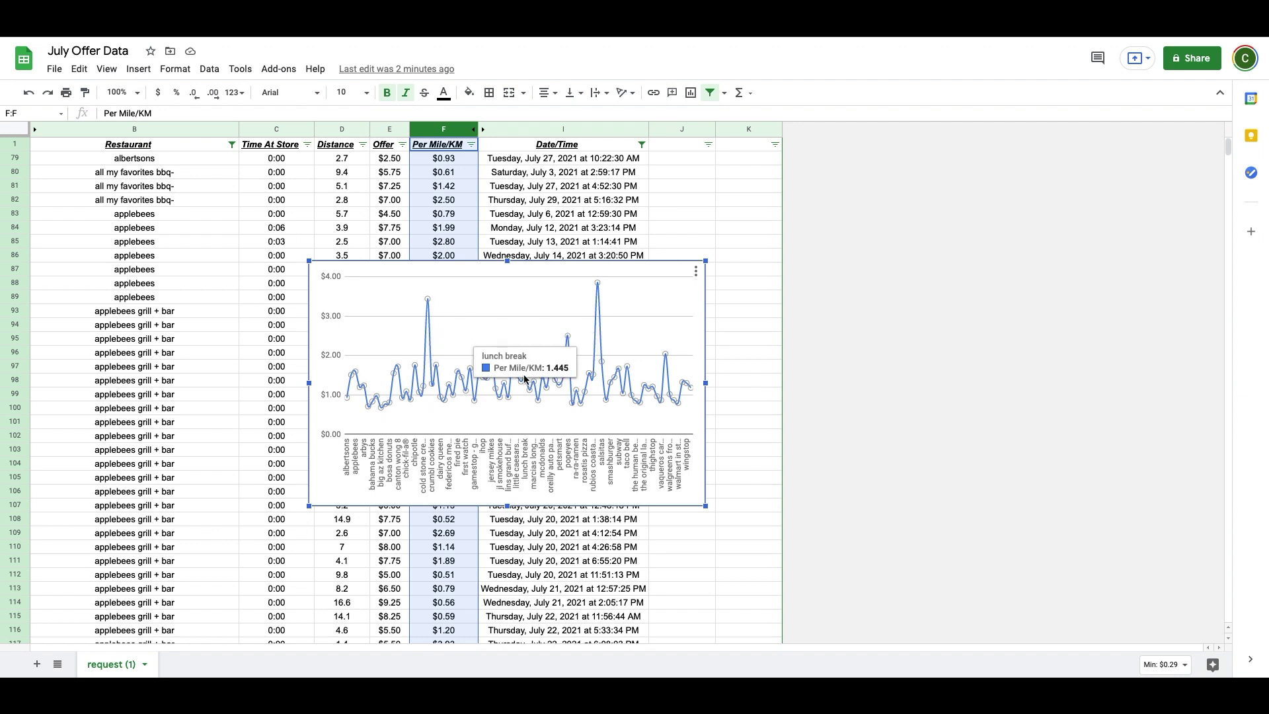
pyautogui.moveTo(569, 343)
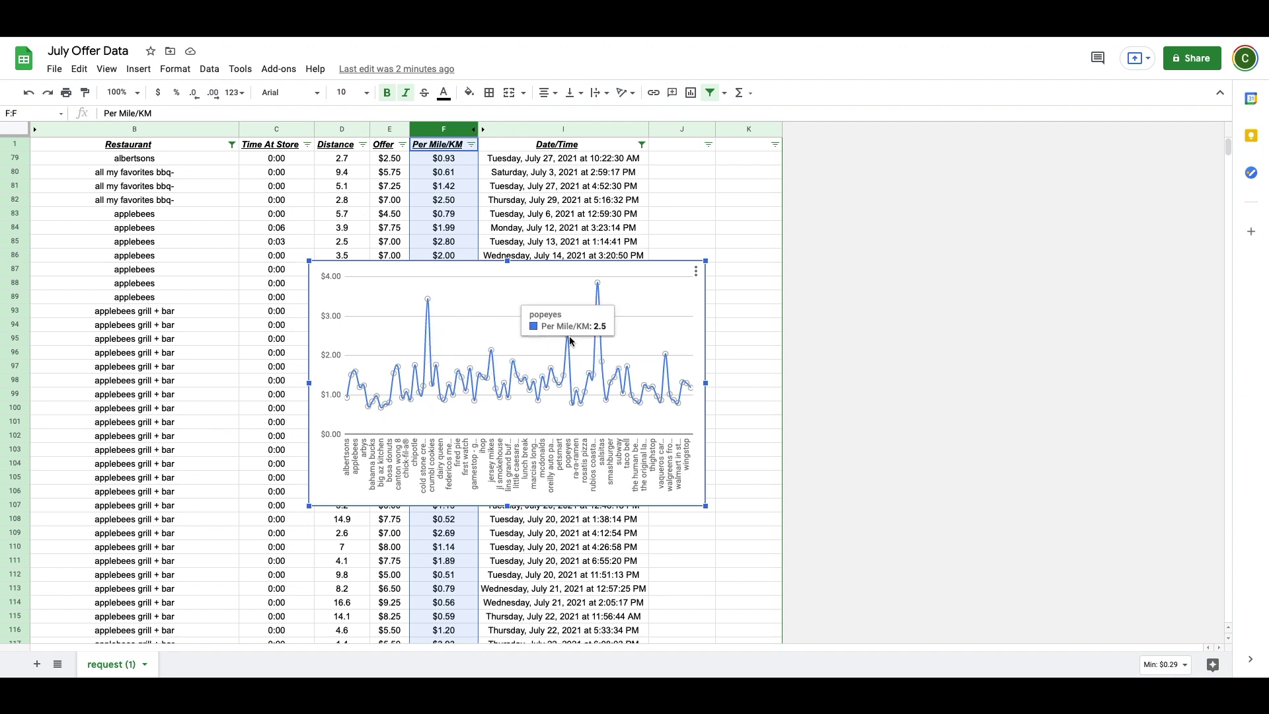
# Step: Filter the Offer column by condition to values greater than 6
pyautogui.click(387, 145)
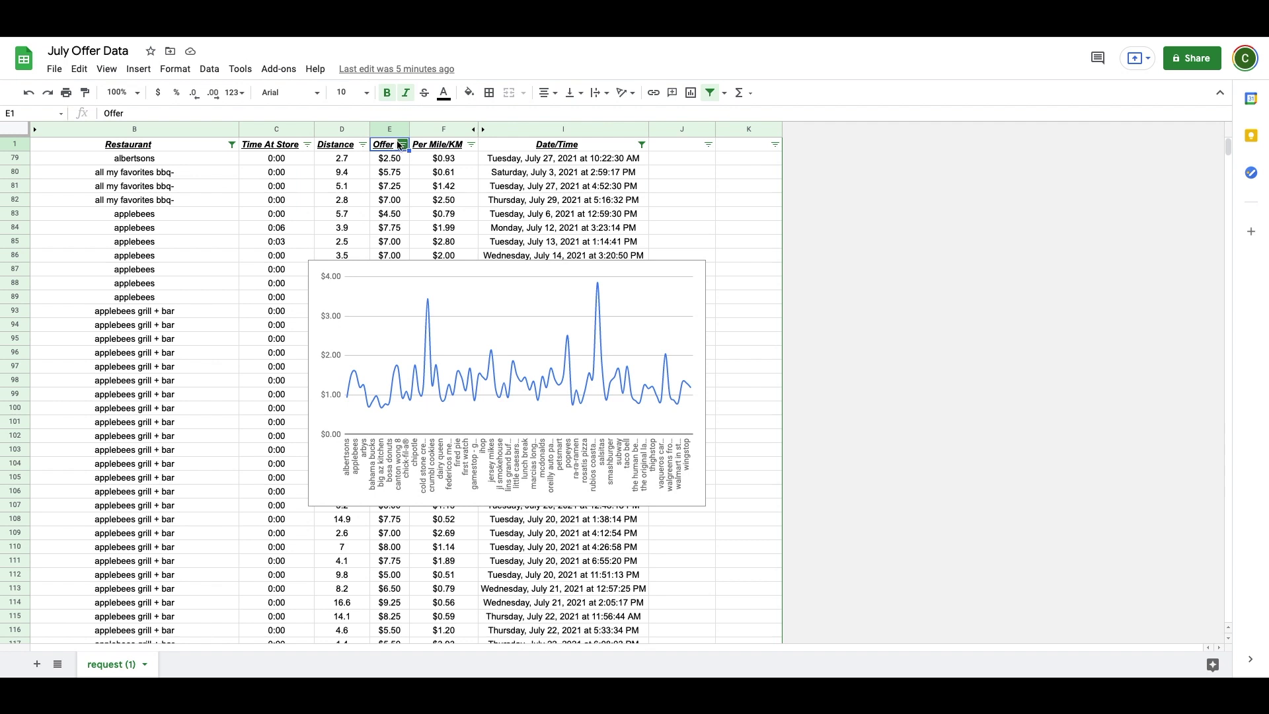
pyautogui.click(401, 145)
pyautogui.click(223, 267)
pyautogui.click(283, 292)
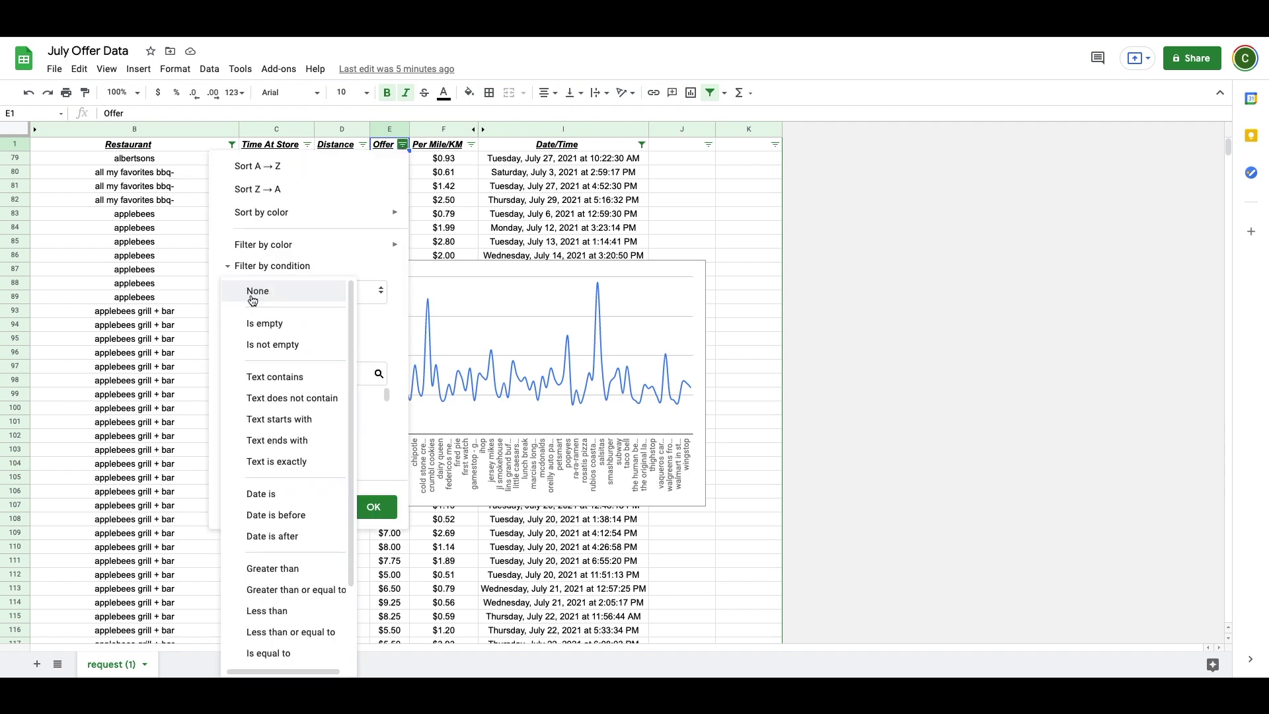
pyautogui.click(283, 577)
pyautogui.click(284, 321)
pyautogui.write('6')
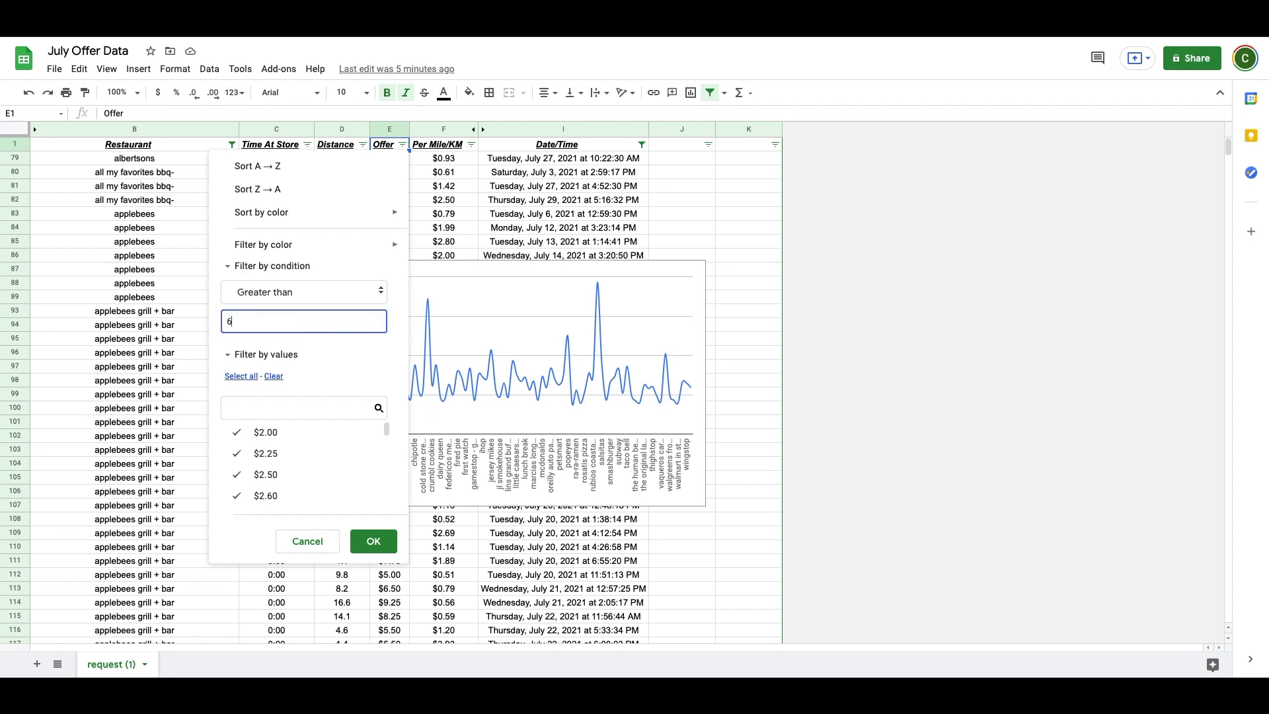
pyautogui.click(373, 542)
# Step: Examine the Per Mile/KM averages of individual restaurants on the filtered chart
pyautogui.click(361, 303)
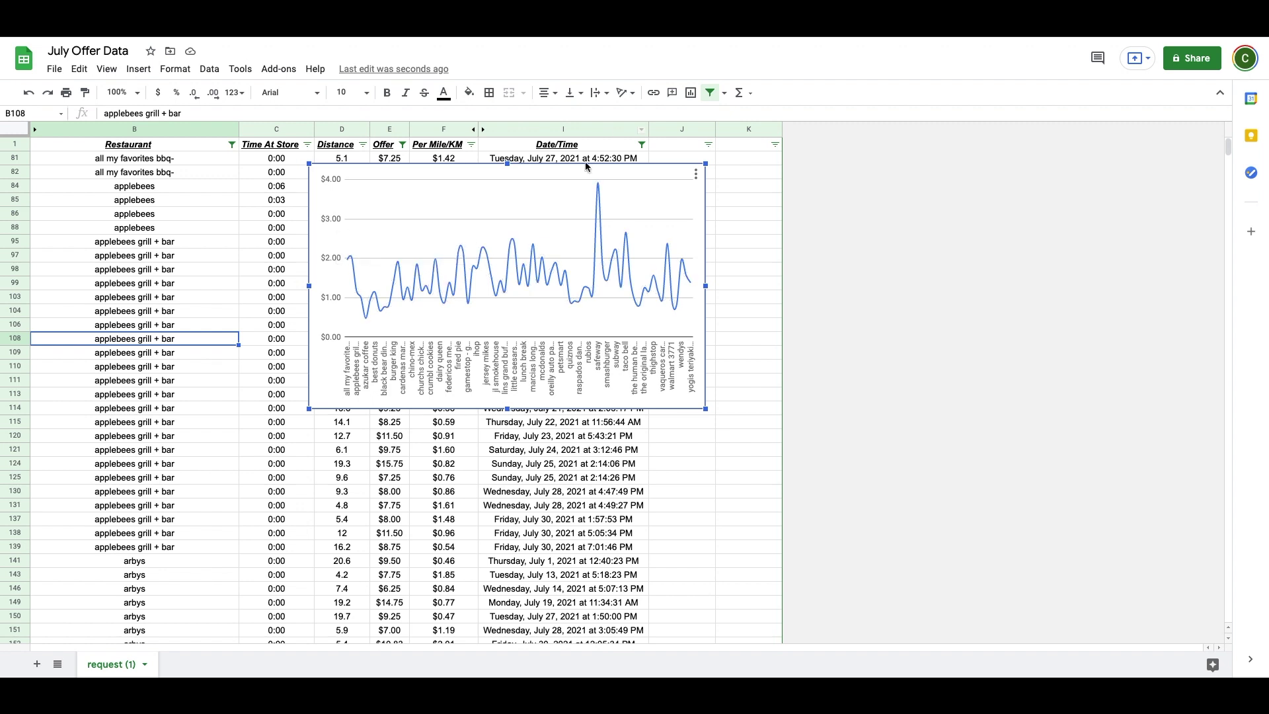
pyautogui.moveTo(628, 236)
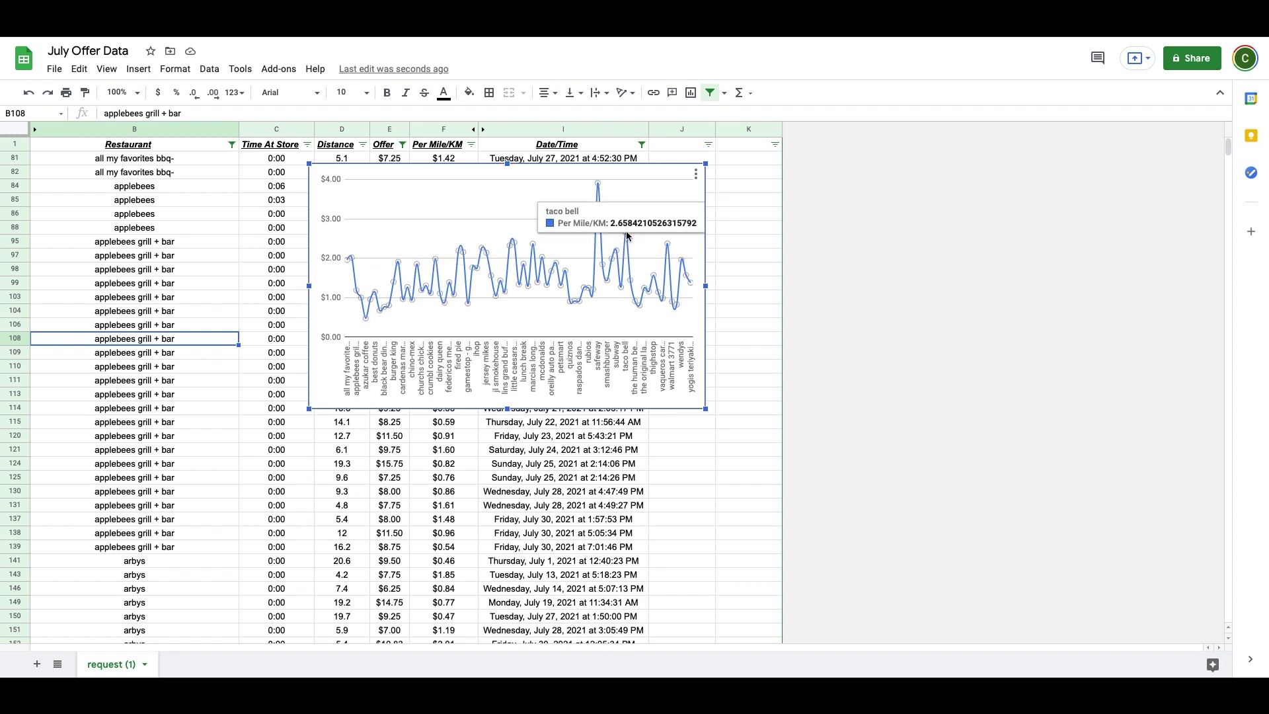
pyautogui.moveTo(460, 252)
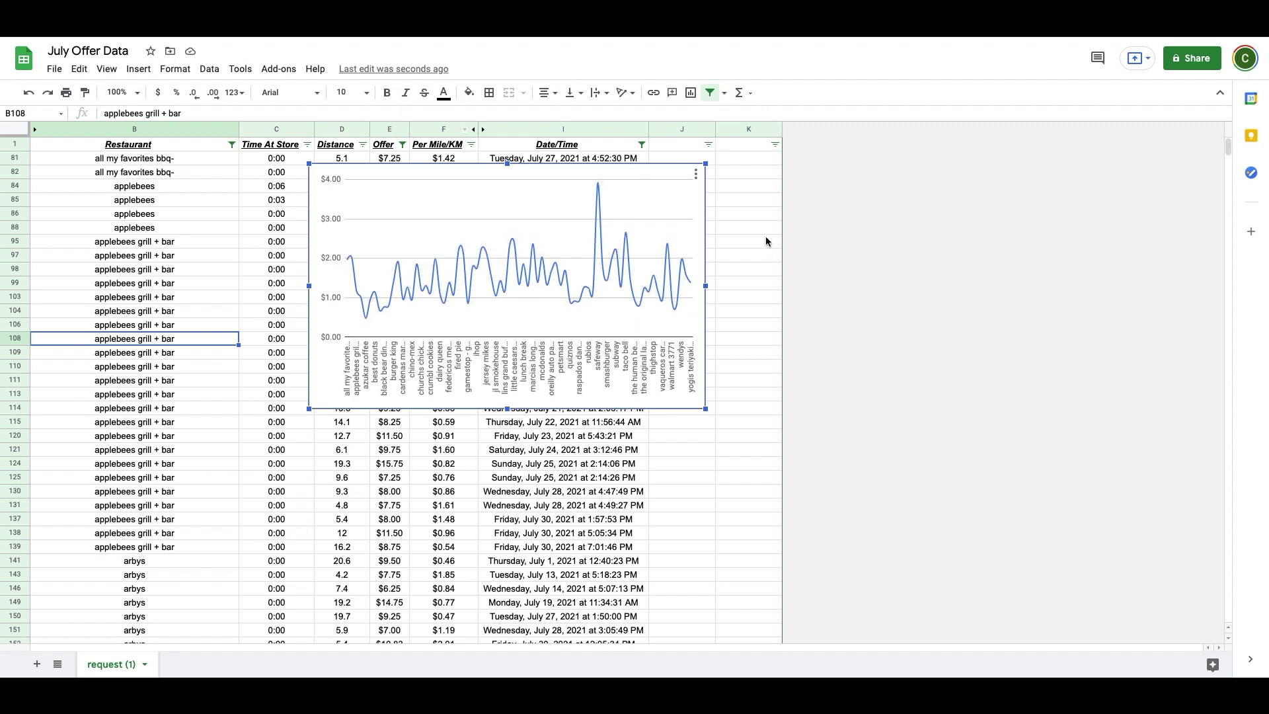
pyautogui.moveTo(352, 264)
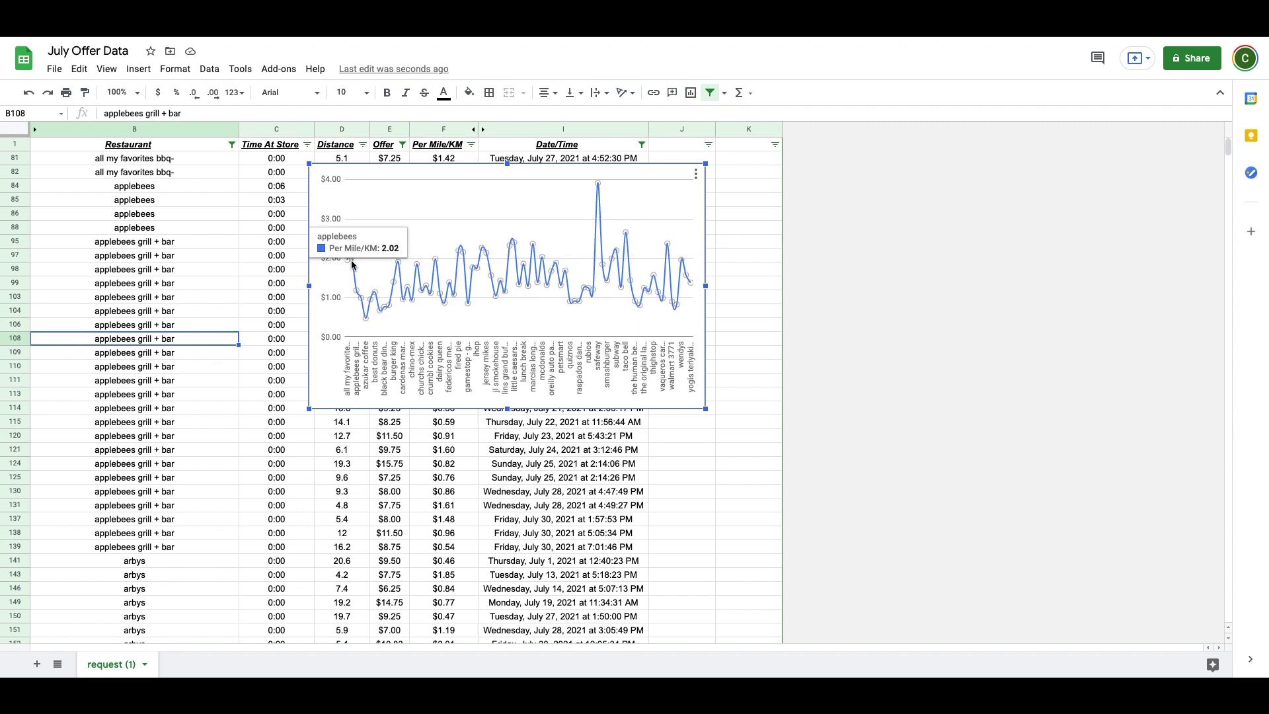
# Step: Remove the Per Mile/KM range F1:F10857 from the chart, keeping only B1:B10857
pyautogui.click(696, 175)
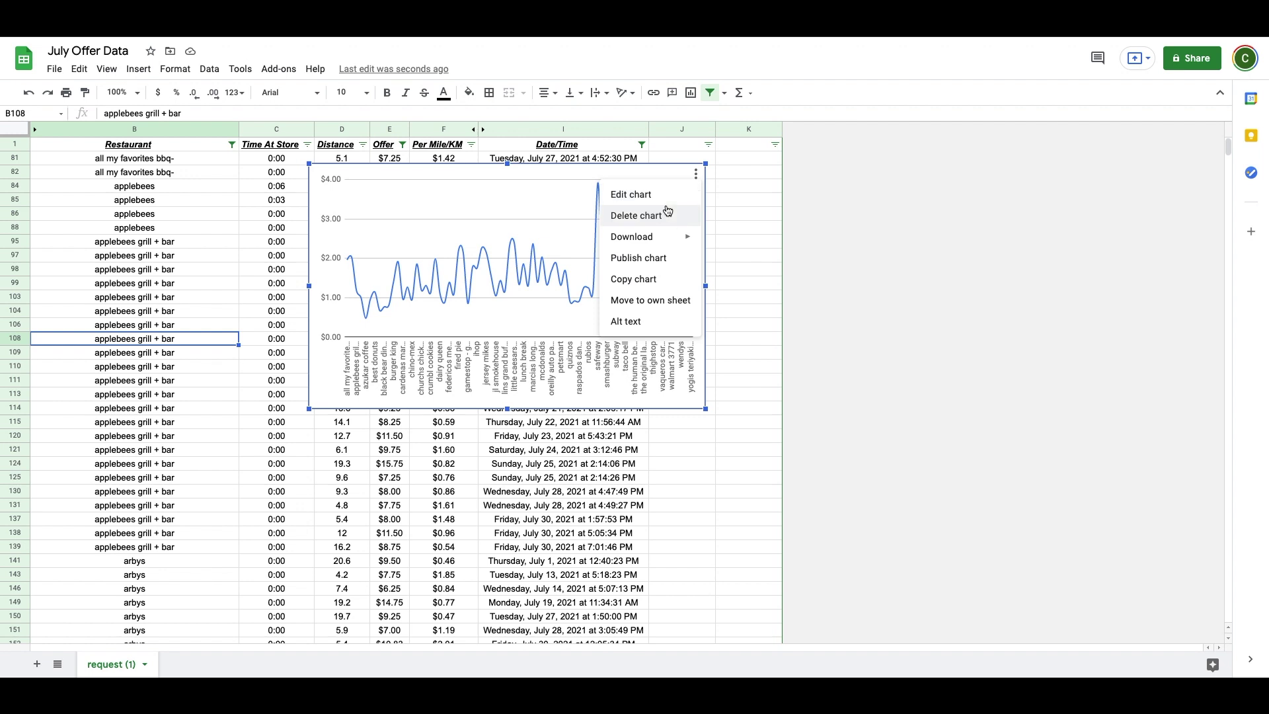
pyautogui.click(668, 196)
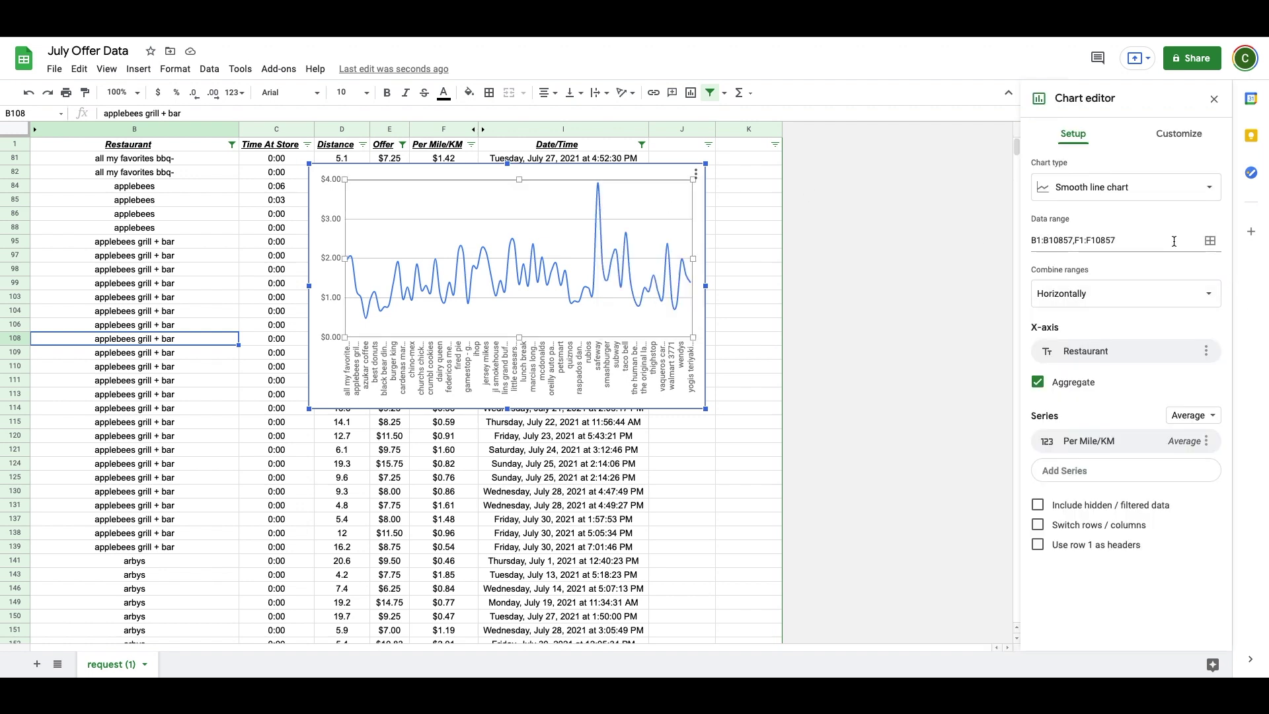
pyautogui.click(1203, 242)
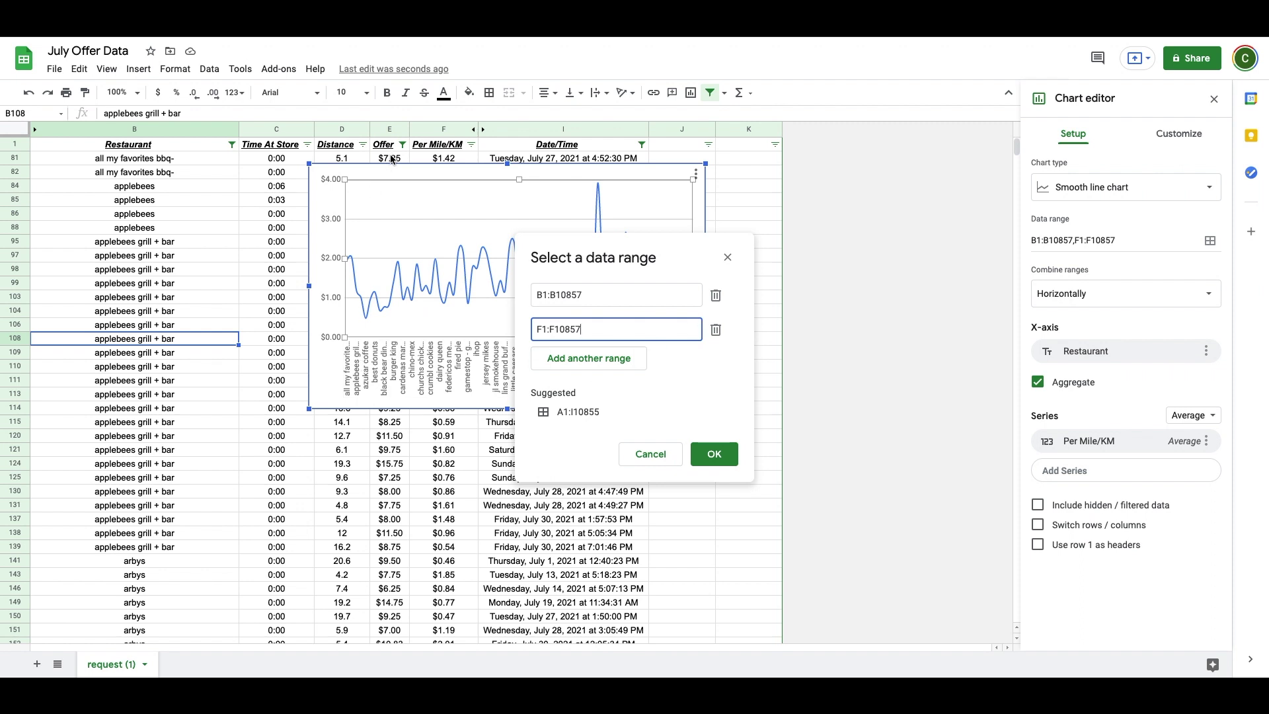
pyautogui.click(717, 332)
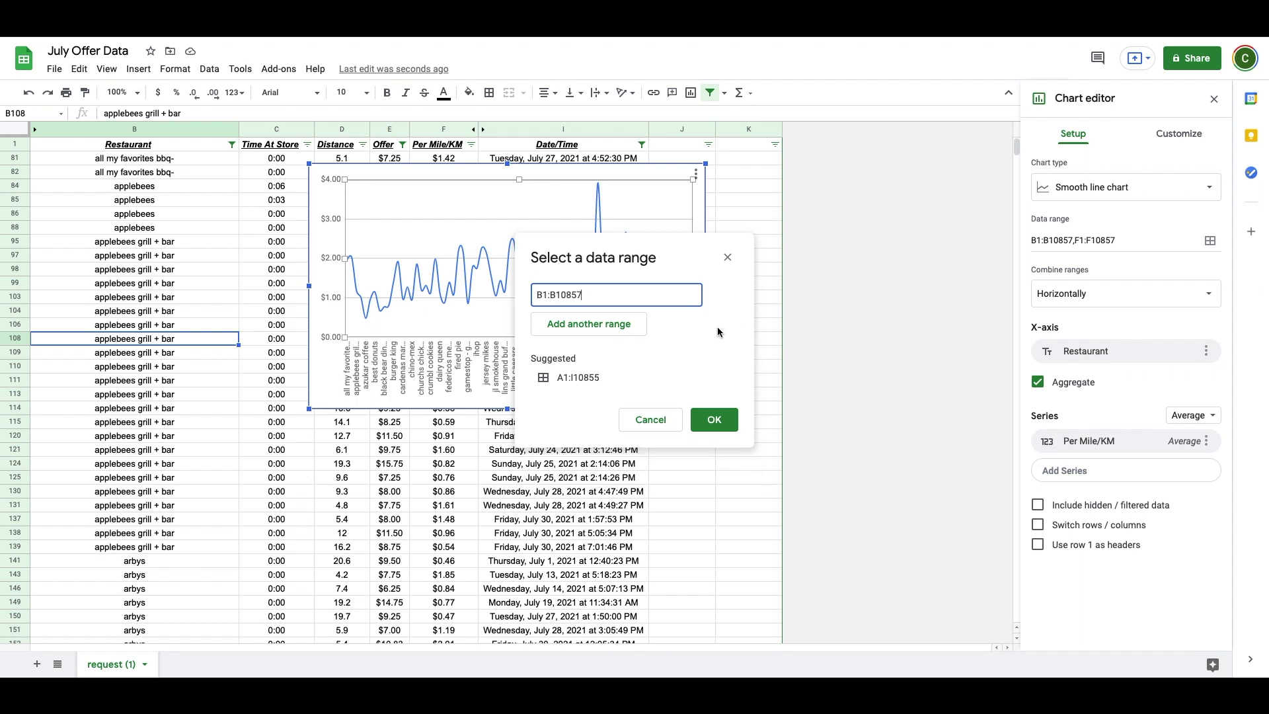
pyautogui.click(715, 420)
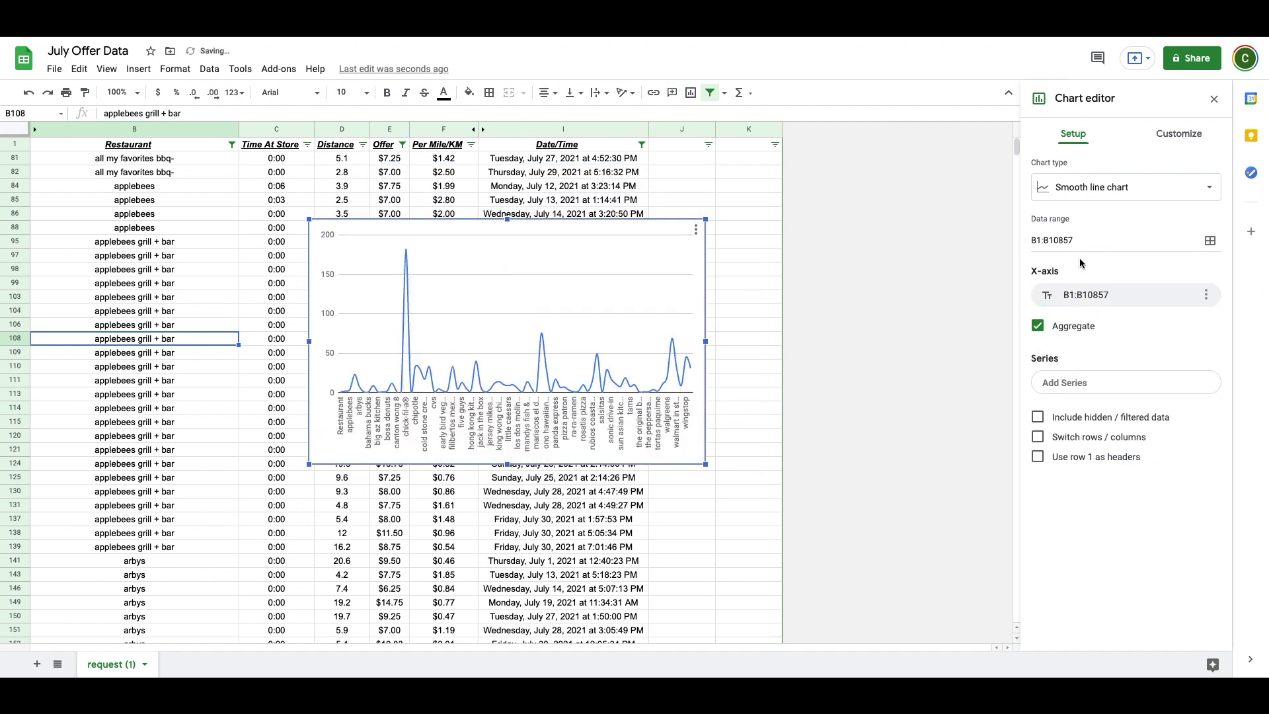
# Step: Change the restaurant chart to a pie chart and close the chart editor
pyautogui.click(1078, 190)
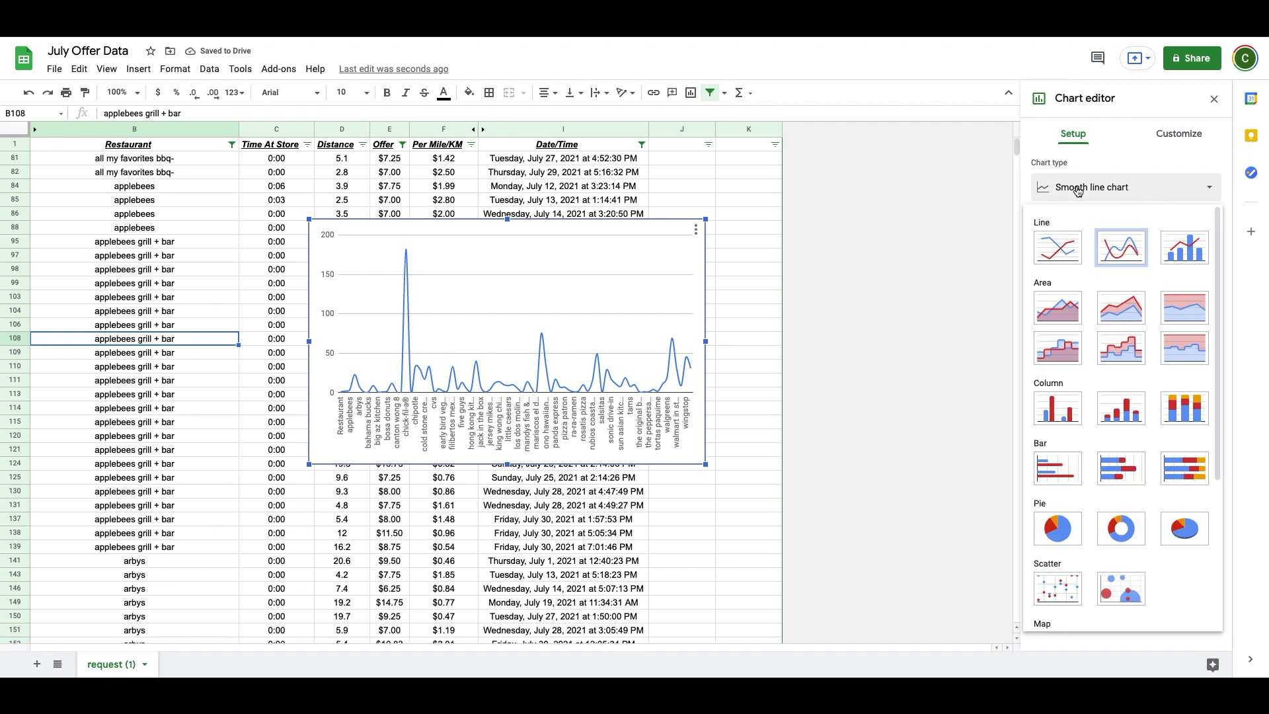
pyautogui.click(1058, 529)
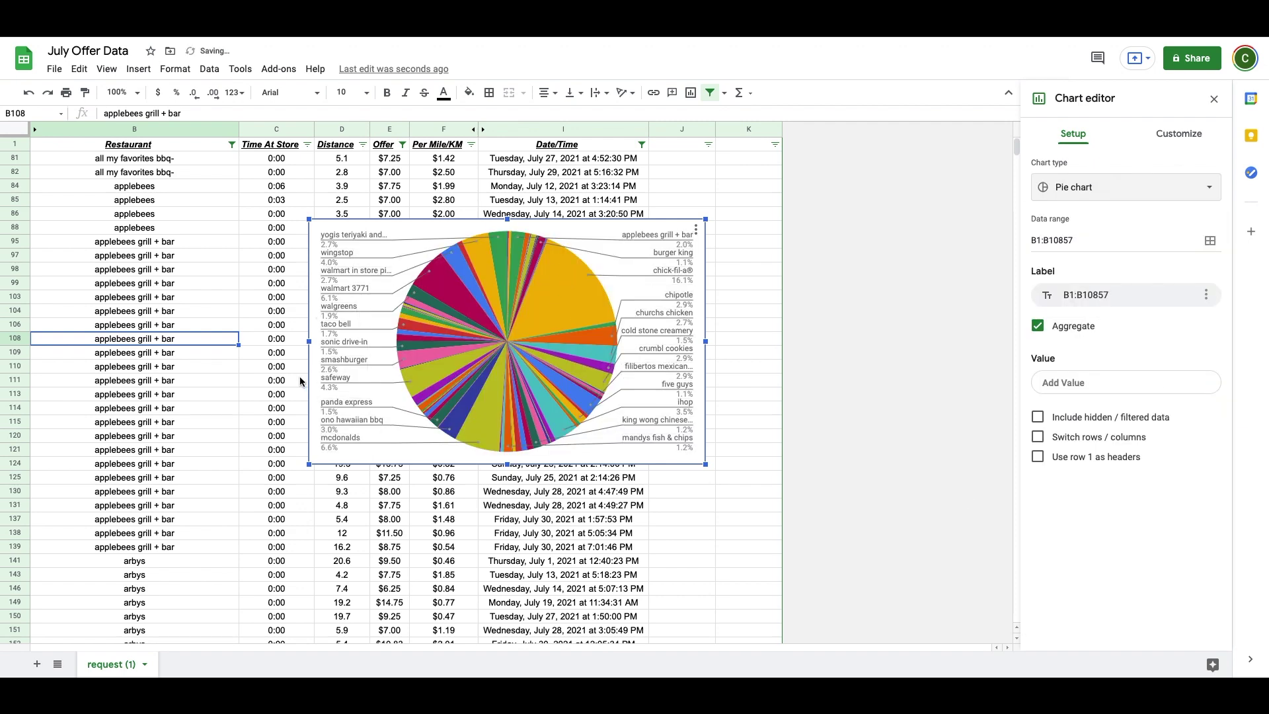
pyautogui.click(1212, 100)
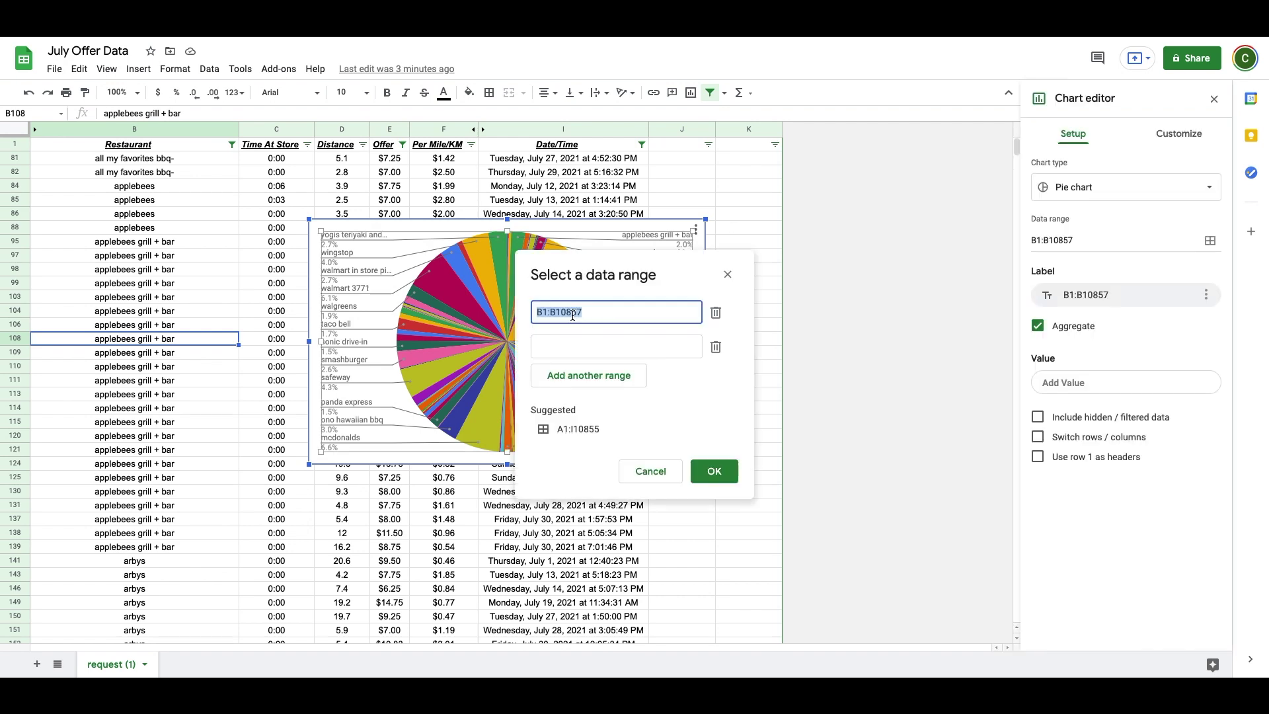
# Step: Add the Per Mile/KM range F1:F10857 as a second data range of the restaurant chart
pyautogui.write('F1:F10857')
pyautogui.click(714, 470)
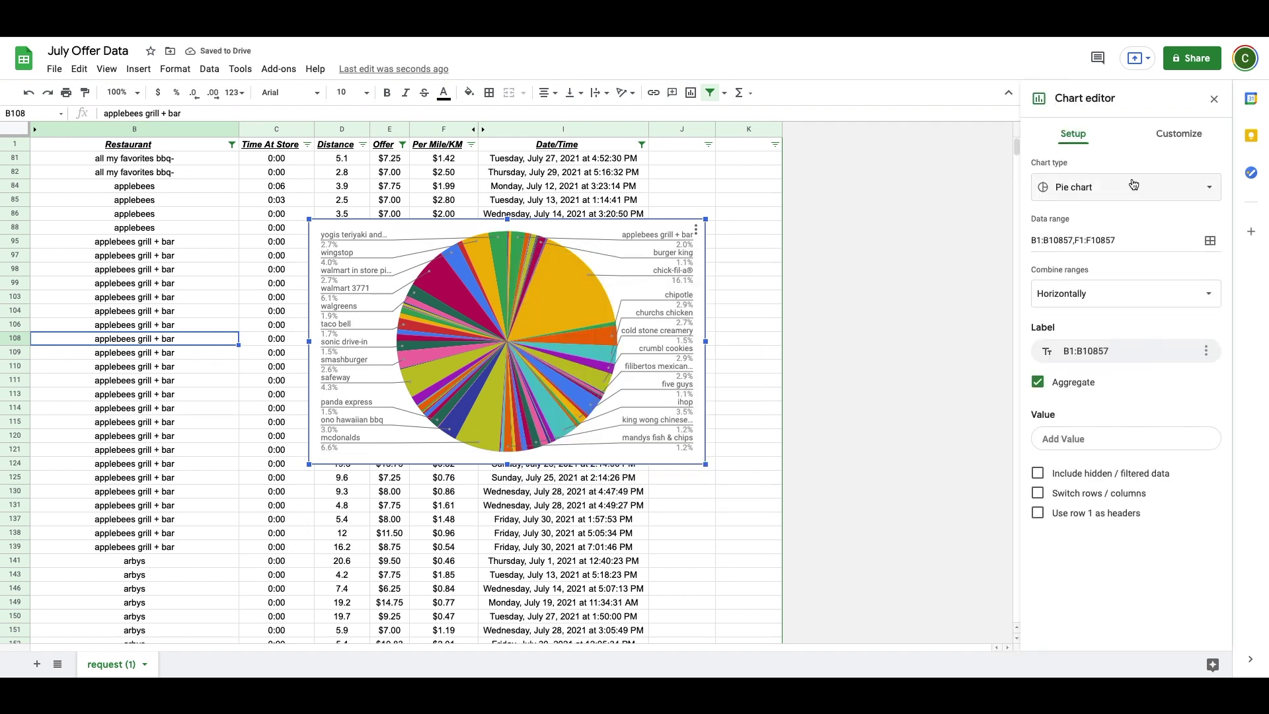
# Step: Change the chart to a smooth line chart and set its second data range to E1:E10857
pyautogui.click(1211, 240)
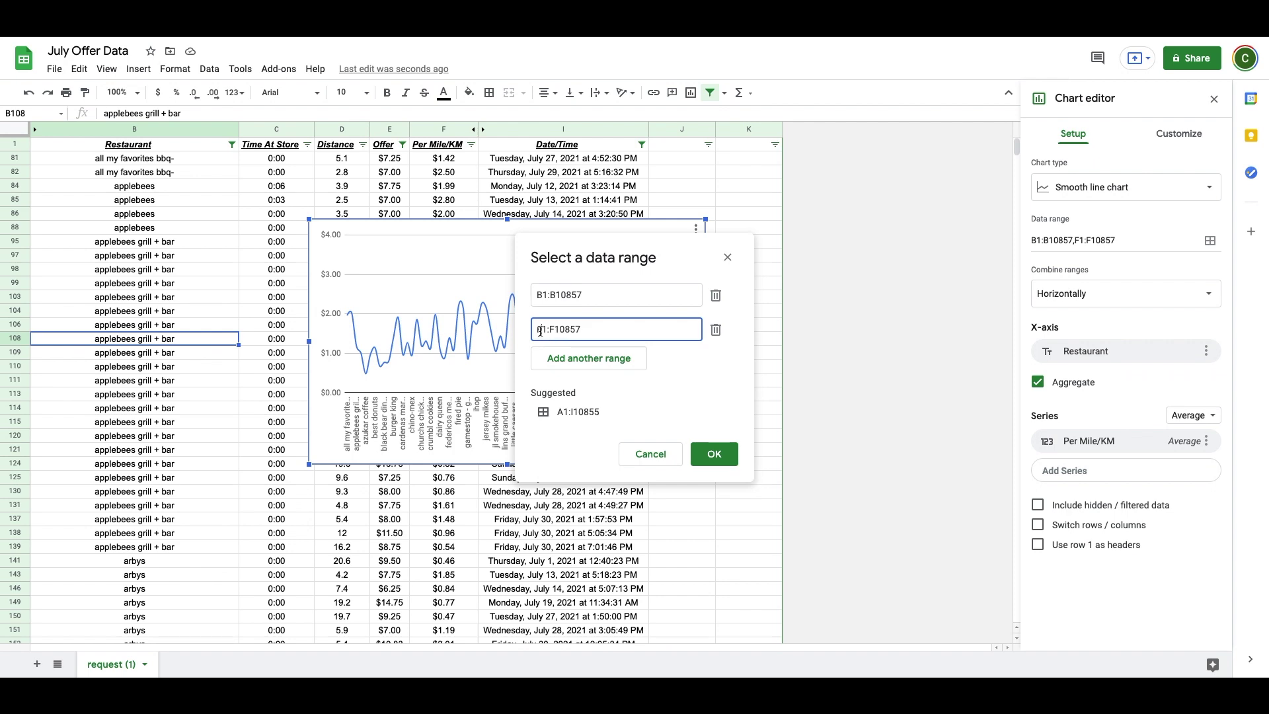
pyautogui.press('Return')
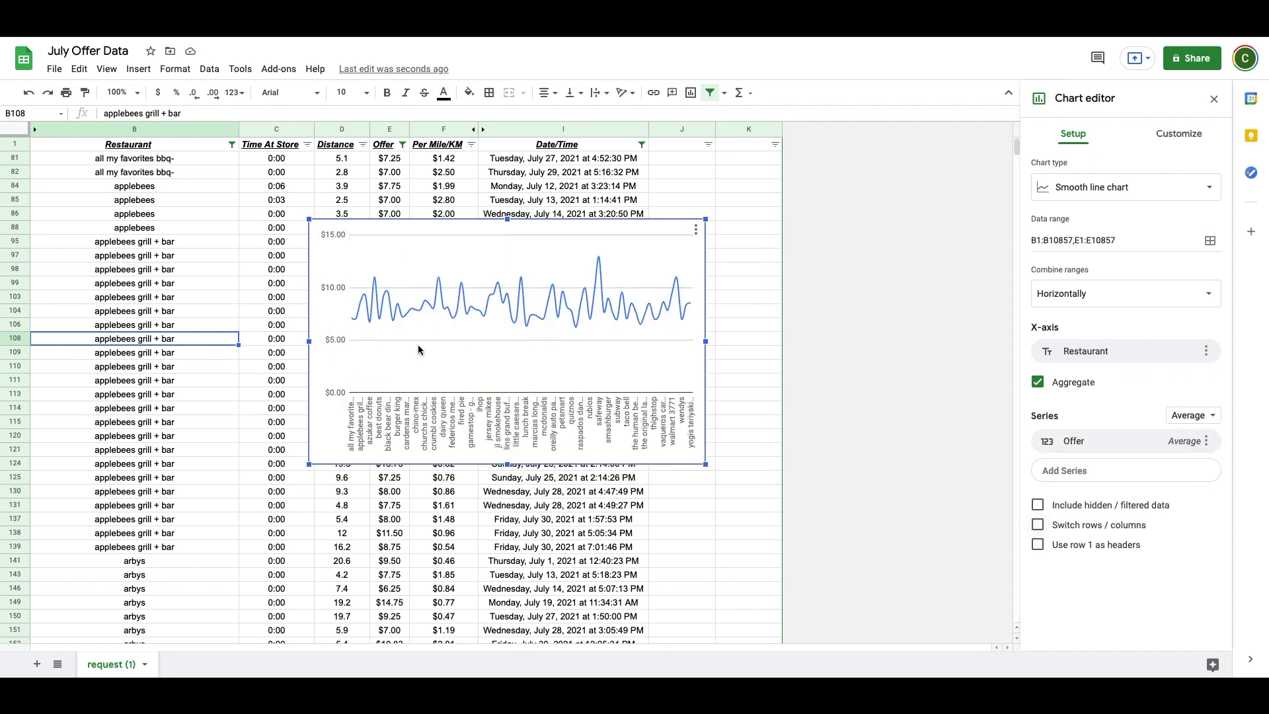
pyautogui.press('Escape')
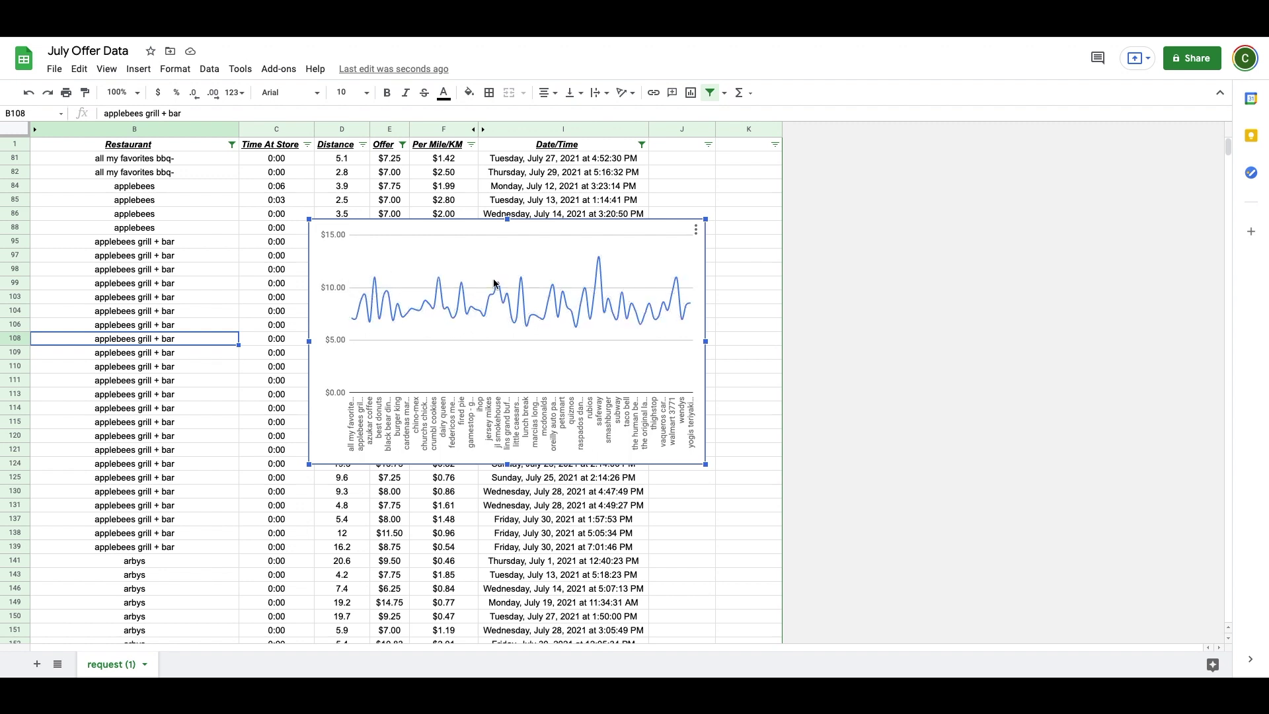
# Step: Check the average offers at the line chart's peaks and move the chart clear of the Distance column
pyautogui.moveTo(598, 262)
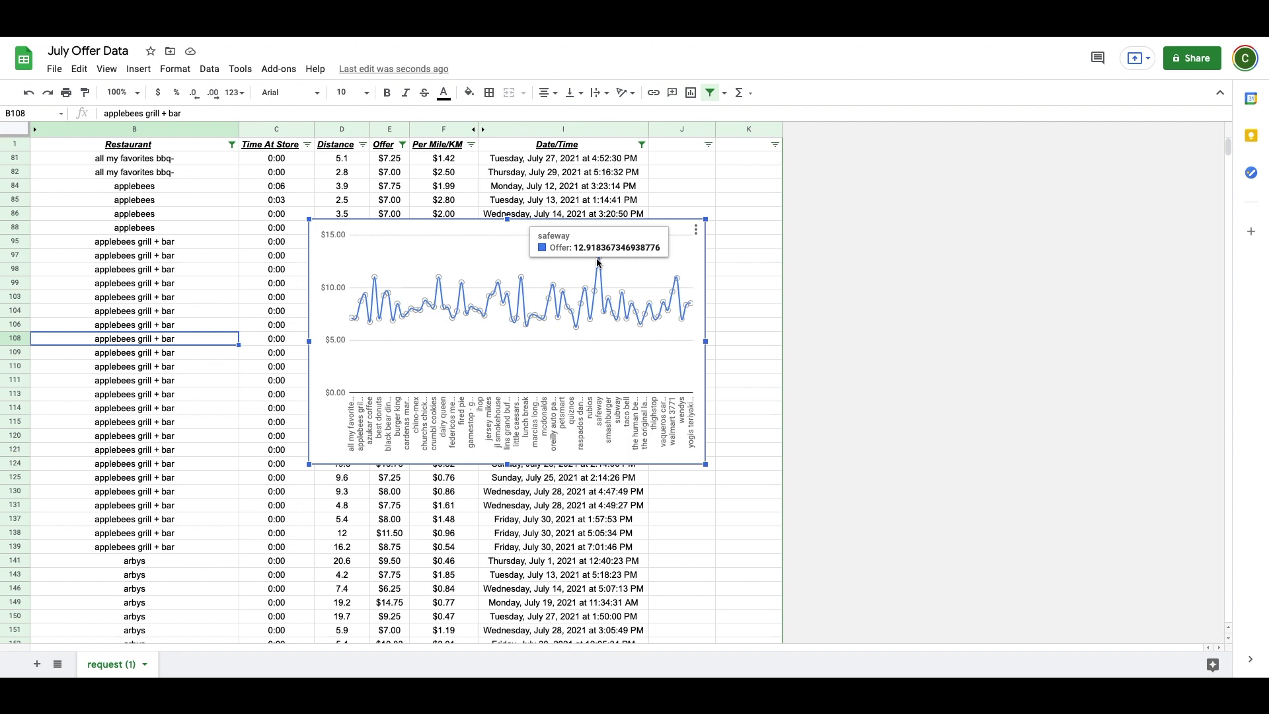
pyautogui.moveTo(563, 296)
pyautogui.moveTo(520, 284)
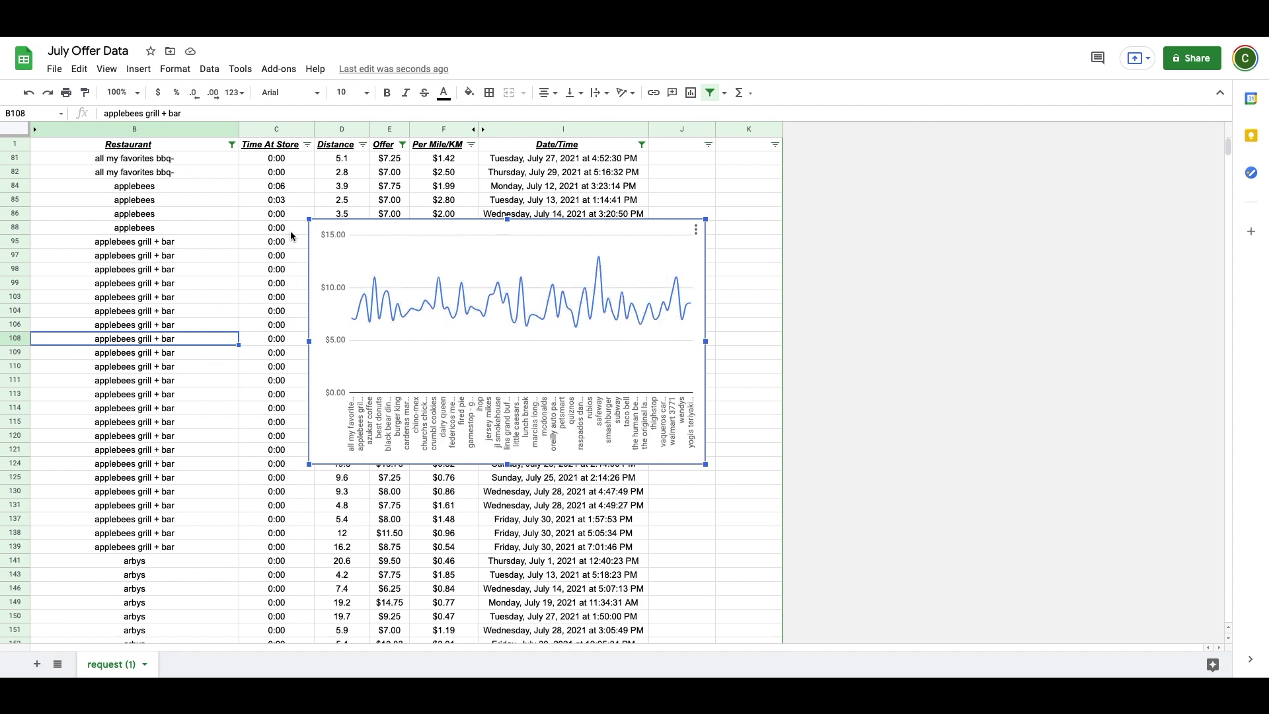
pyautogui.moveTo(437, 299); pyautogui.dragTo(514, 259)
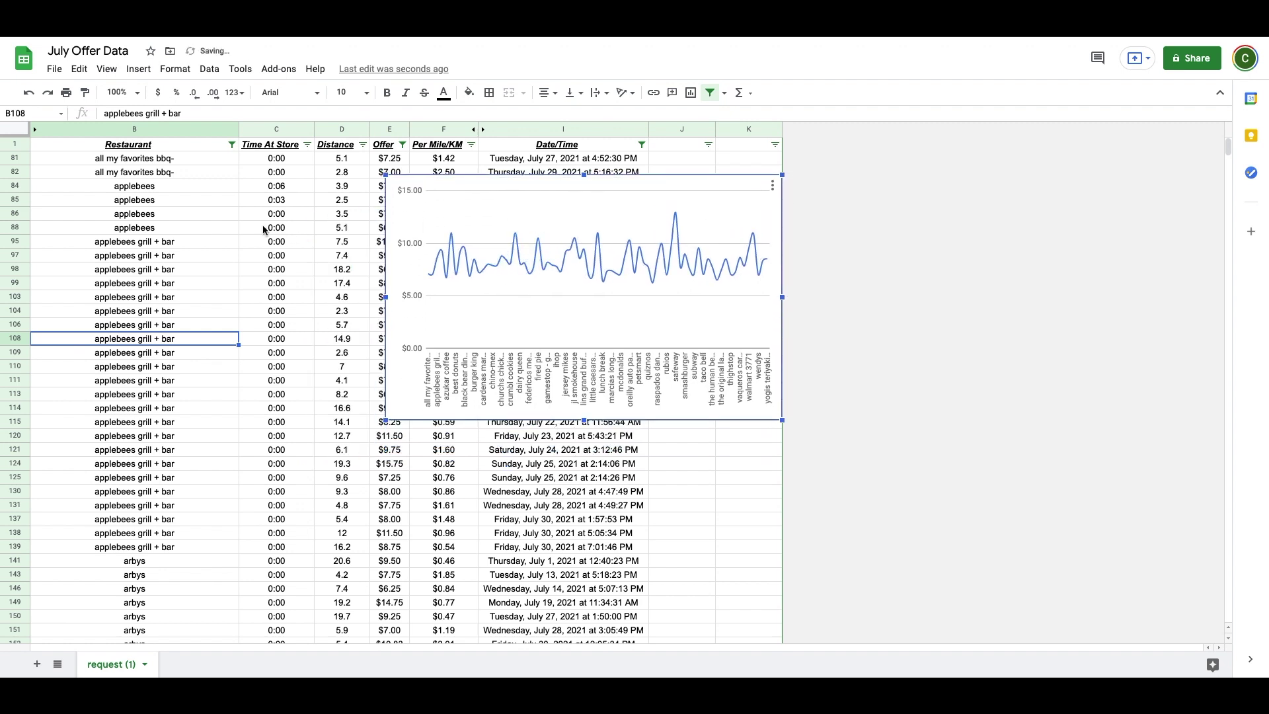
# Step: Add a conditional formatting rule to the Per Mile/KM column that highlights values greater than 1.75 in the default green style
pyautogui.scroll(-3, 142, 275)
pyautogui.scroll(-12, 143, 272)
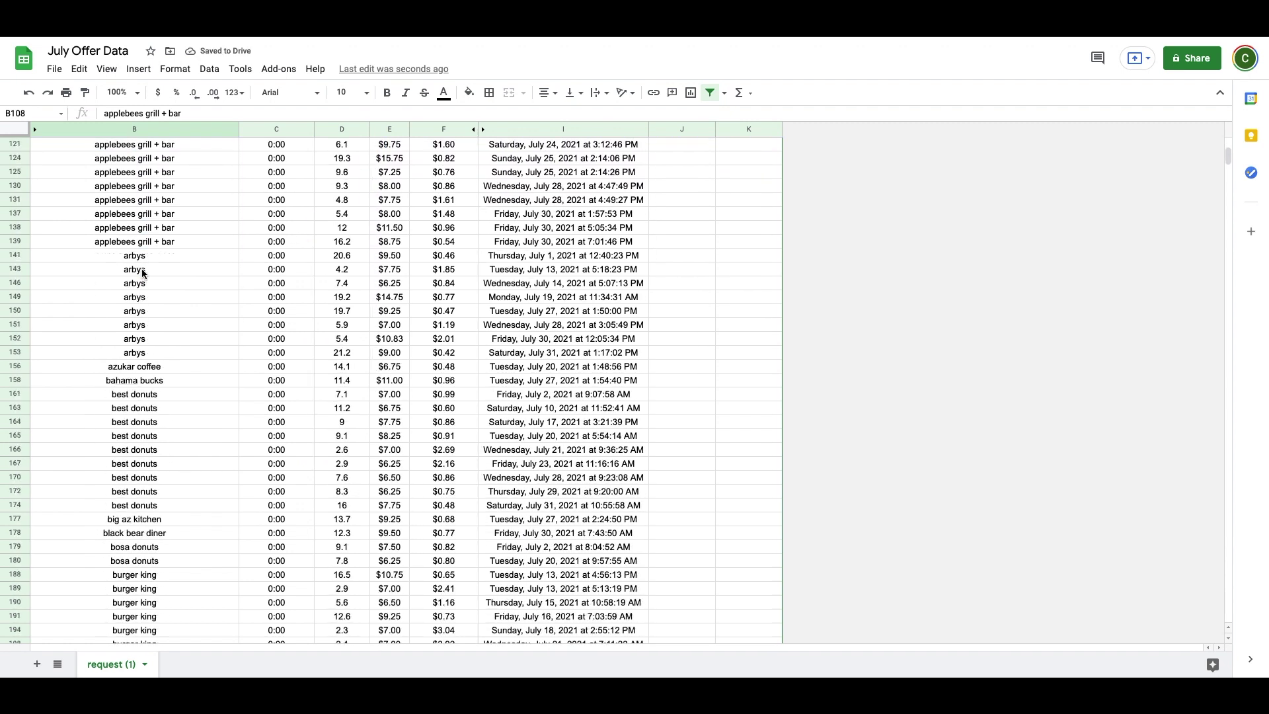
pyautogui.scroll(-10, 142, 272)
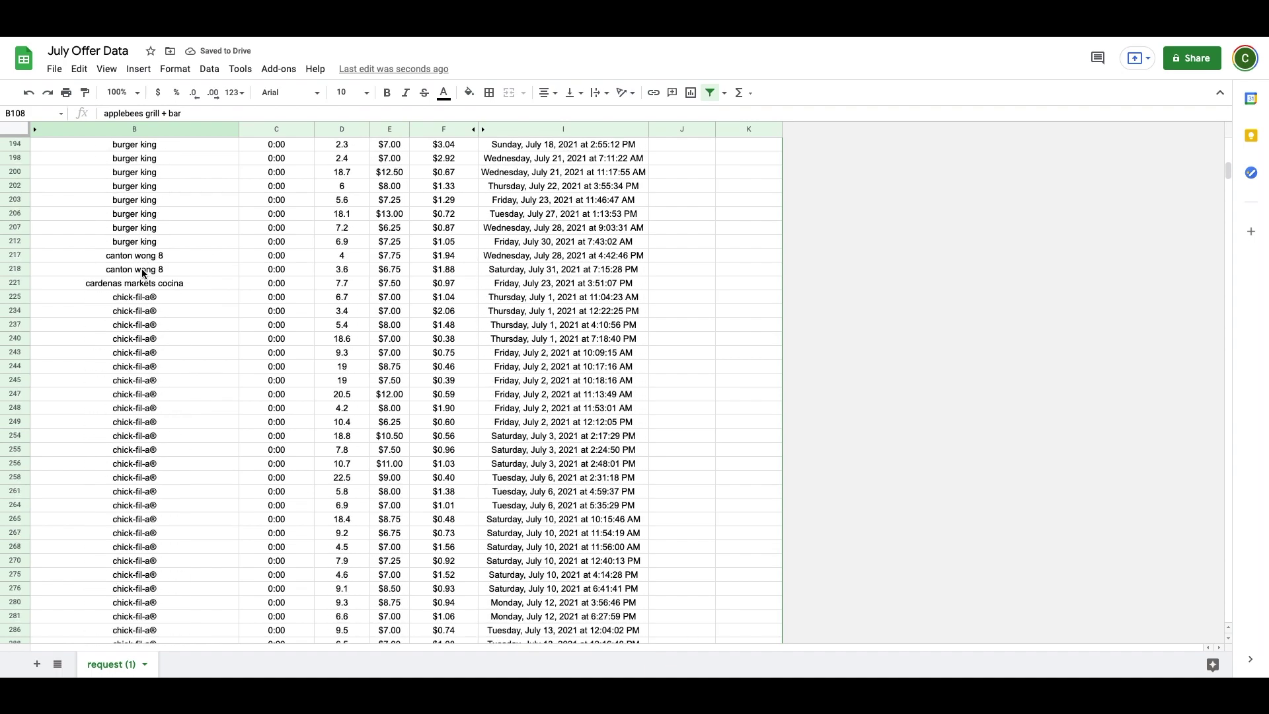
pyautogui.scroll(-20, 142, 272)
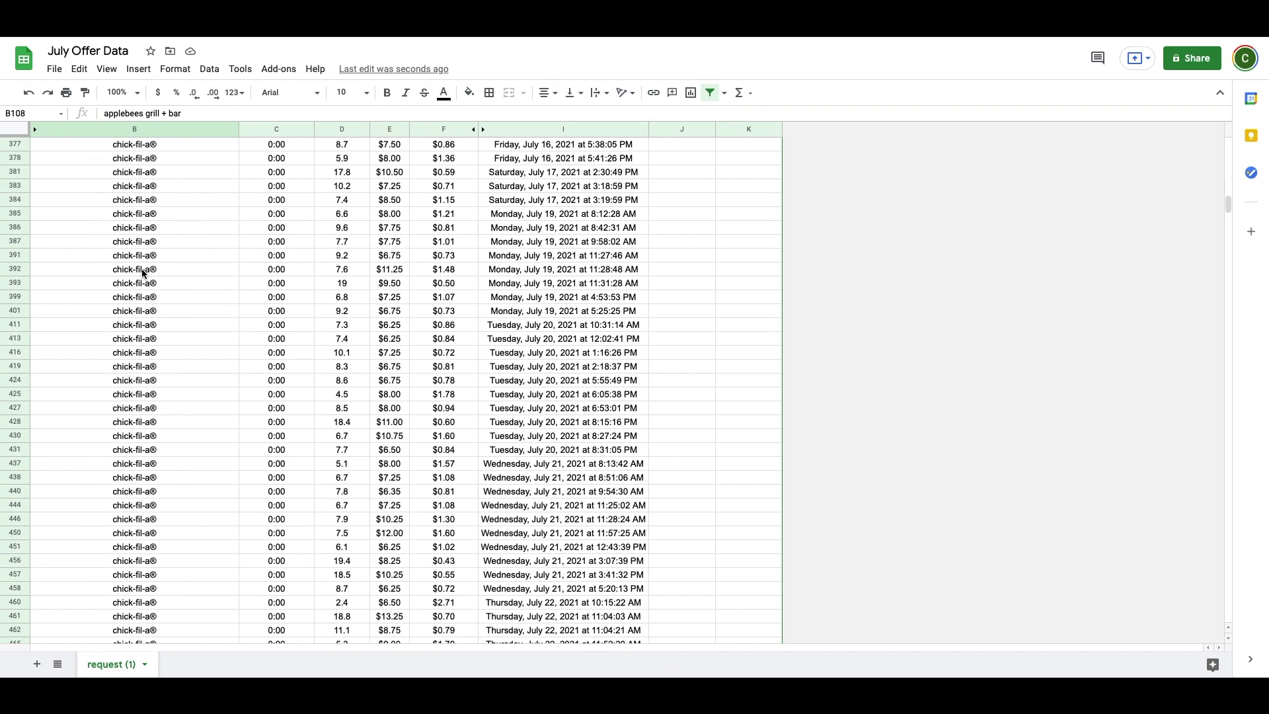
pyautogui.scroll(-8, 142, 269)
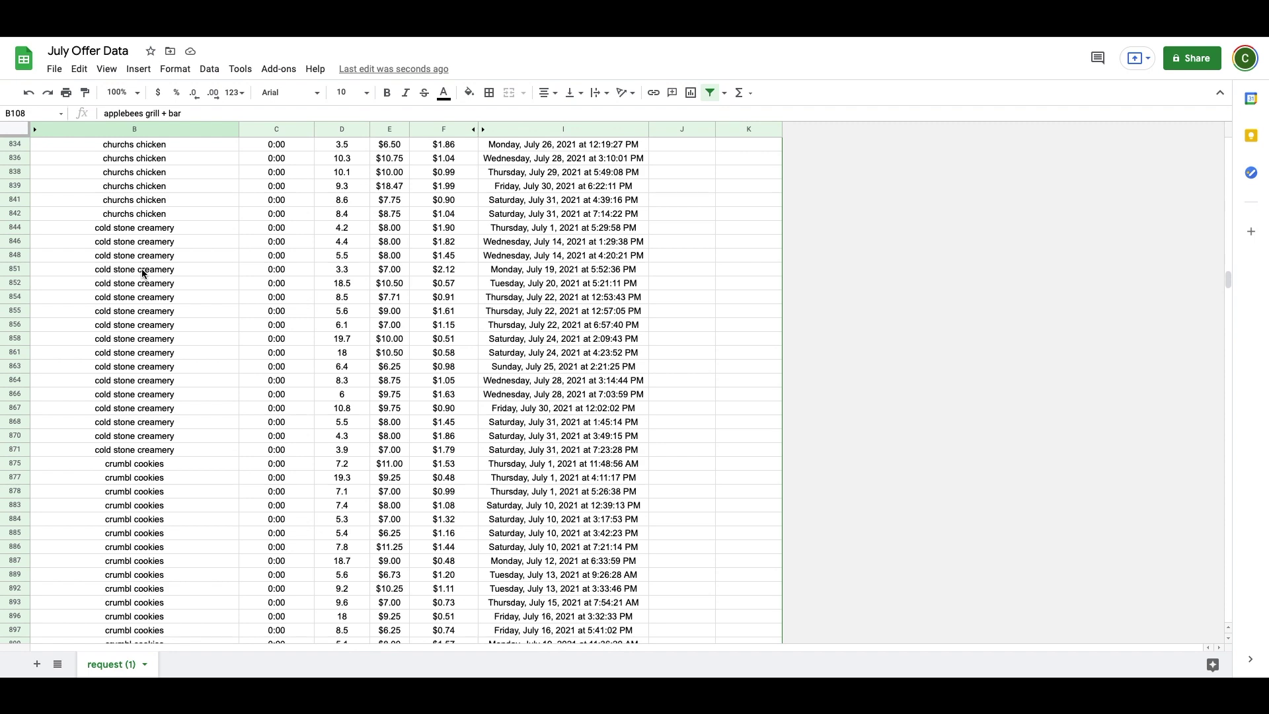
pyautogui.scroll(5, 142, 268)
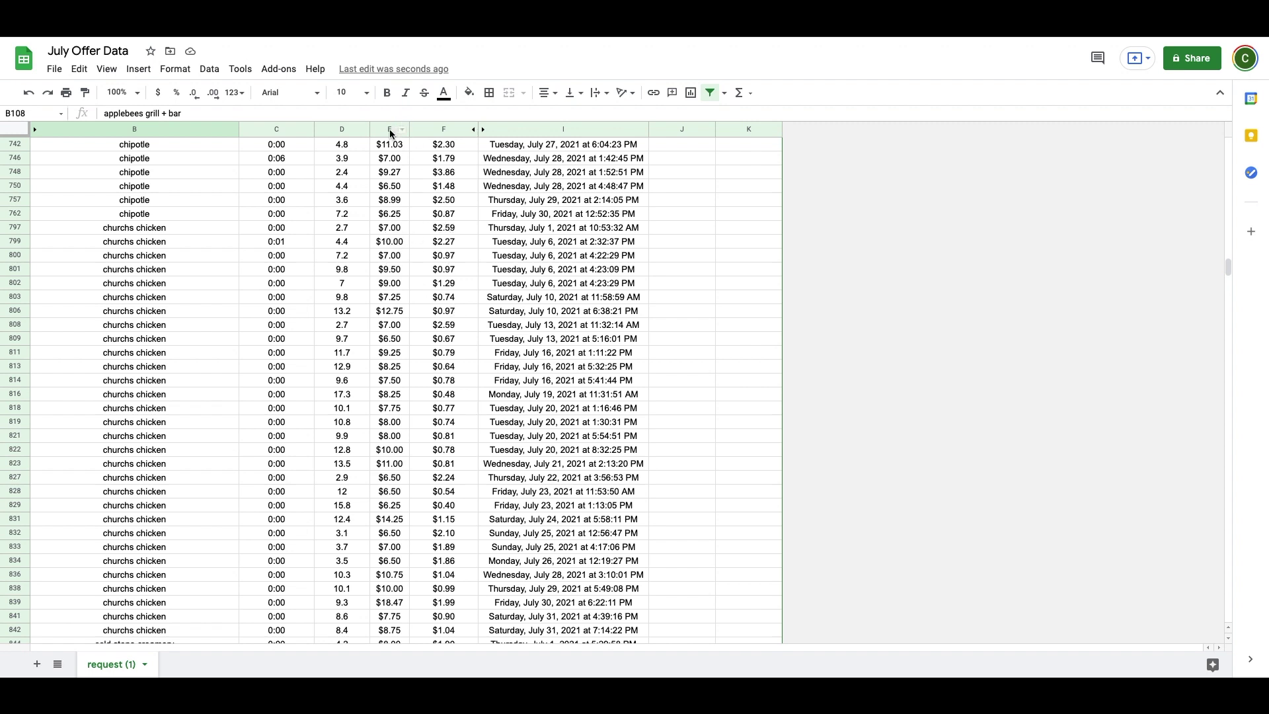
pyautogui.click(446, 130)
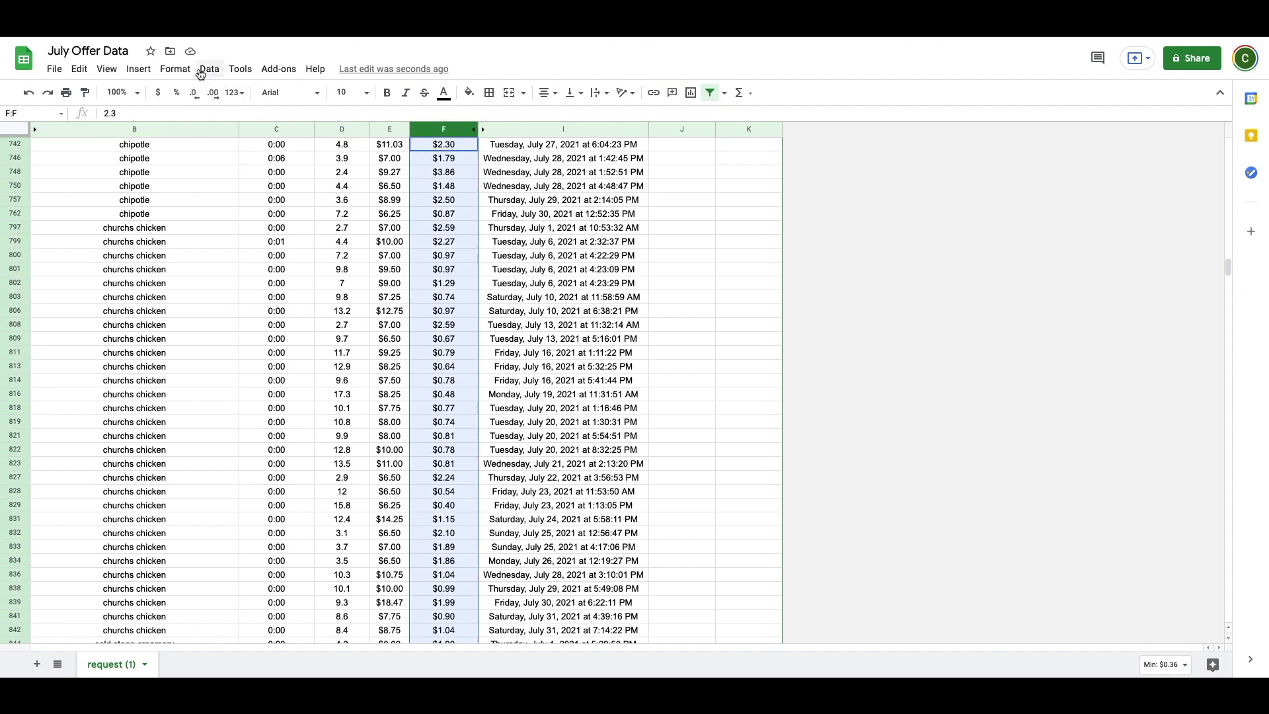
pyautogui.click(179, 71)
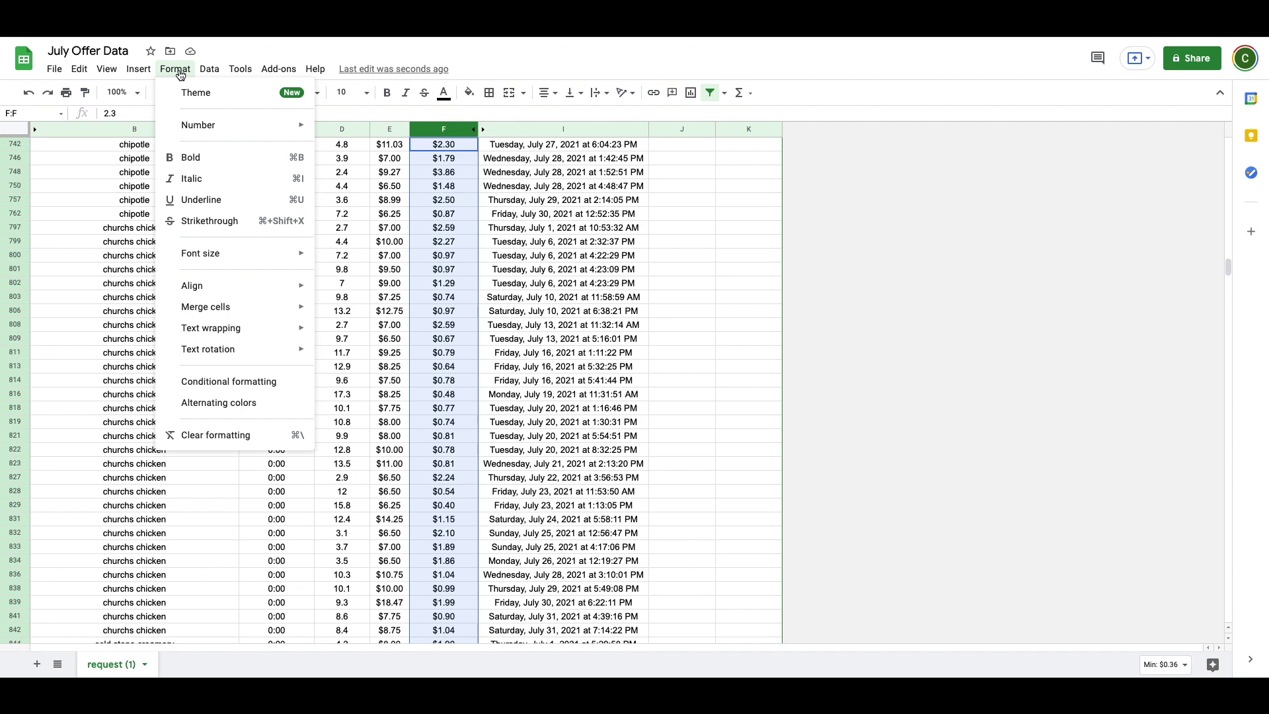
pyautogui.click(263, 381)
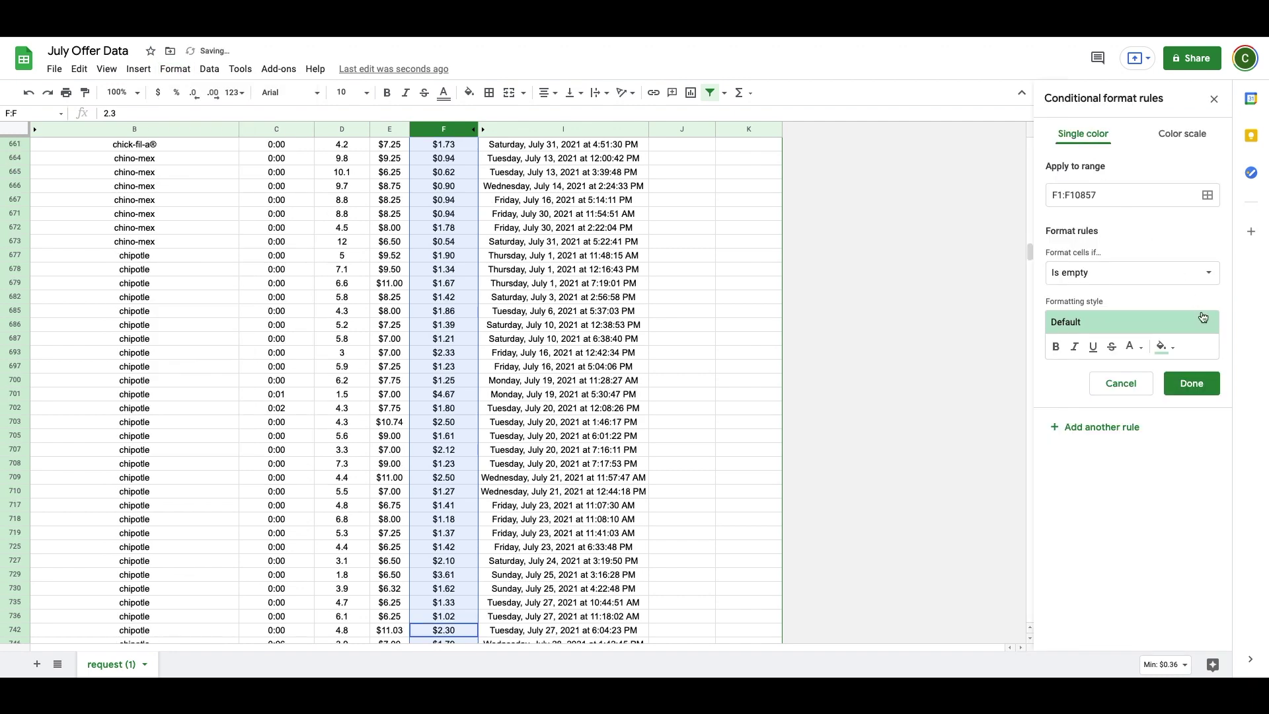
pyautogui.click(1131, 276)
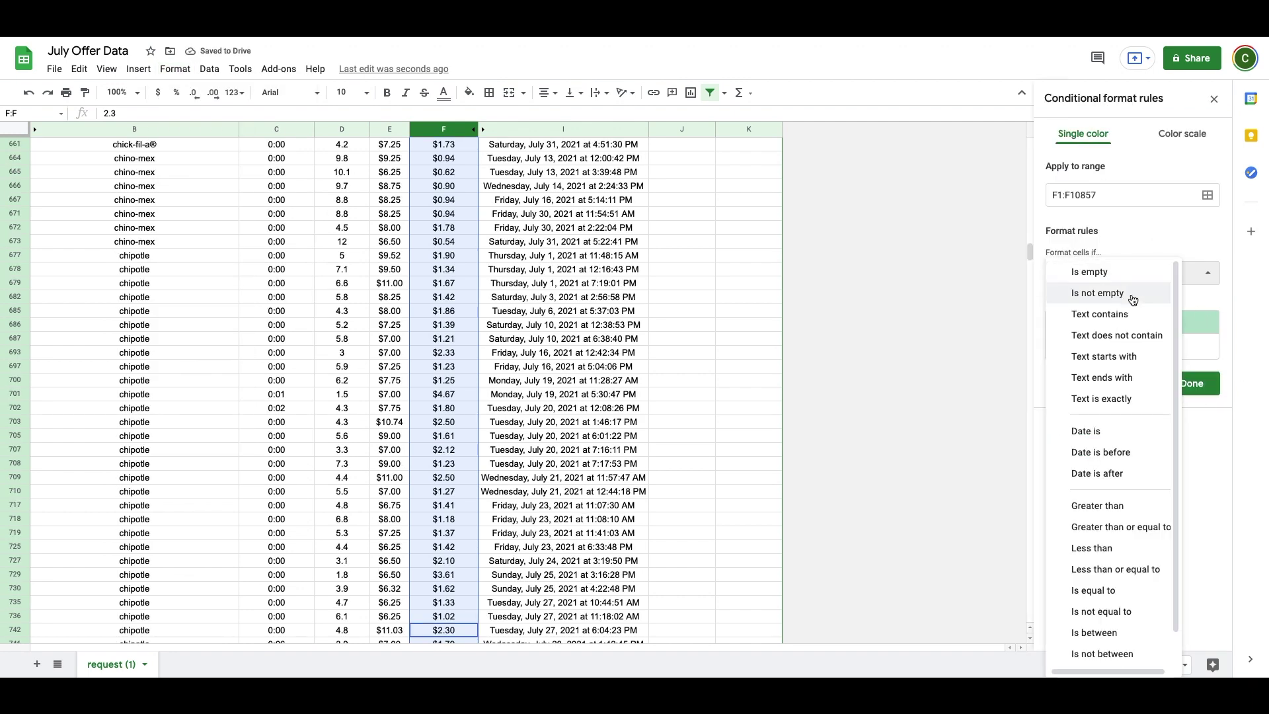
pyautogui.click(1122, 506)
pyautogui.click(1099, 302)
pyautogui.write('1.75')
pyautogui.click(1192, 418)
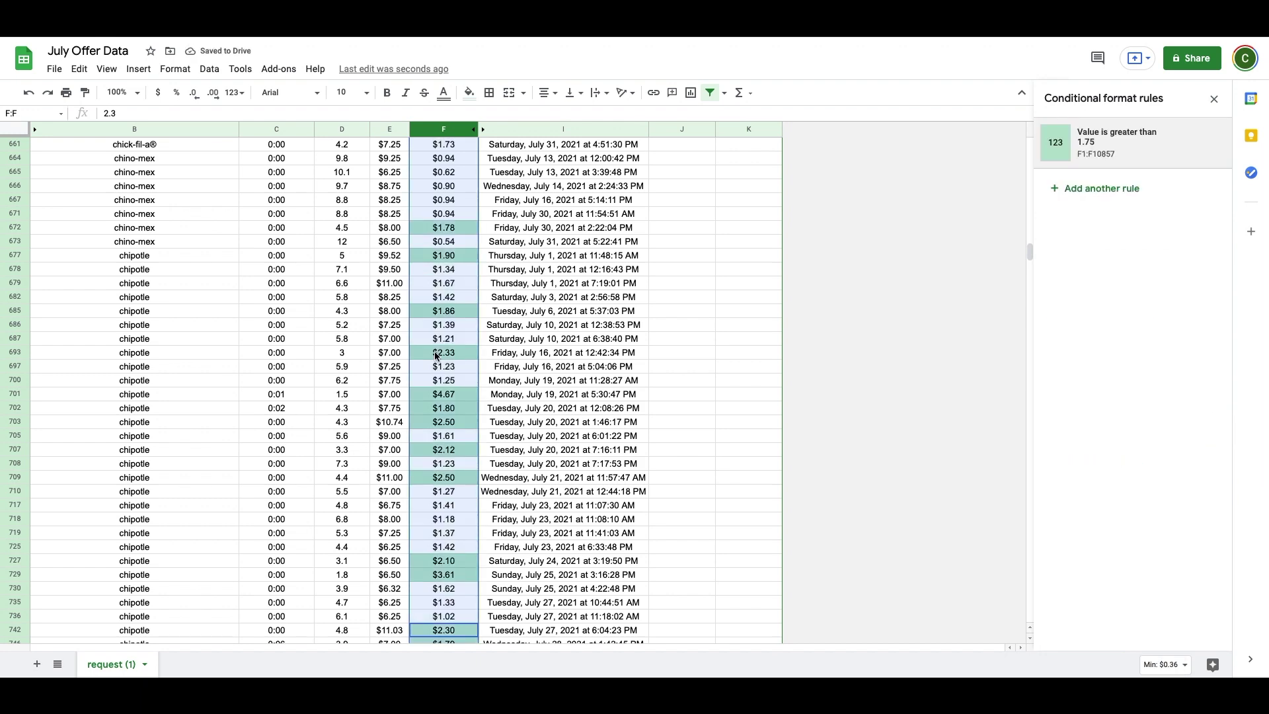
# Step: Examine the highlighted Per Mile/KM values restaurant by restaurant through the whole list and return to the chart
pyautogui.click(443, 352)
pyautogui.scroll(-11, 435, 282)
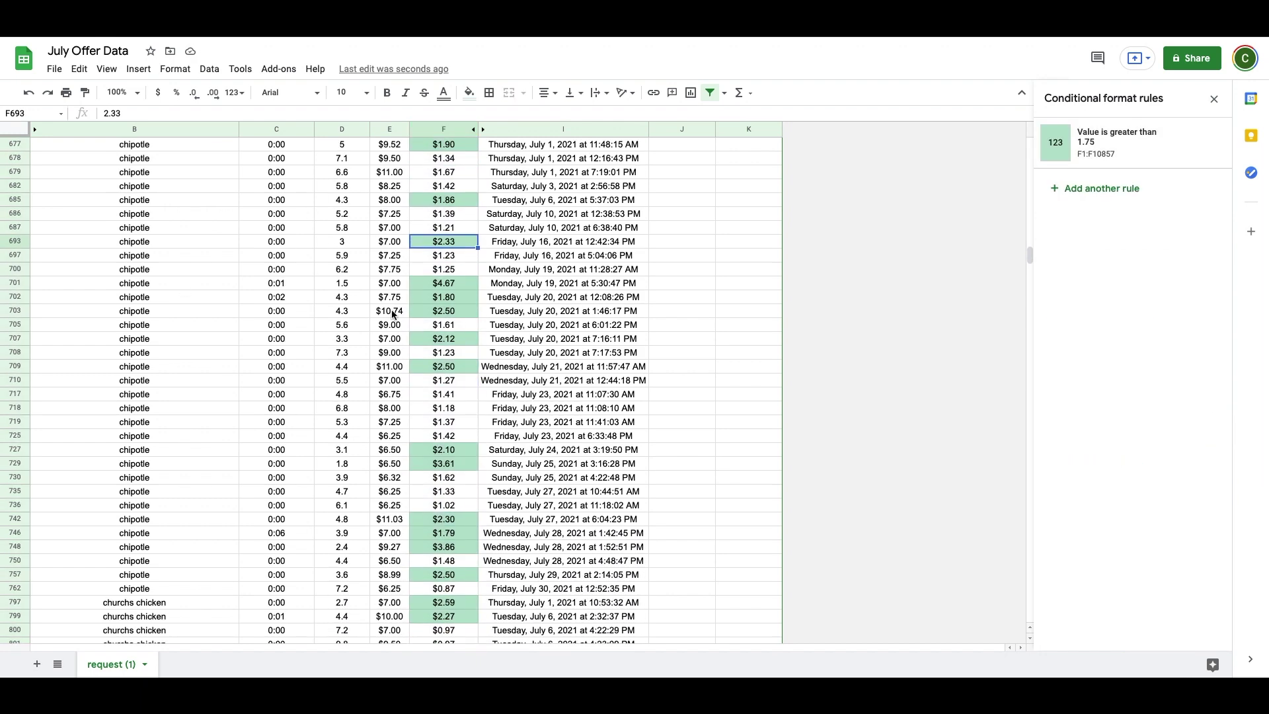
pyautogui.scroll(-2, 403, 317)
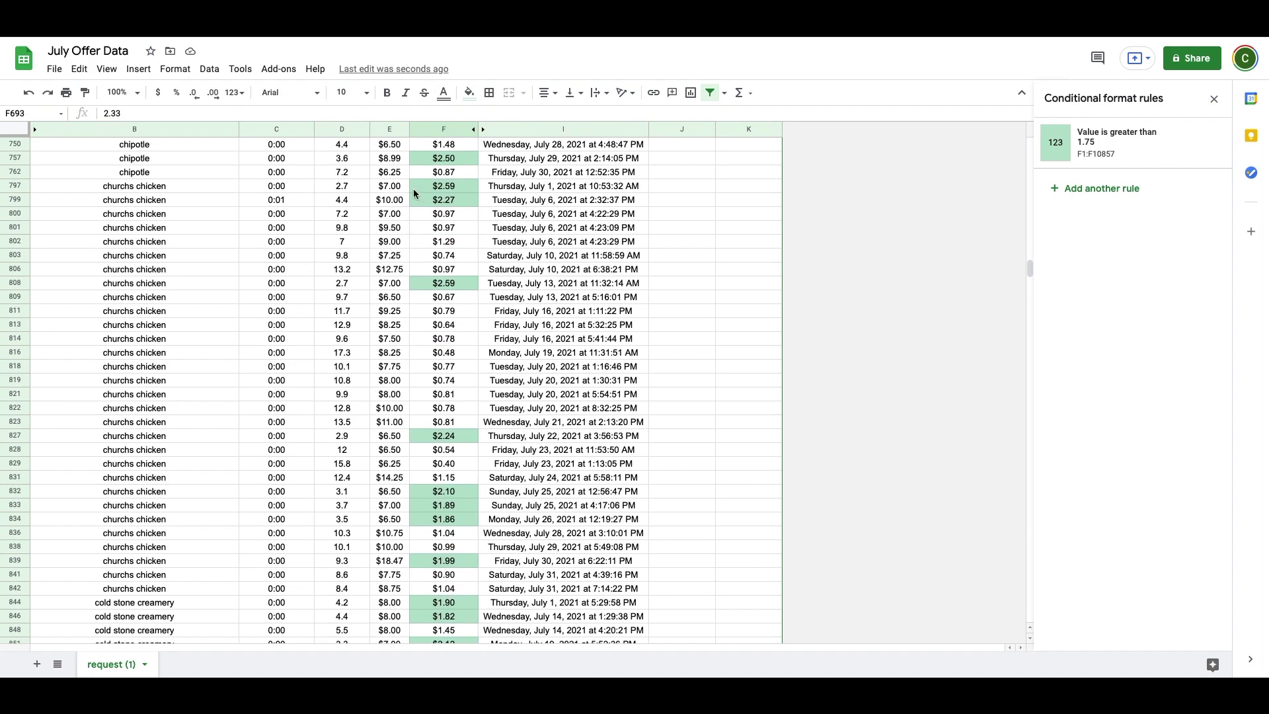
pyautogui.scroll(-20, 443, 522)
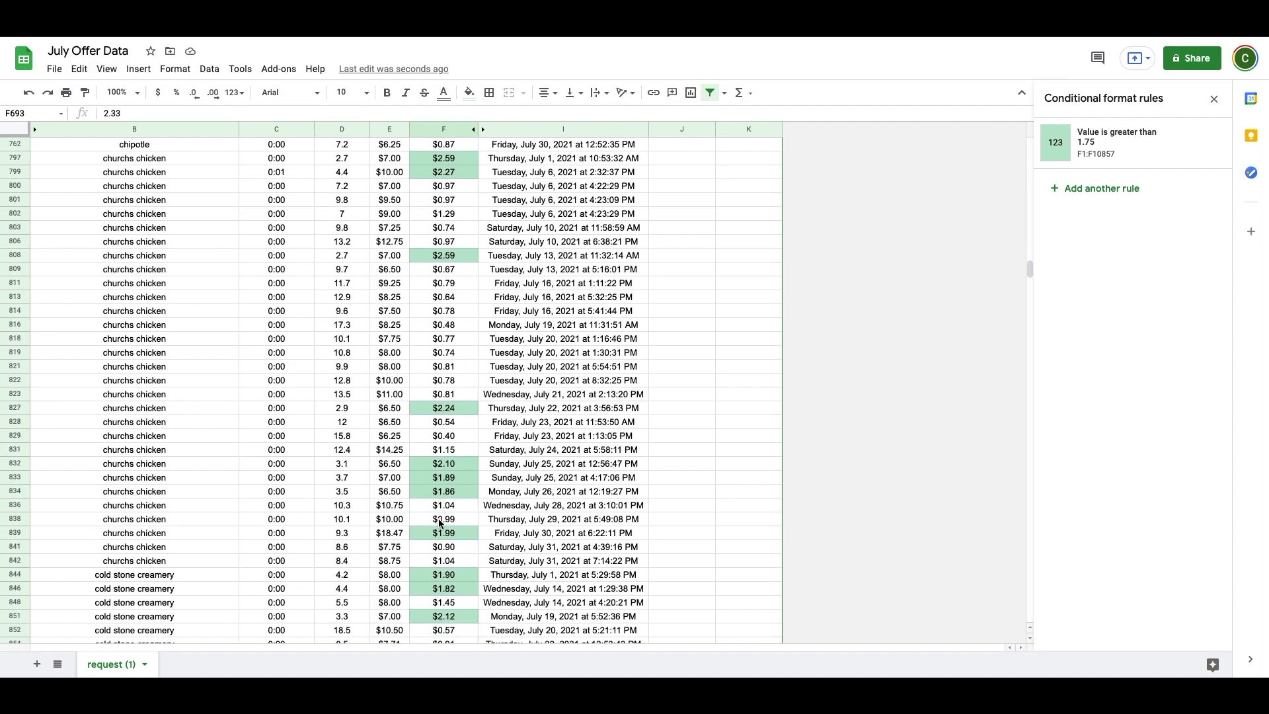
pyautogui.scroll(-15, 439, 522)
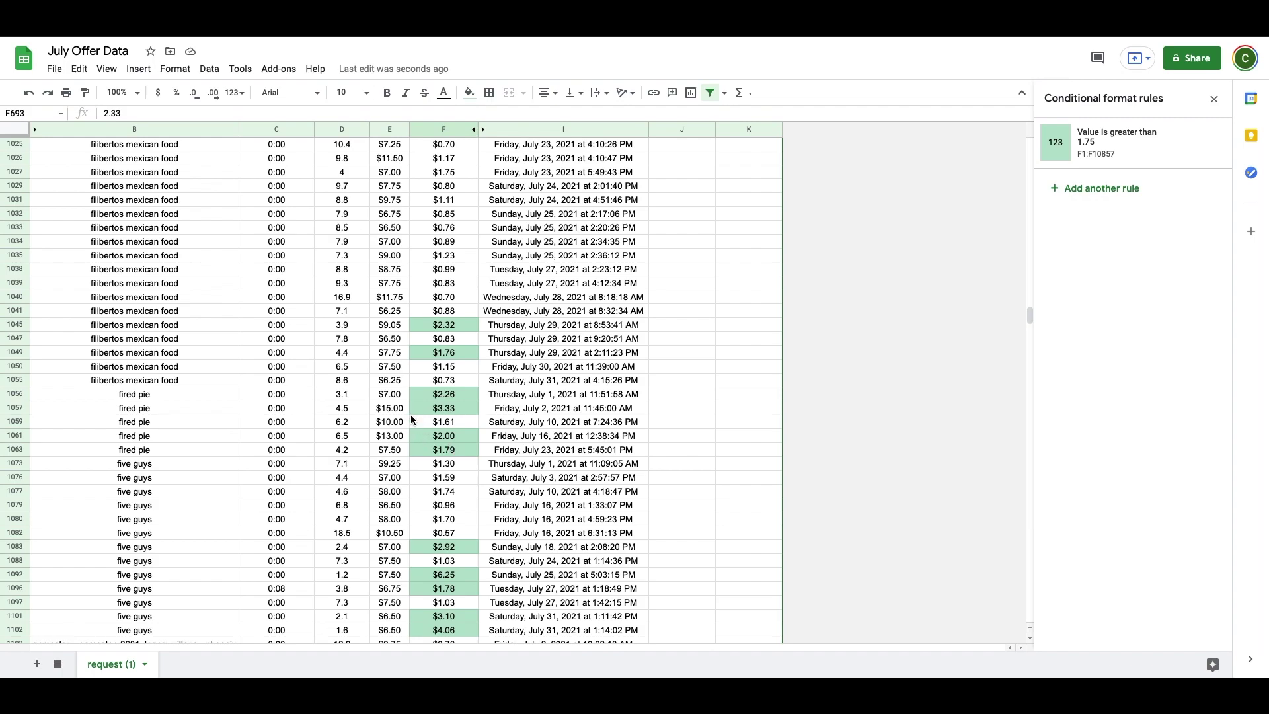
pyautogui.scroll(-10, 410, 415)
pyautogui.scroll(-20, 410, 414)
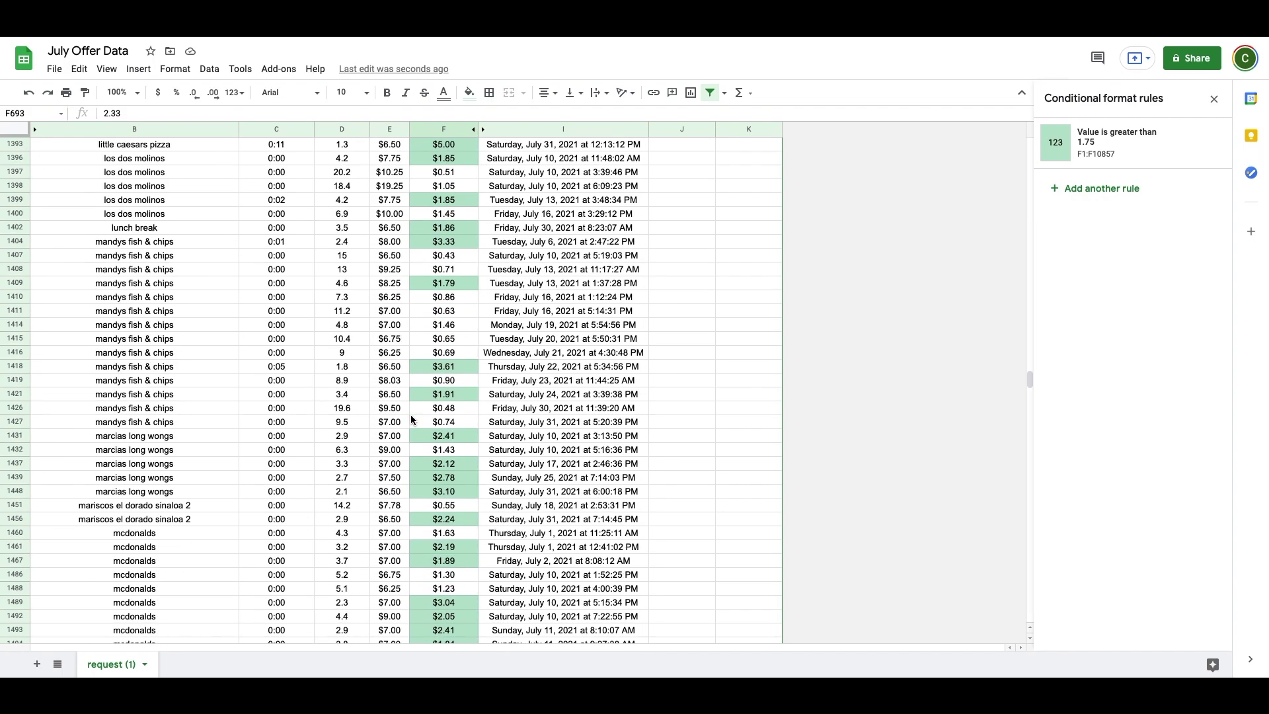
pyautogui.scroll(2, 410, 415)
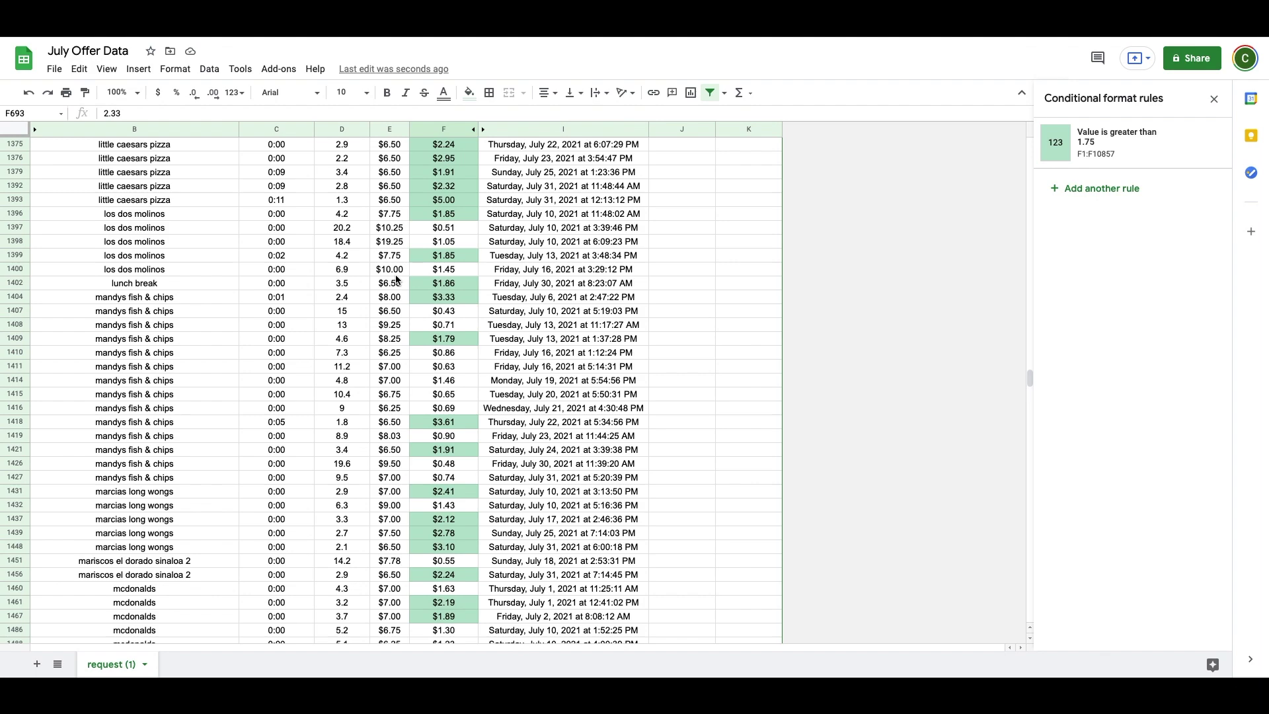
pyautogui.scroll(-2, 444, 345)
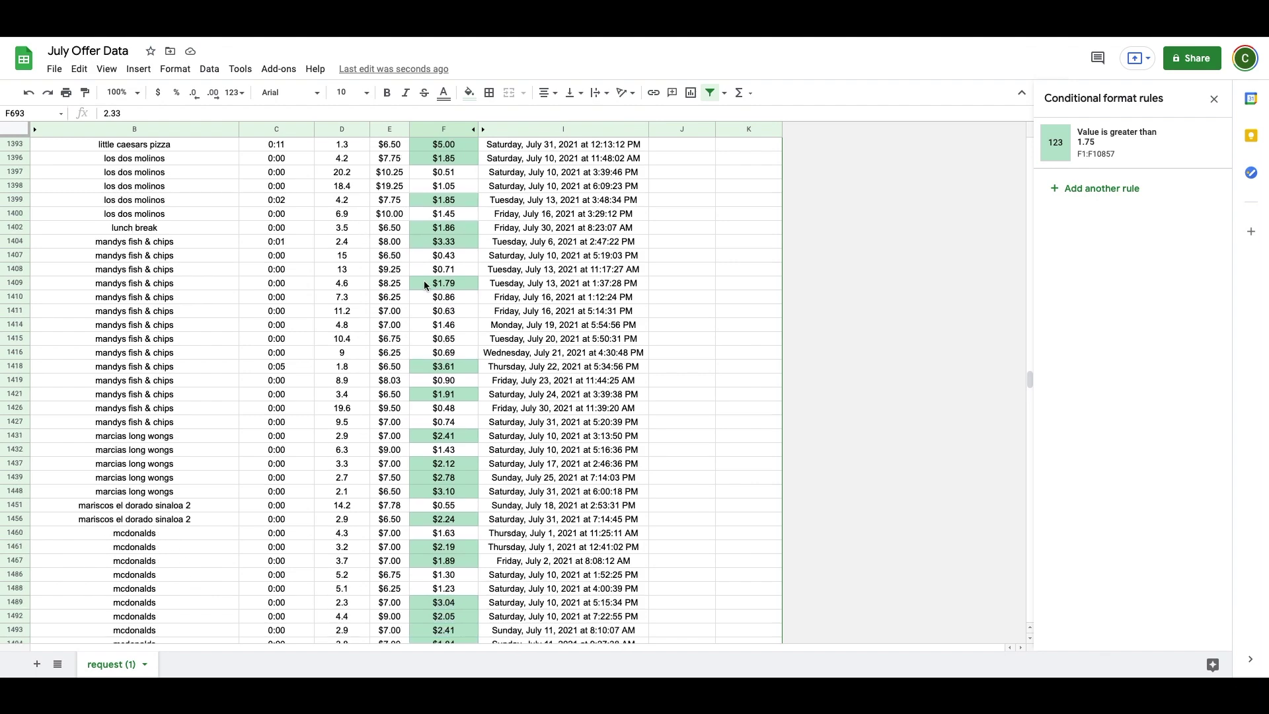
pyautogui.scroll(-10, 426, 280)
pyautogui.scroll(10, 426, 280)
pyautogui.scroll(-15, 426, 281)
pyautogui.scroll(-10, 402, 399)
pyautogui.scroll(-6, 408, 477)
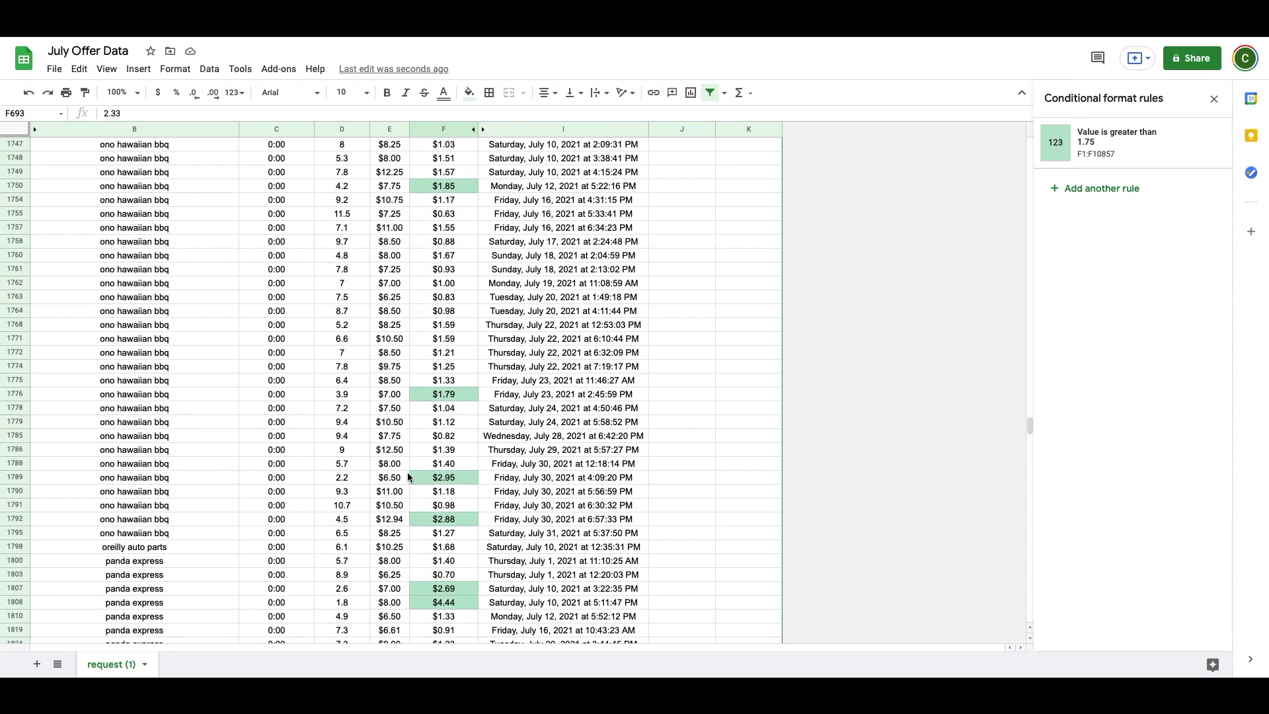
pyautogui.scroll(4, 408, 478)
pyautogui.scroll(-2, 407, 478)
pyautogui.scroll(-10, 408, 477)
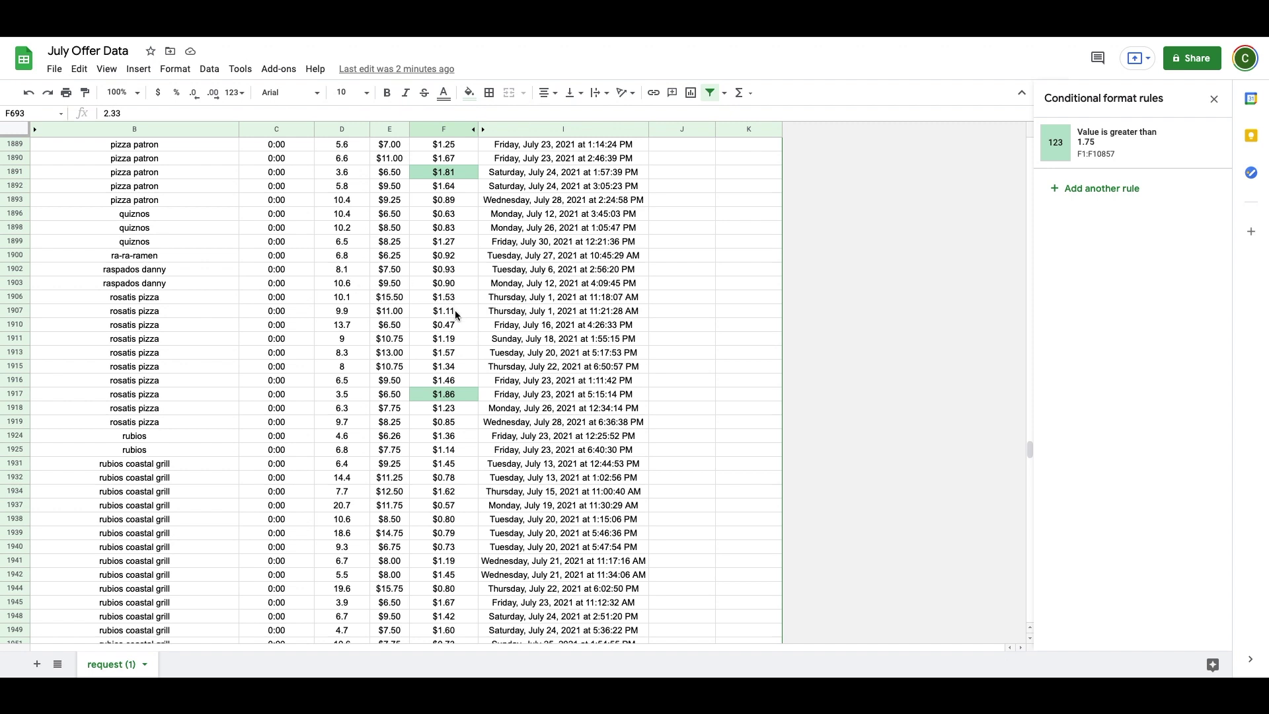
pyautogui.scroll(-7, 455, 323)
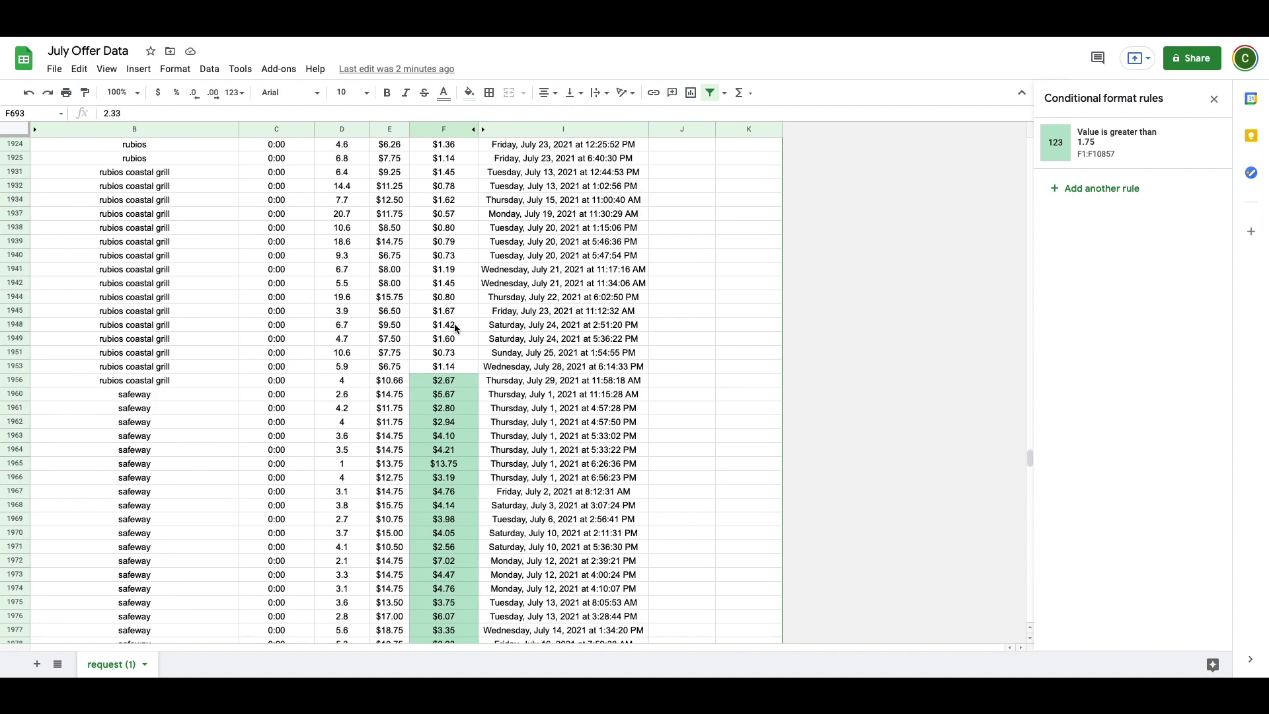
pyautogui.scroll(-1, 454, 323)
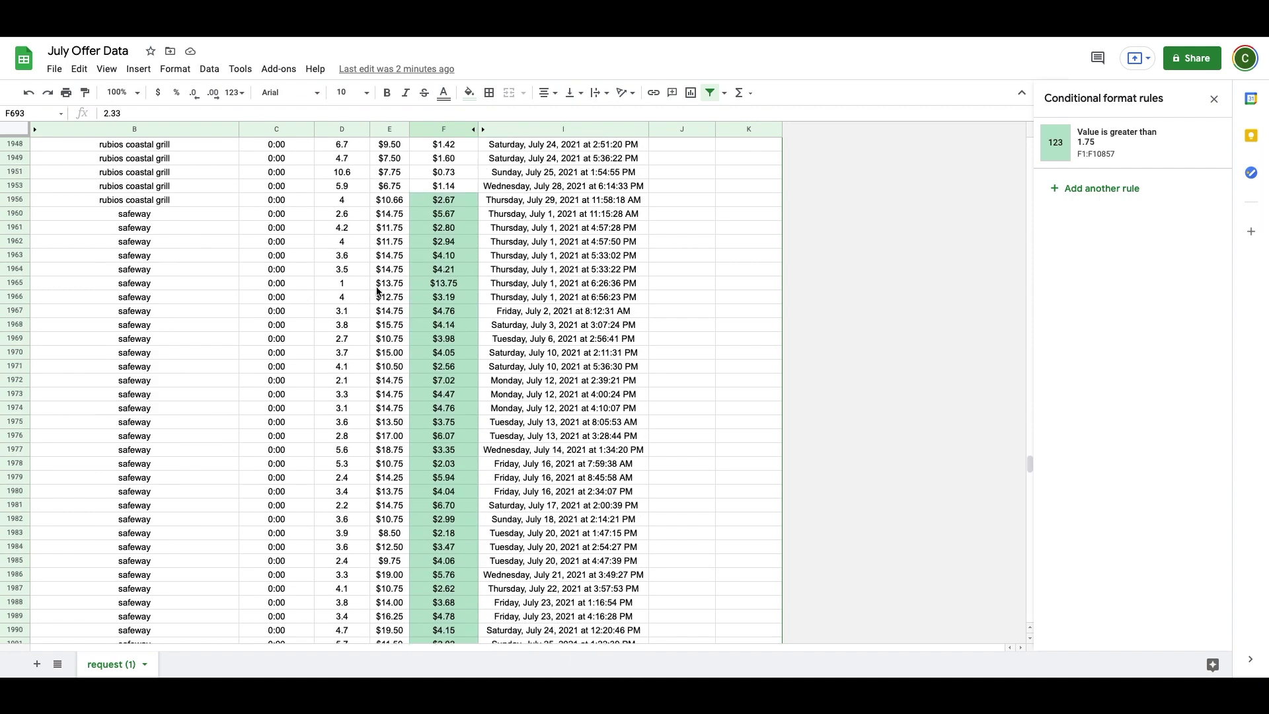
pyautogui.scroll(-10, 467, 364)
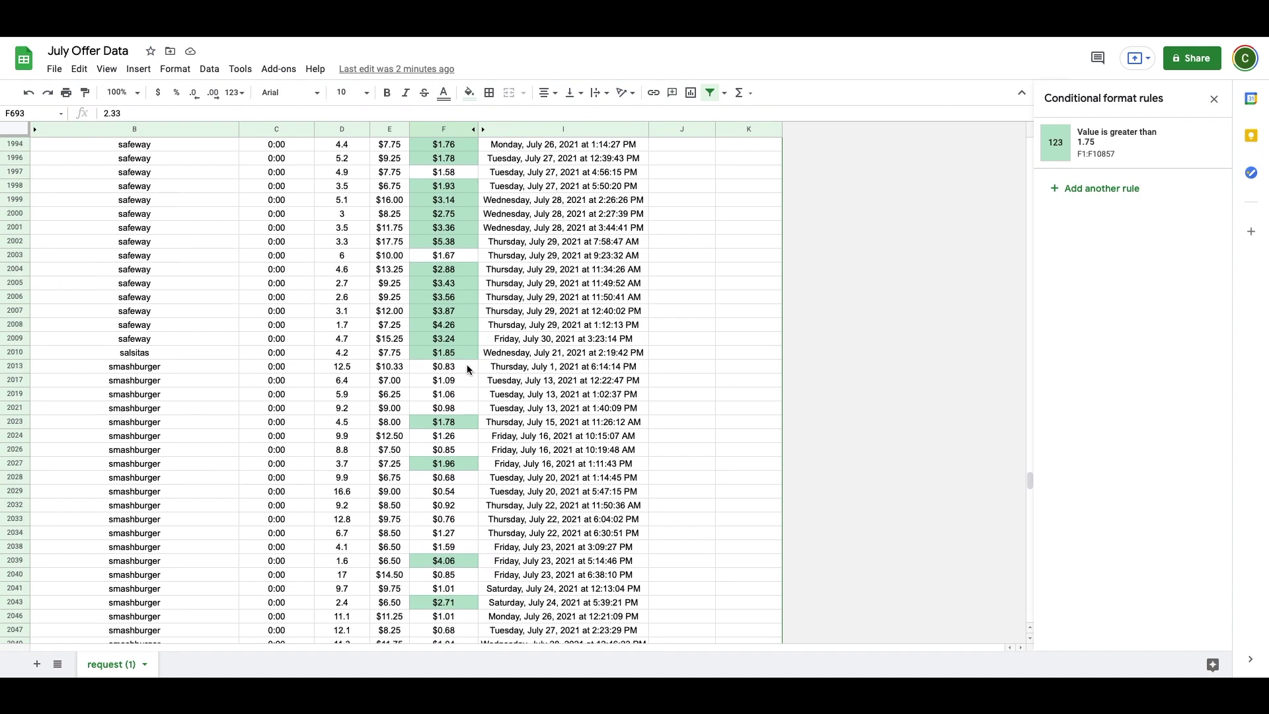
pyautogui.scroll(-15, 467, 363)
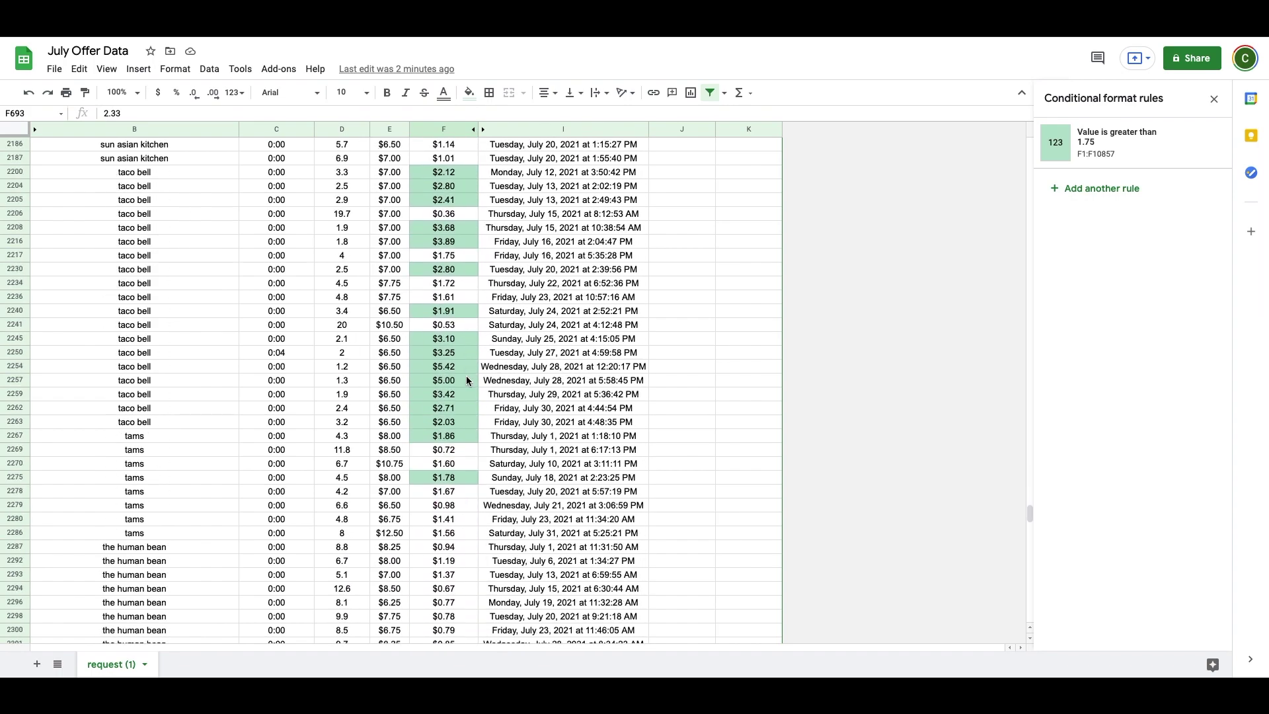
pyautogui.scroll(20, 466, 376)
pyautogui.scroll(8, 486, 443)
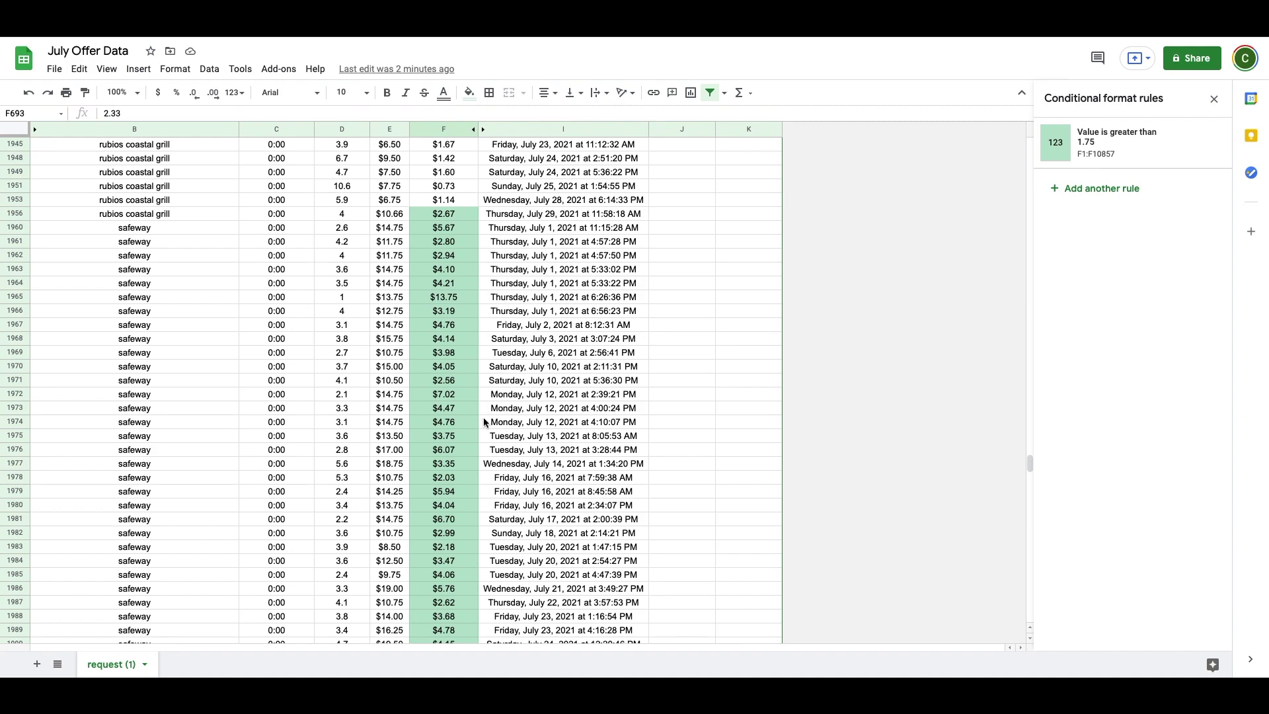
pyautogui.scroll(-15, 484, 422)
pyautogui.scroll(-20, 492, 430)
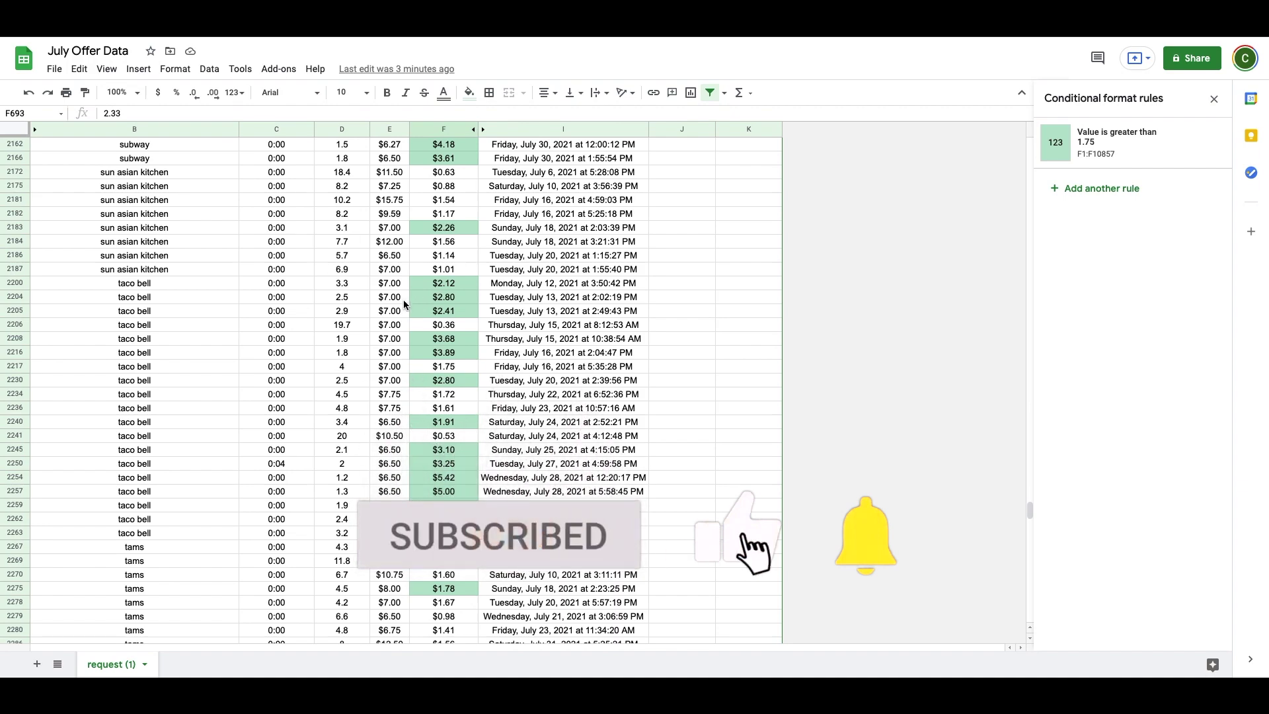
pyautogui.scroll(-10, 425, 394)
pyautogui.scroll(-10, 426, 394)
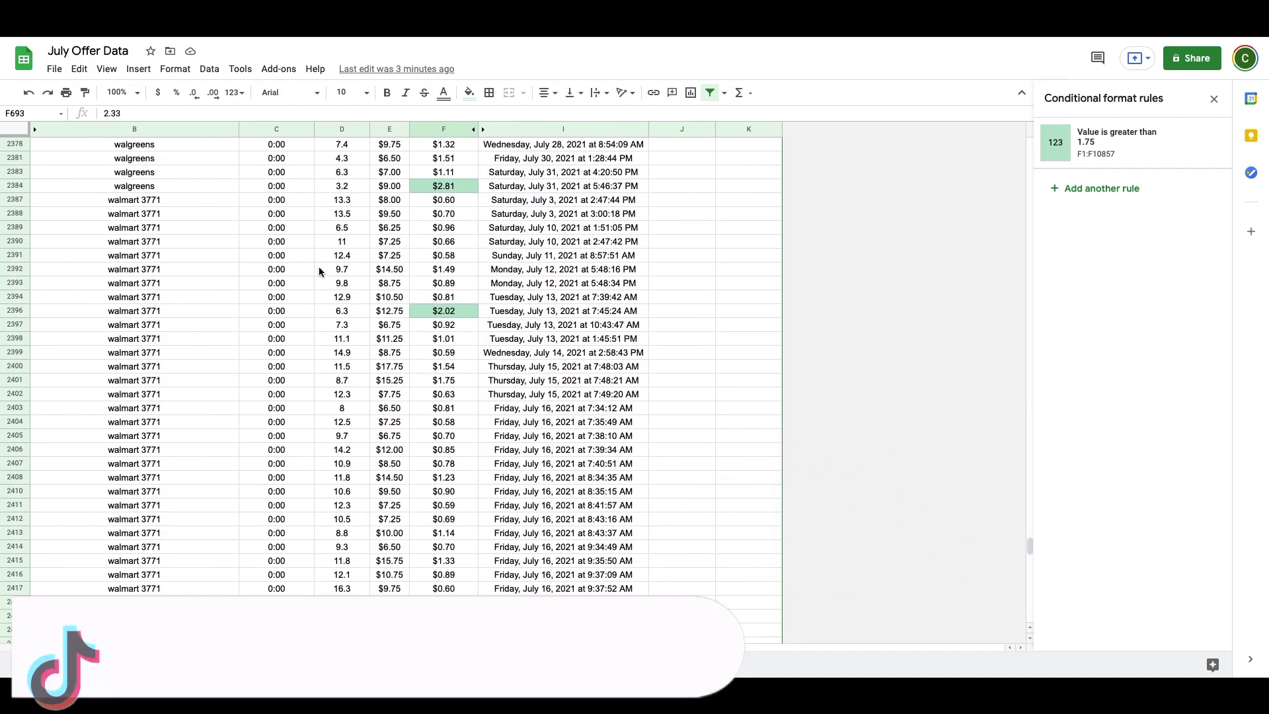
pyautogui.scroll(-3, 455, 213)
pyautogui.scroll(5, 462, 232)
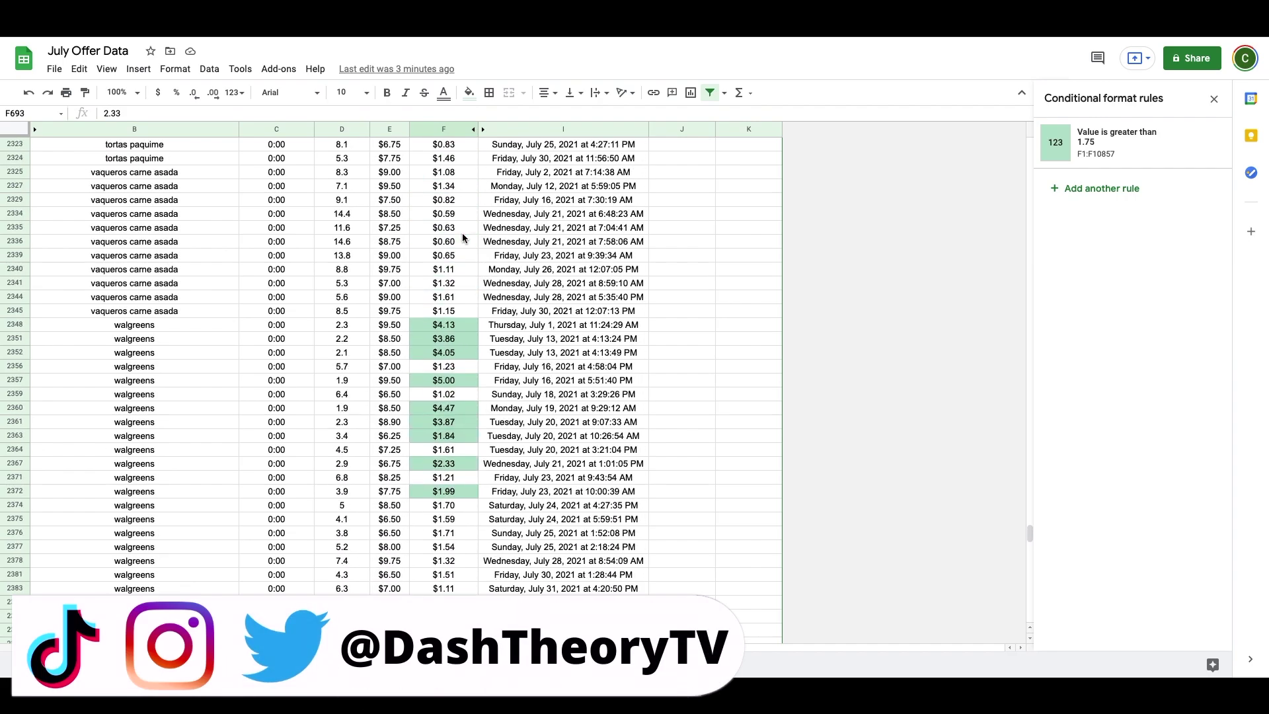
pyautogui.scroll(-20, 462, 236)
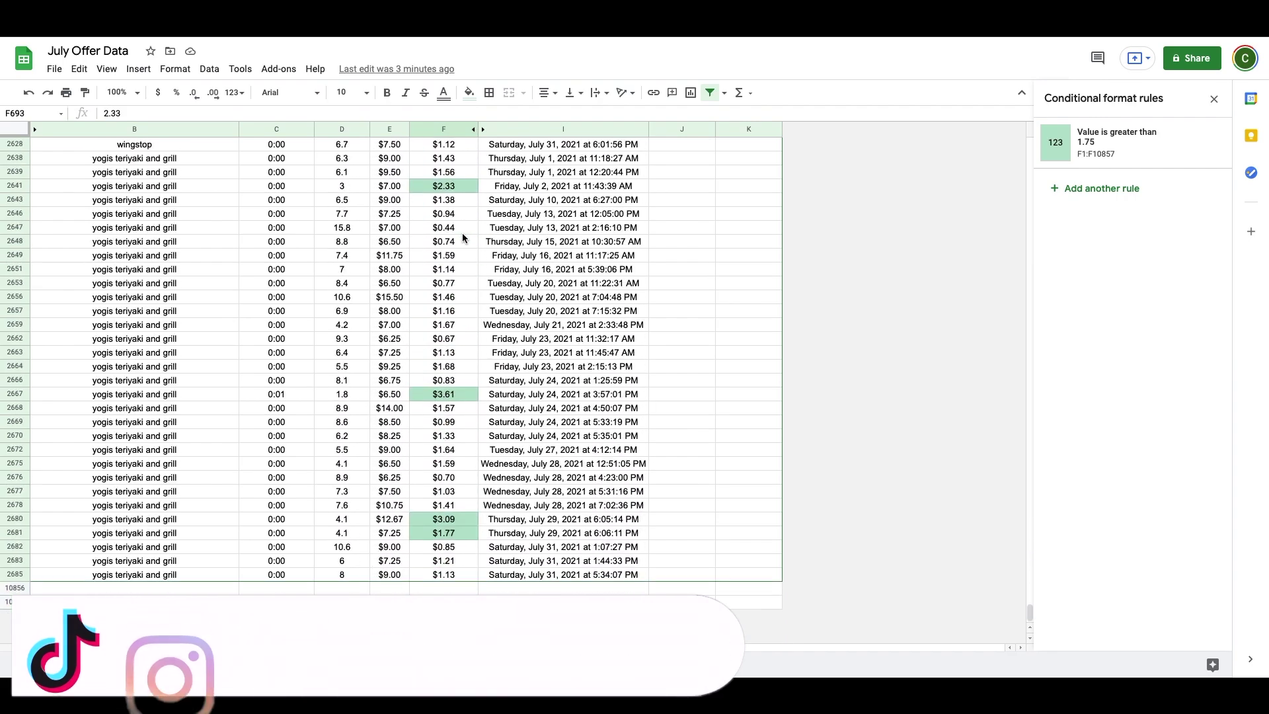
pyautogui.scroll(20, 462, 233)
pyautogui.scroll(20, 462, 238)
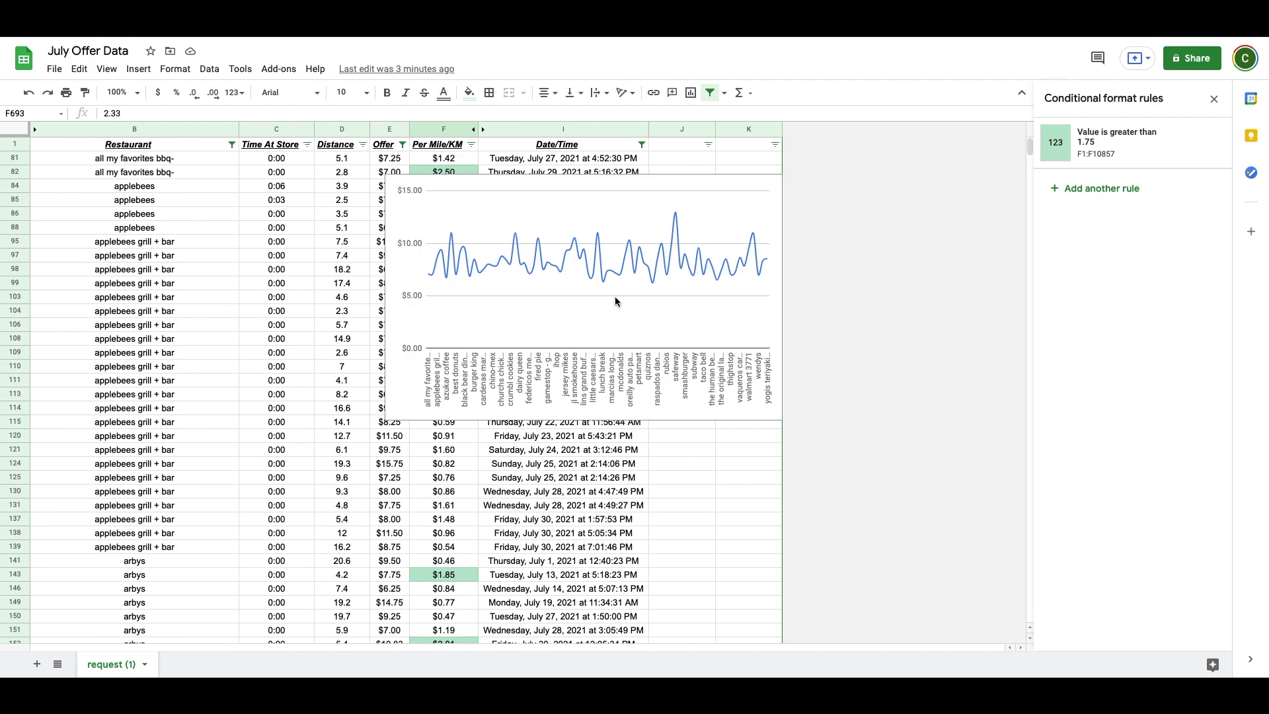